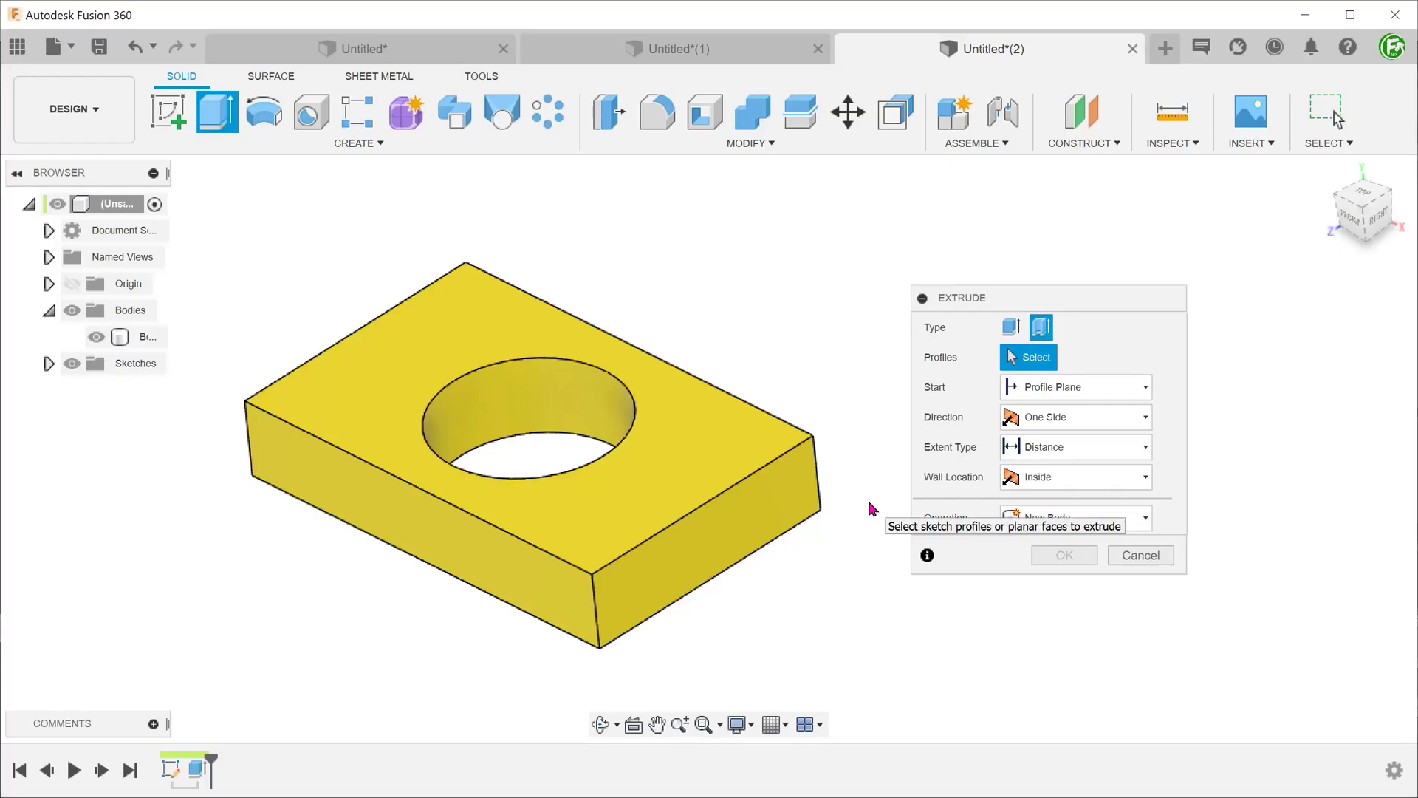
- Thin-extrude the block's top face 20 mm into an open container and orbit to inspect it
{"action": "left_click", "coordinate": [716, 430]}
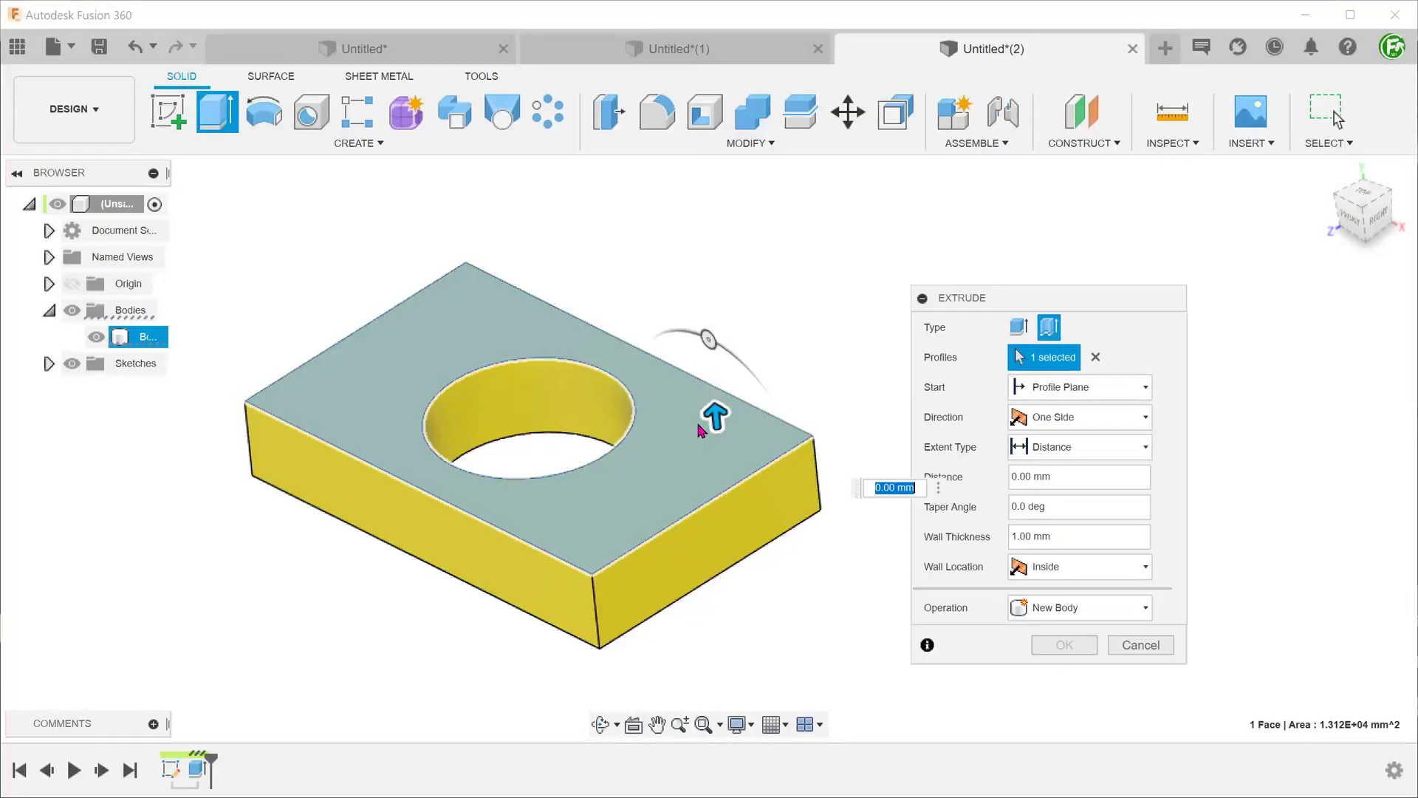
{"action": "left_click_drag", "start_coordinate": [721, 411], "coordinate": [702, 359]}
{"action": "left_click", "coordinate": [1062, 645]}
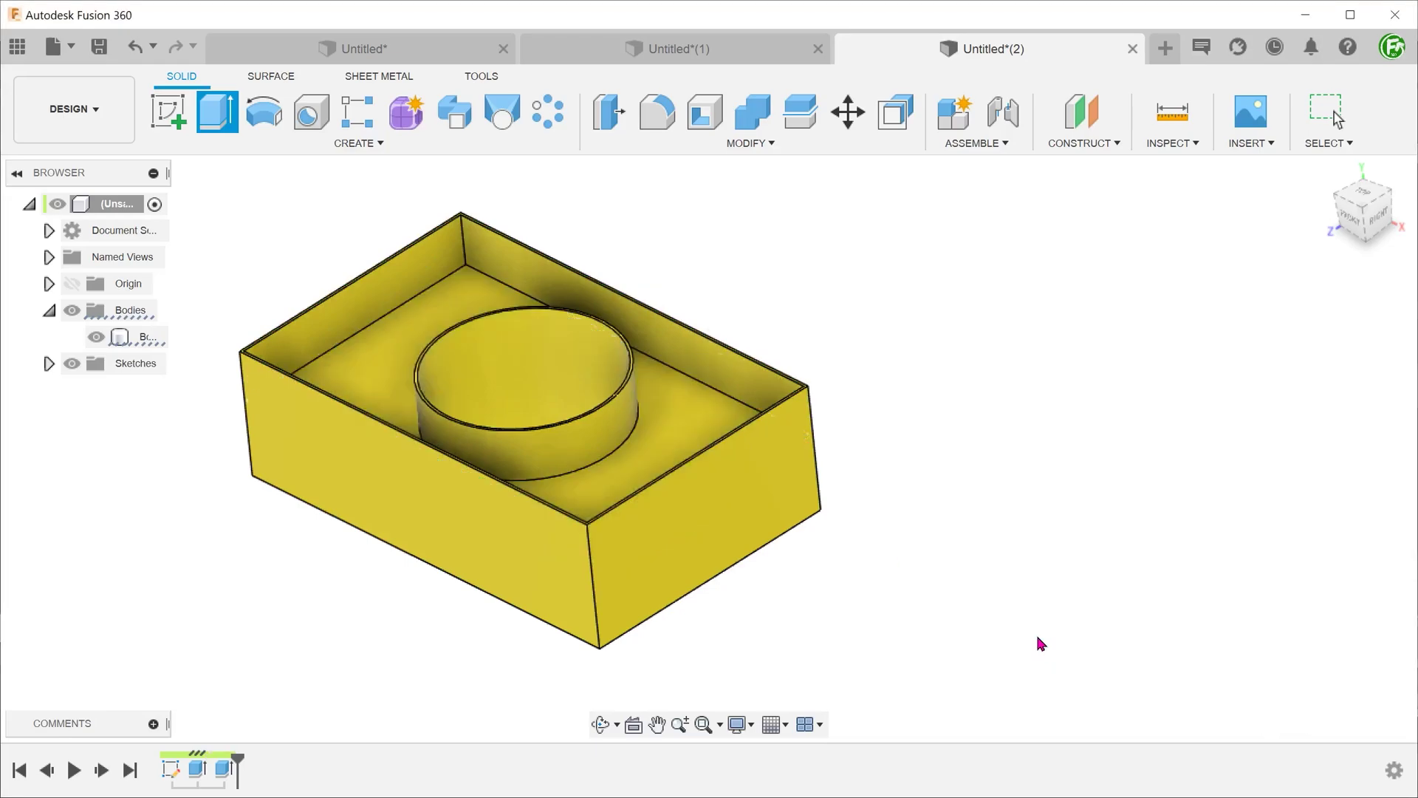
{"action": "middle_click_drag", "start_coordinate": [749, 567], "coordinate": [883, 575], "text": "shift"}
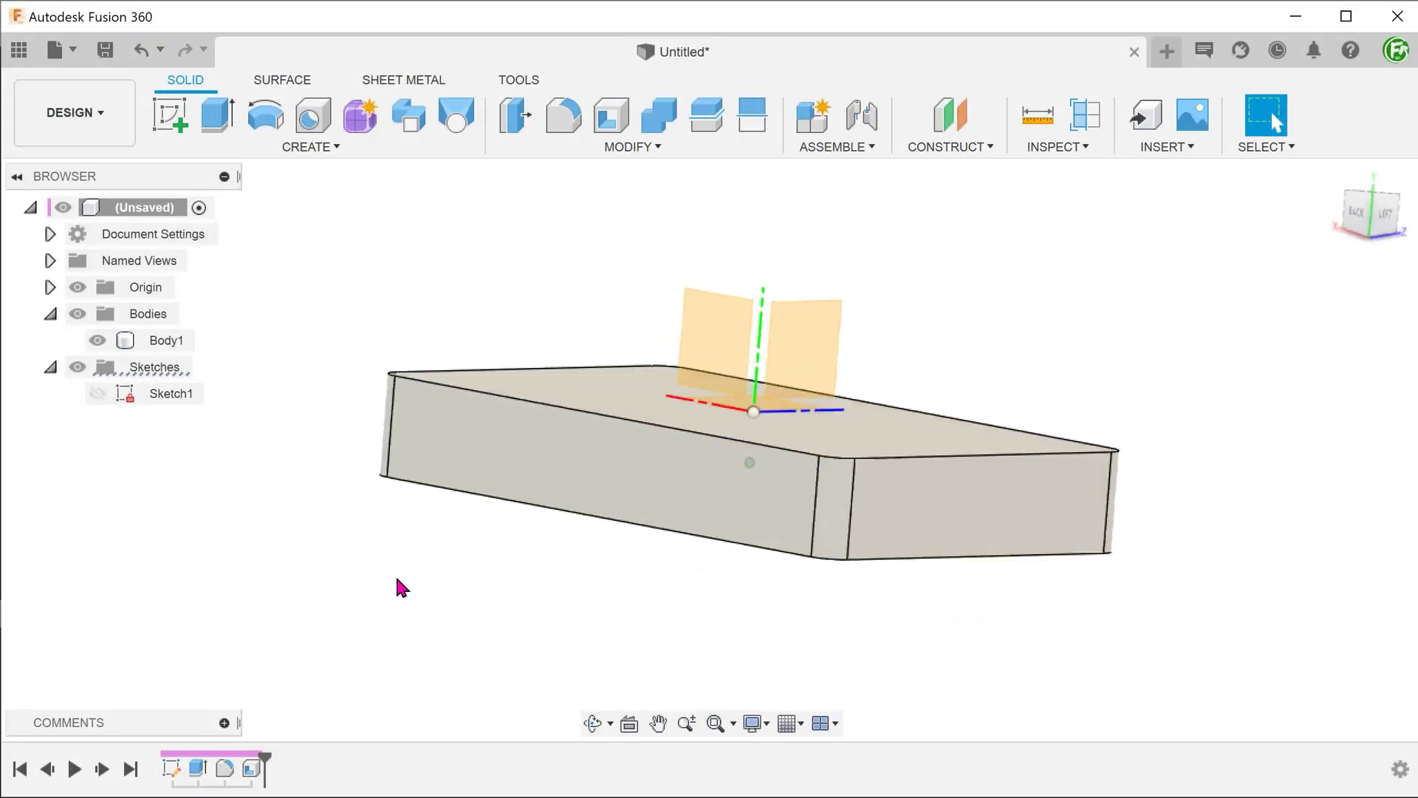
- Sketch a narrow rectangular strip across the rounded plate's top face
{"action": "left_click", "coordinate": [472, 431]}
{"action": "left_click", "coordinate": [170, 114]}
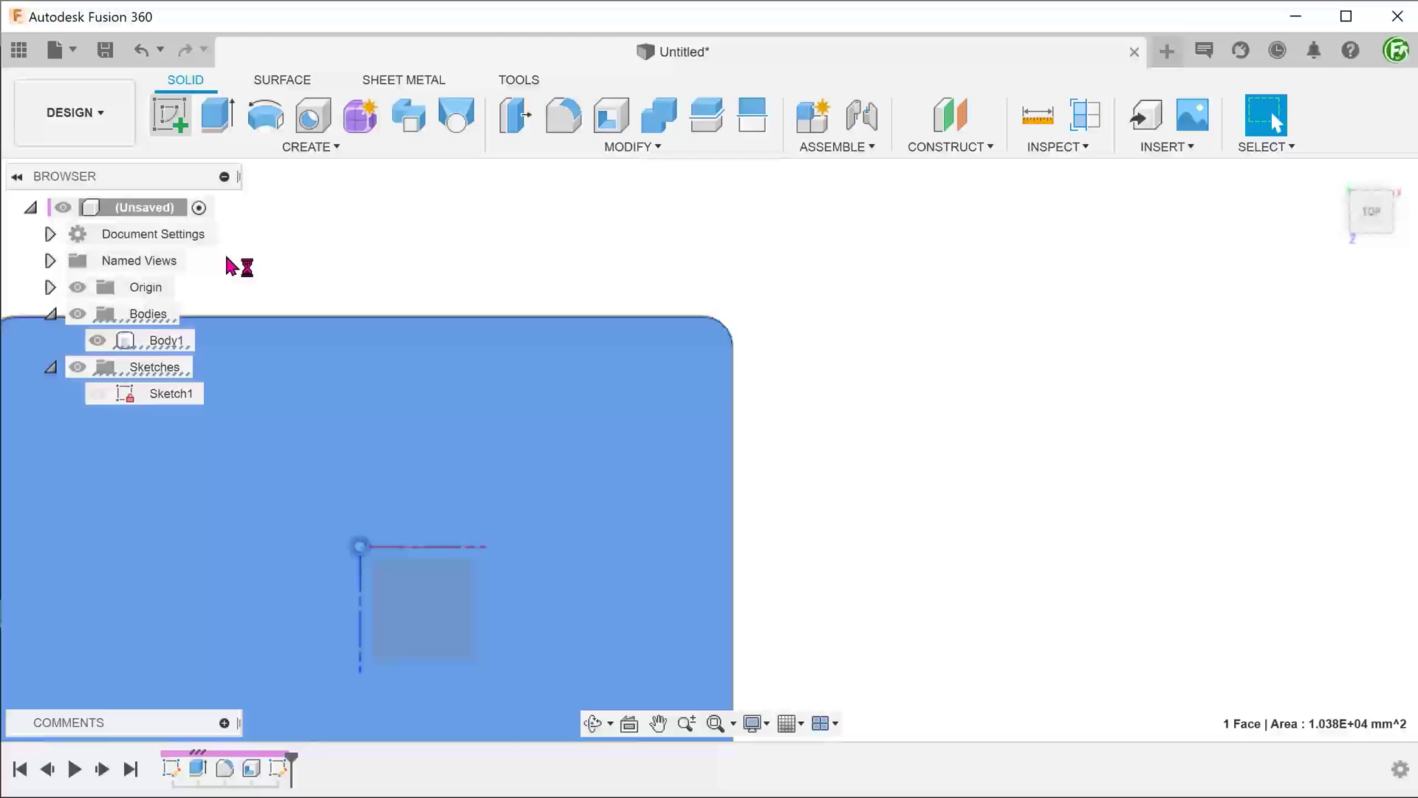
{"action": "left_click", "coordinate": [220, 118]}
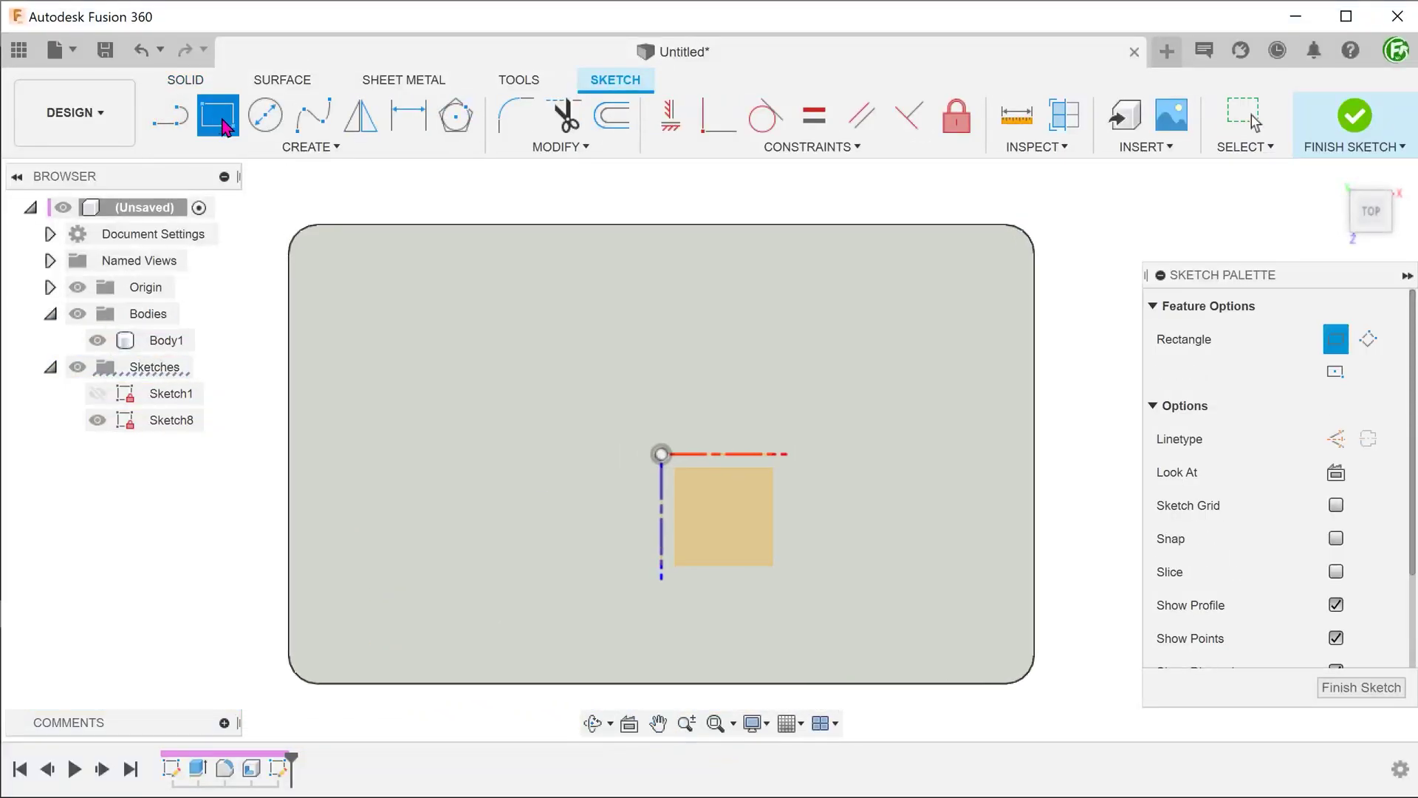
{"action": "left_click", "coordinate": [357, 224]}
{"action": "left_click", "coordinate": [402, 684]}
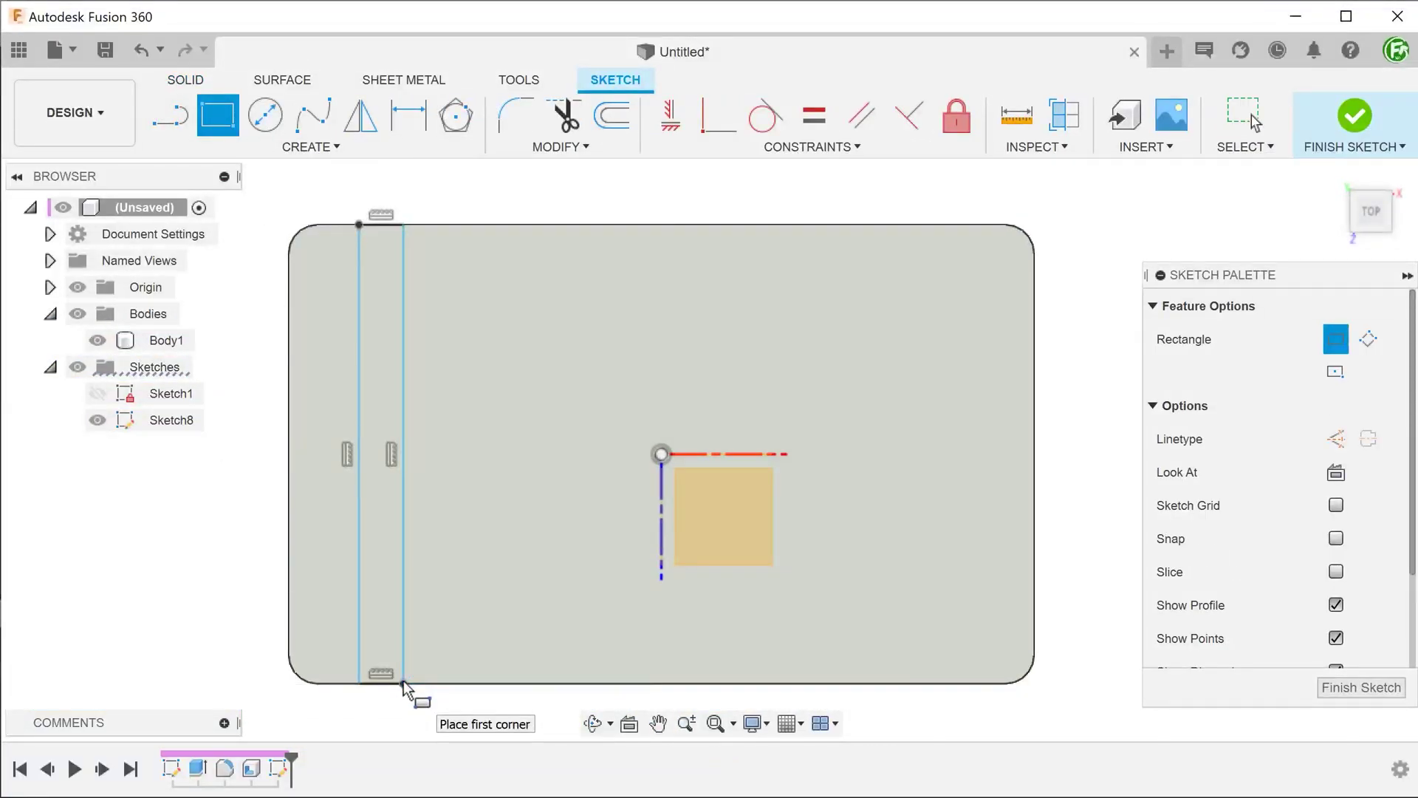
- Extrude the strip into a 10 mm rib and pattern it twelve times
{"action": "key", "text": "e"}
{"action": "left_click_drag", "start_coordinate": [526, 278], "coordinate": [528, 241]}
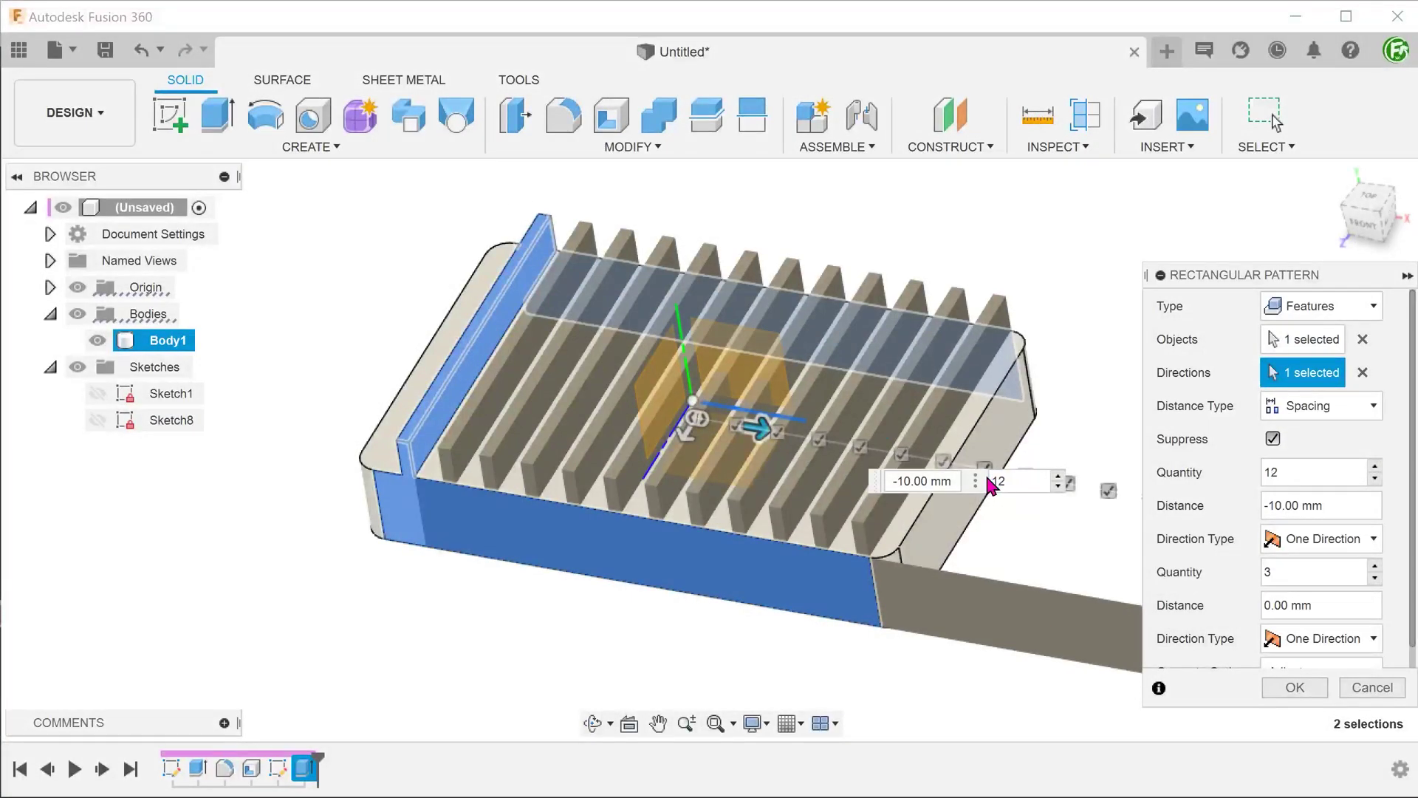
{"action": "key", "text": "Return"}
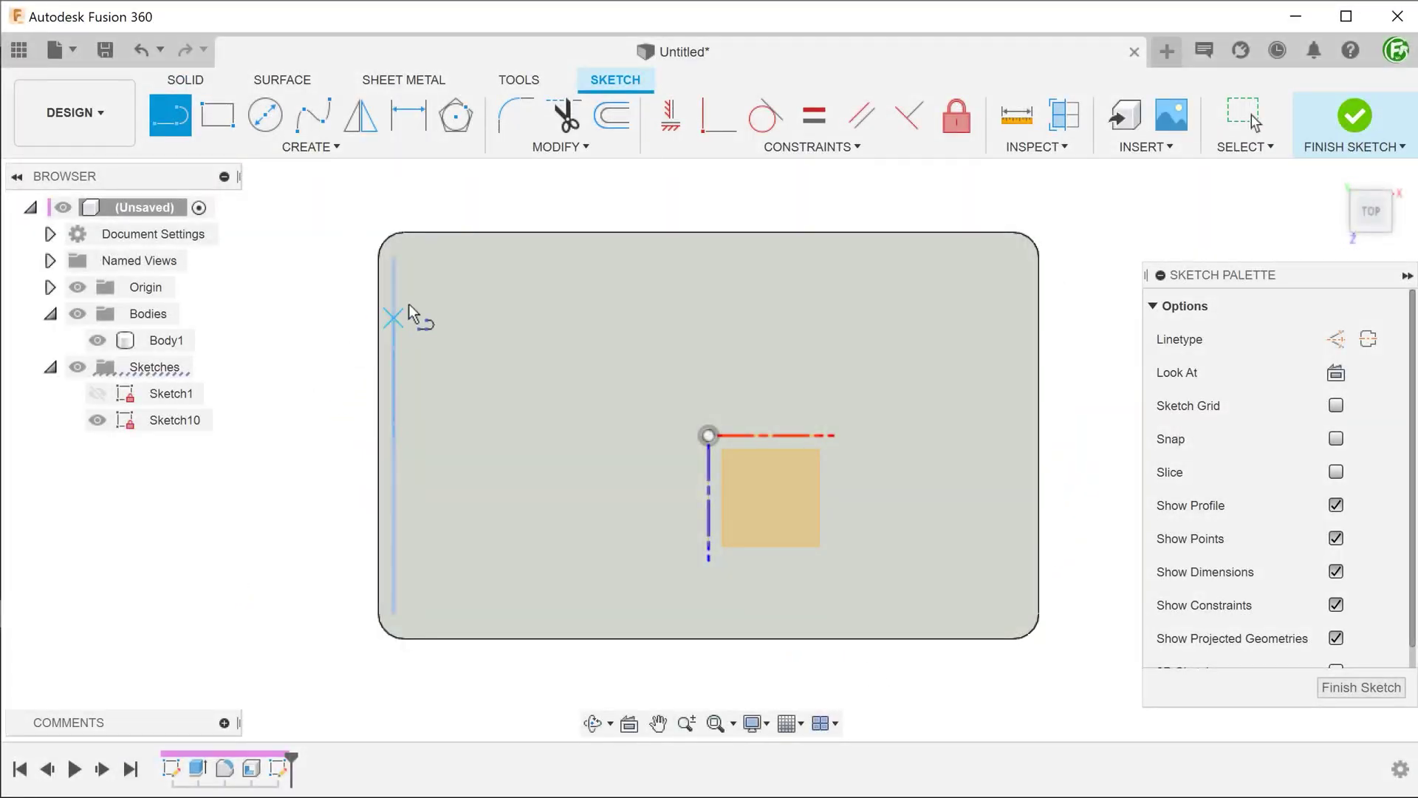
- Draw a vertical line across the plate, dimensioned 50 mm from the origin
{"action": "left_click_drag", "start_coordinate": [455, 243], "coordinate": [458, 273]}
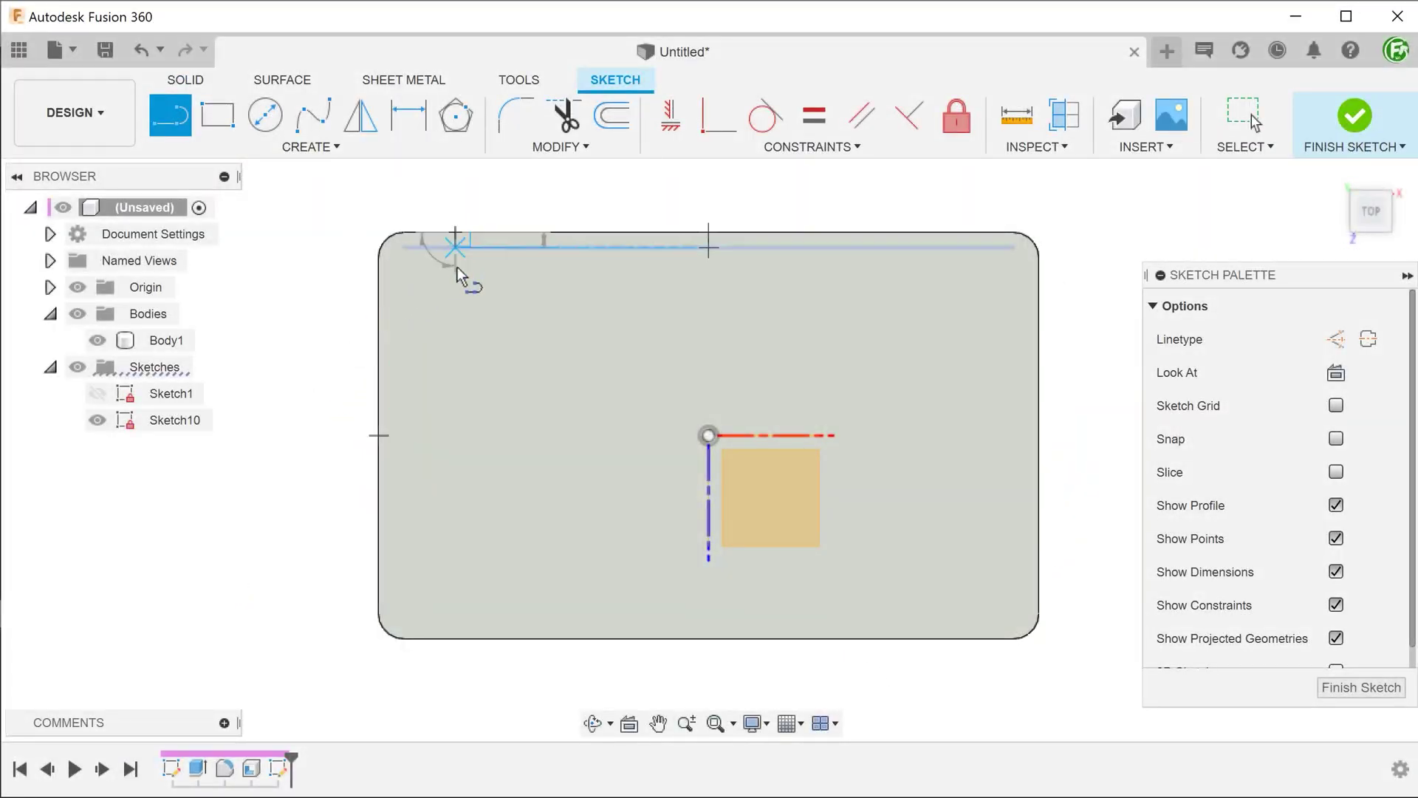
{"action": "left_click", "coordinate": [456, 638]}
{"action": "key", "text": "d"}
{"action": "left_click", "coordinate": [456, 559]}
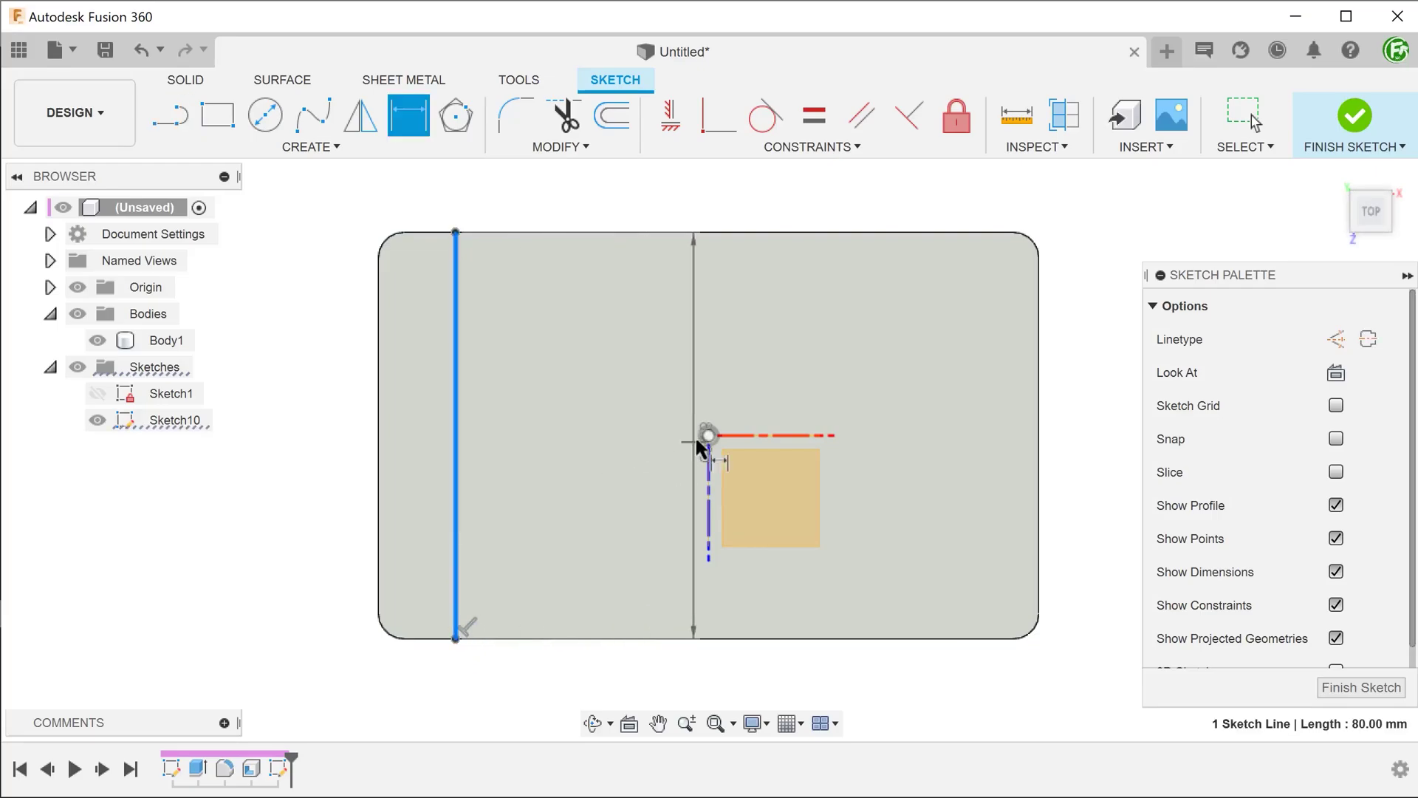
{"action": "left_click", "coordinate": [709, 434]}
{"action": "left_click", "coordinate": [594, 217]}
{"action": "type", "text": "50"}
{"action": "key", "text": "Return"}
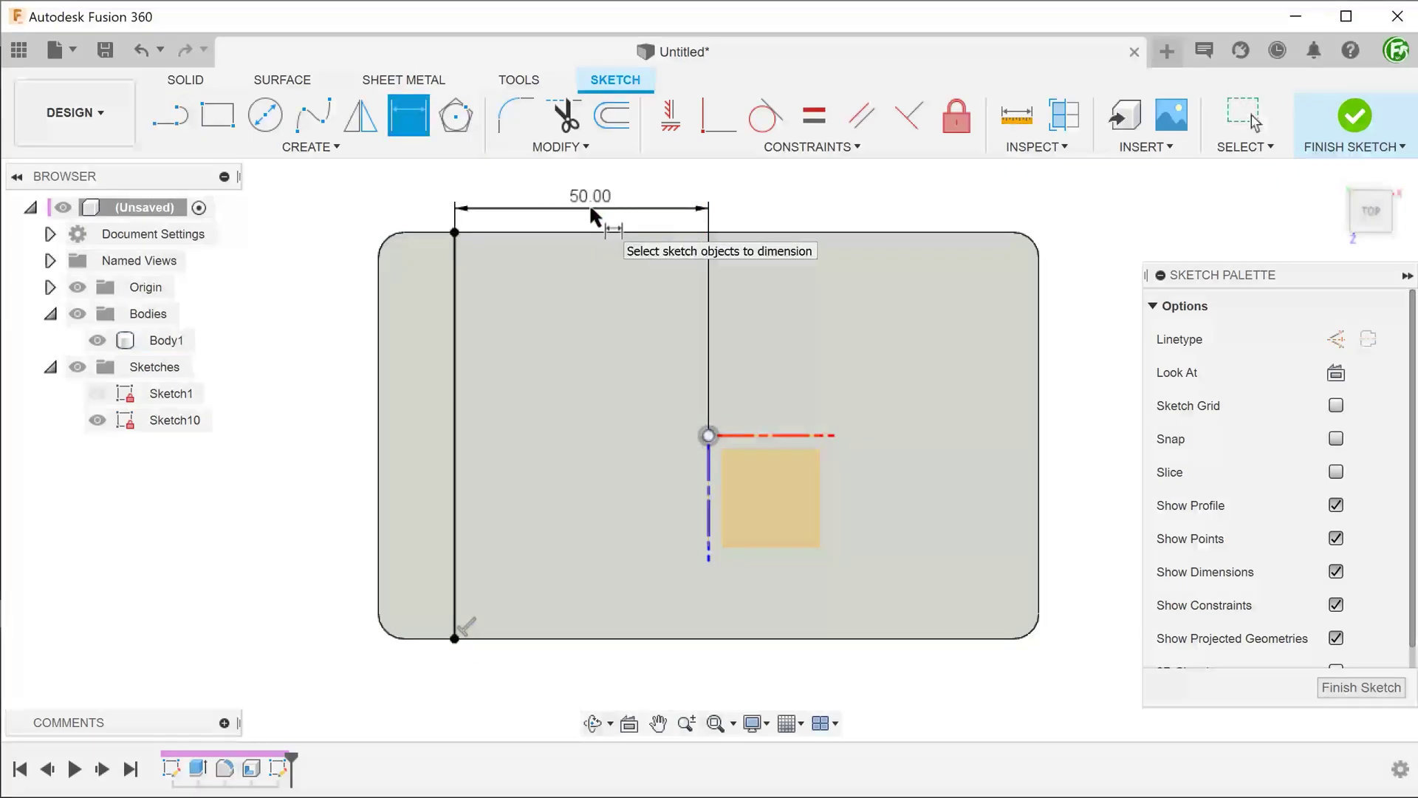
{"action": "left_click", "coordinate": [1353, 116]}
- Thin-extrude the vertical line into a 10 mm tall wall
{"action": "key", "text": "e"}
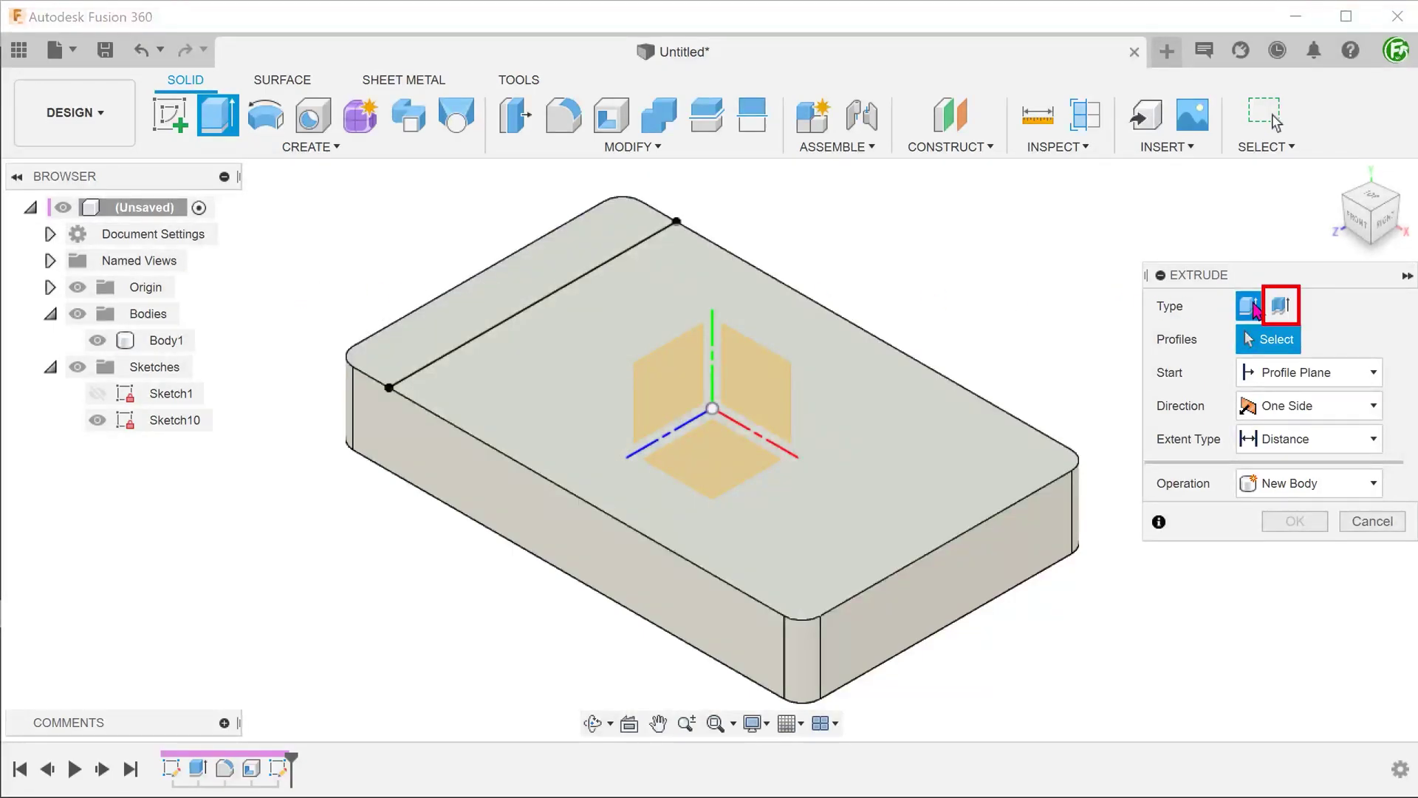
{"action": "left_click", "coordinate": [1279, 308]}
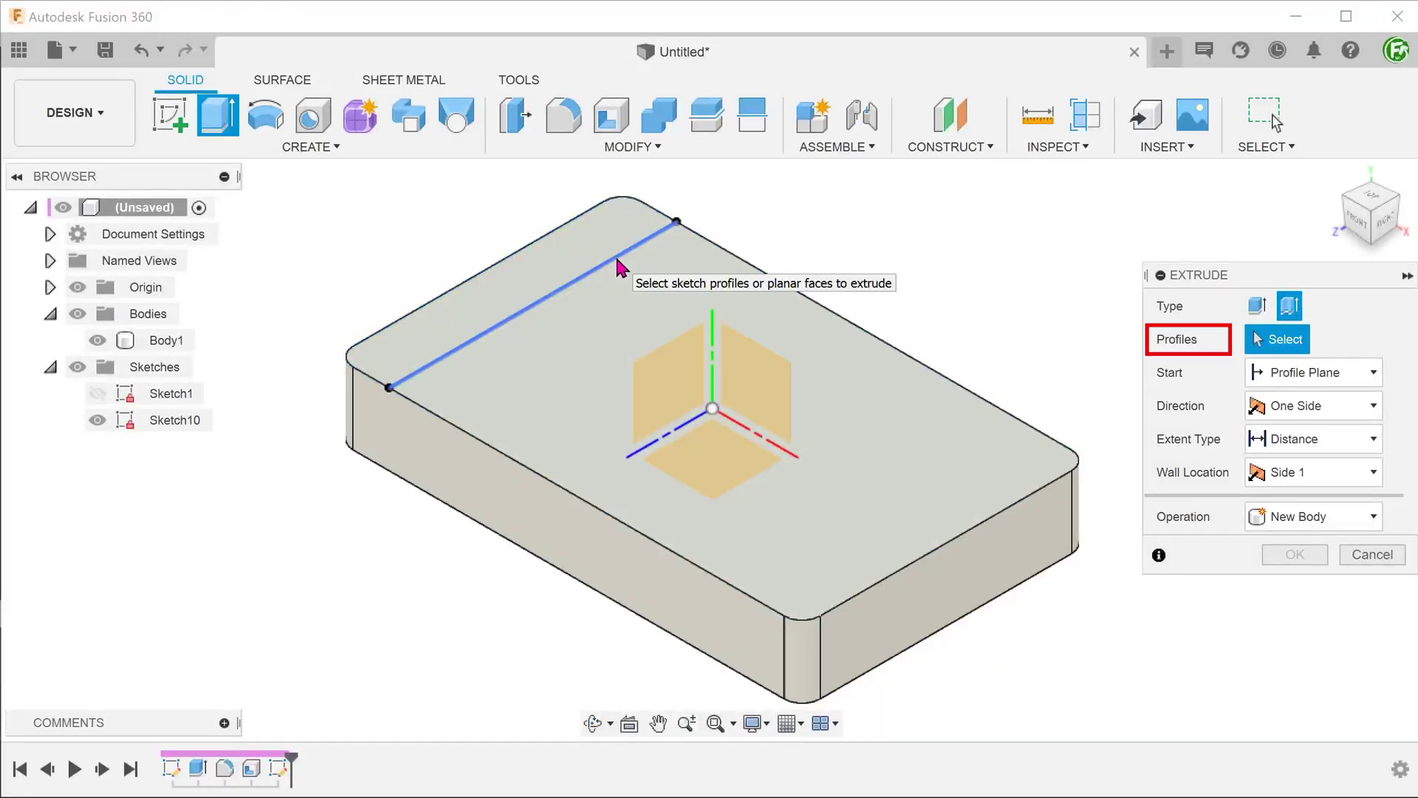
{"action": "left_click", "coordinate": [617, 269]}
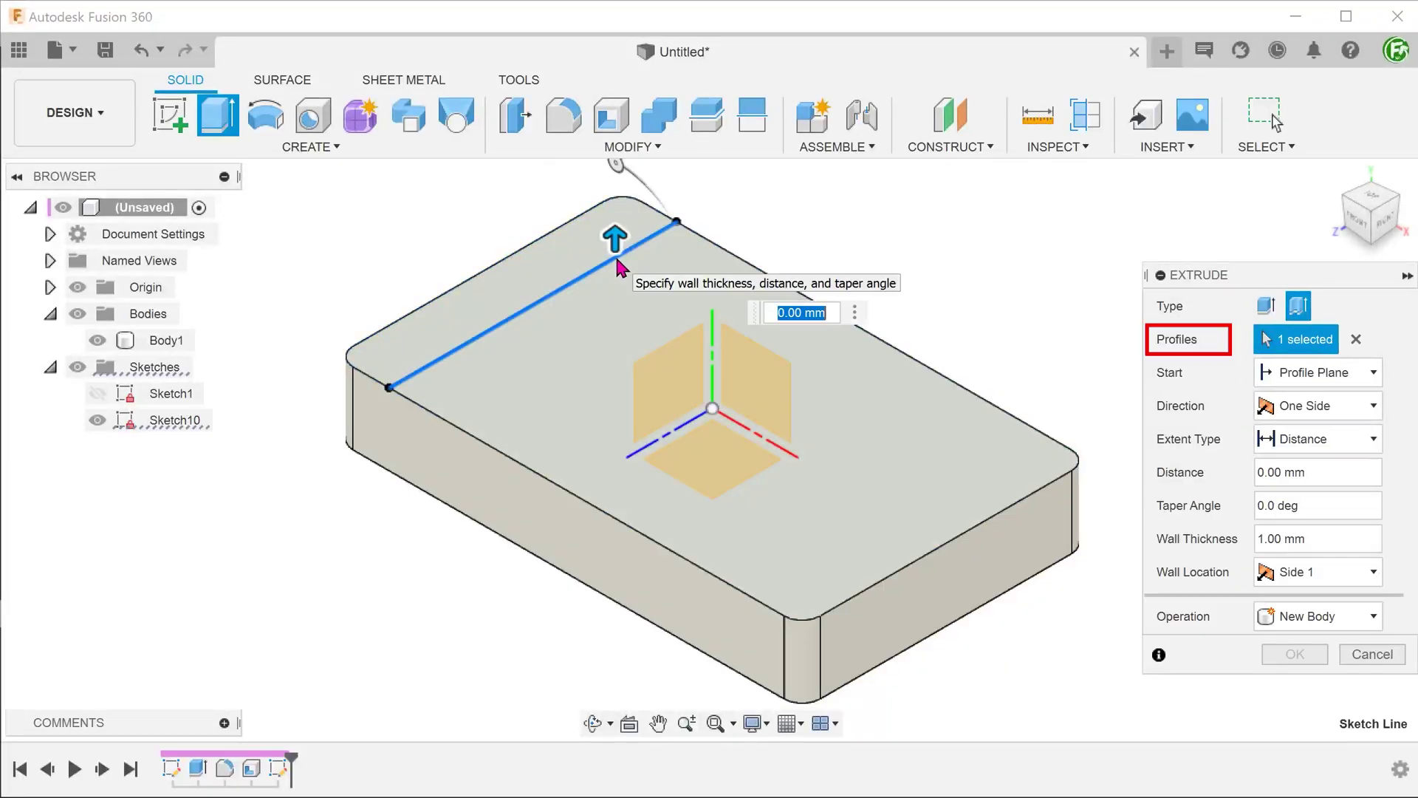
{"action": "left_click_drag", "start_coordinate": [615, 228], "coordinate": [612, 211]}
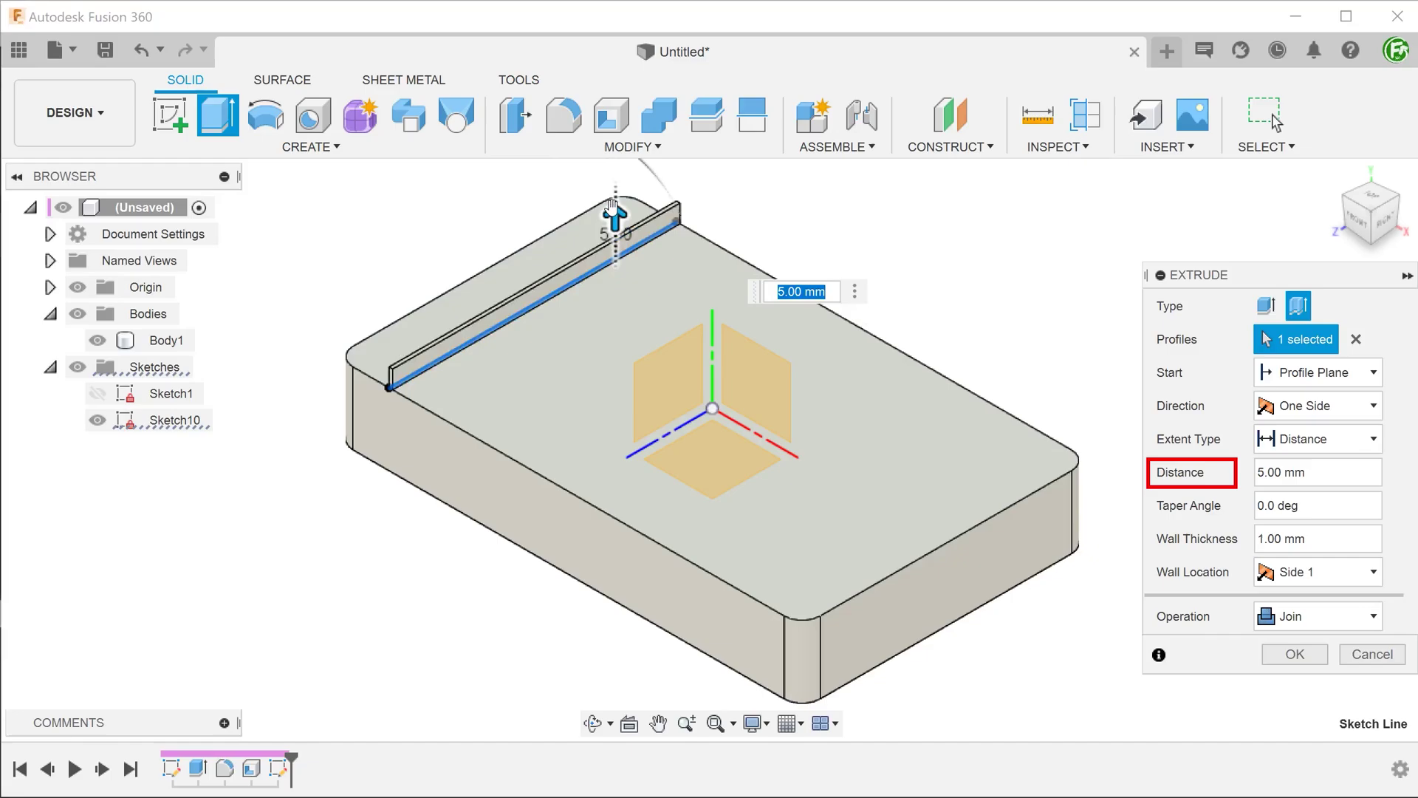
{"action": "type", "text": "10"}
{"action": "key", "text": "Return"}
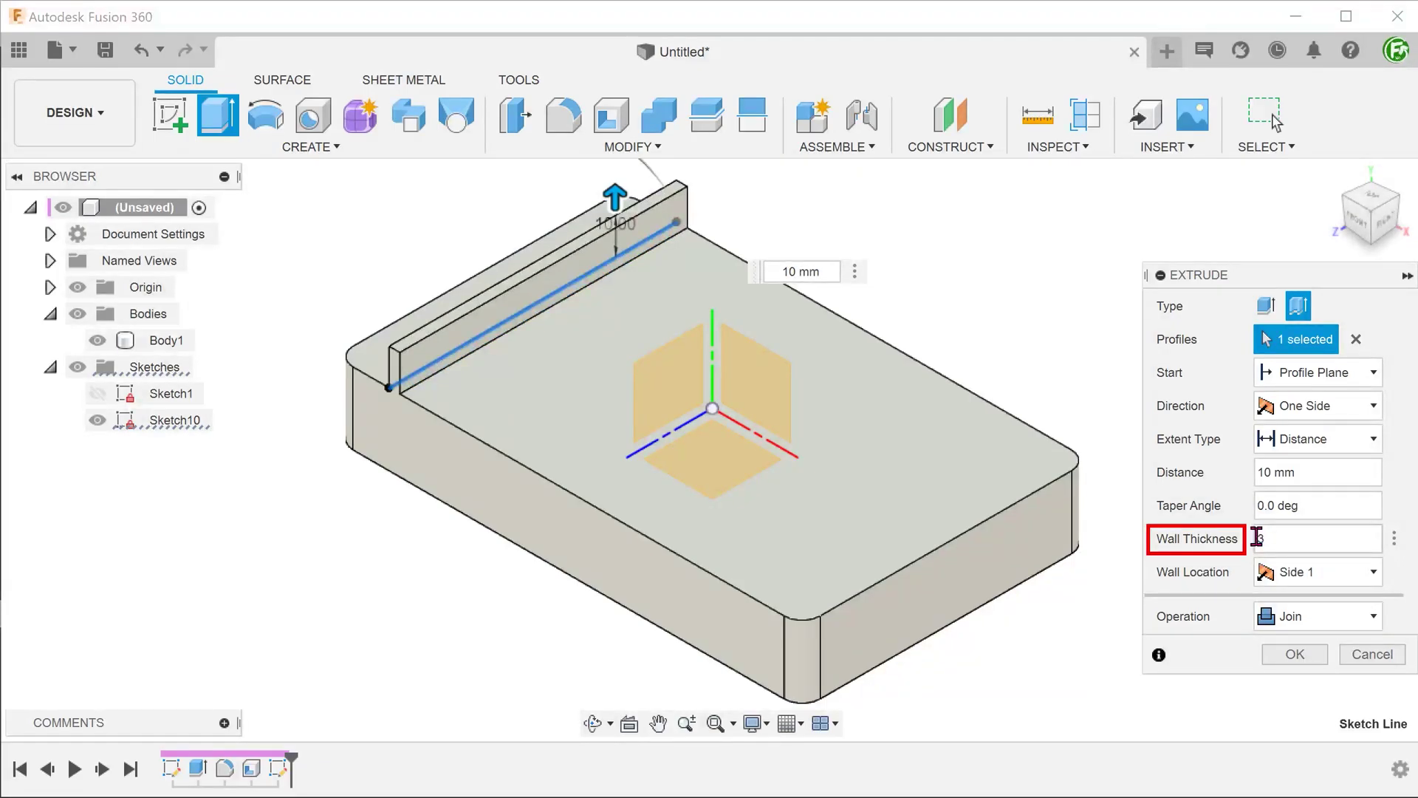
- Centre the 3 mm wall on the sketch line and confirm the thin extrusion
{"action": "left_click", "coordinate": [1370, 197]}
{"action": "middle_click_drag", "start_coordinate": [267, 555], "coordinate": [384, 434]}
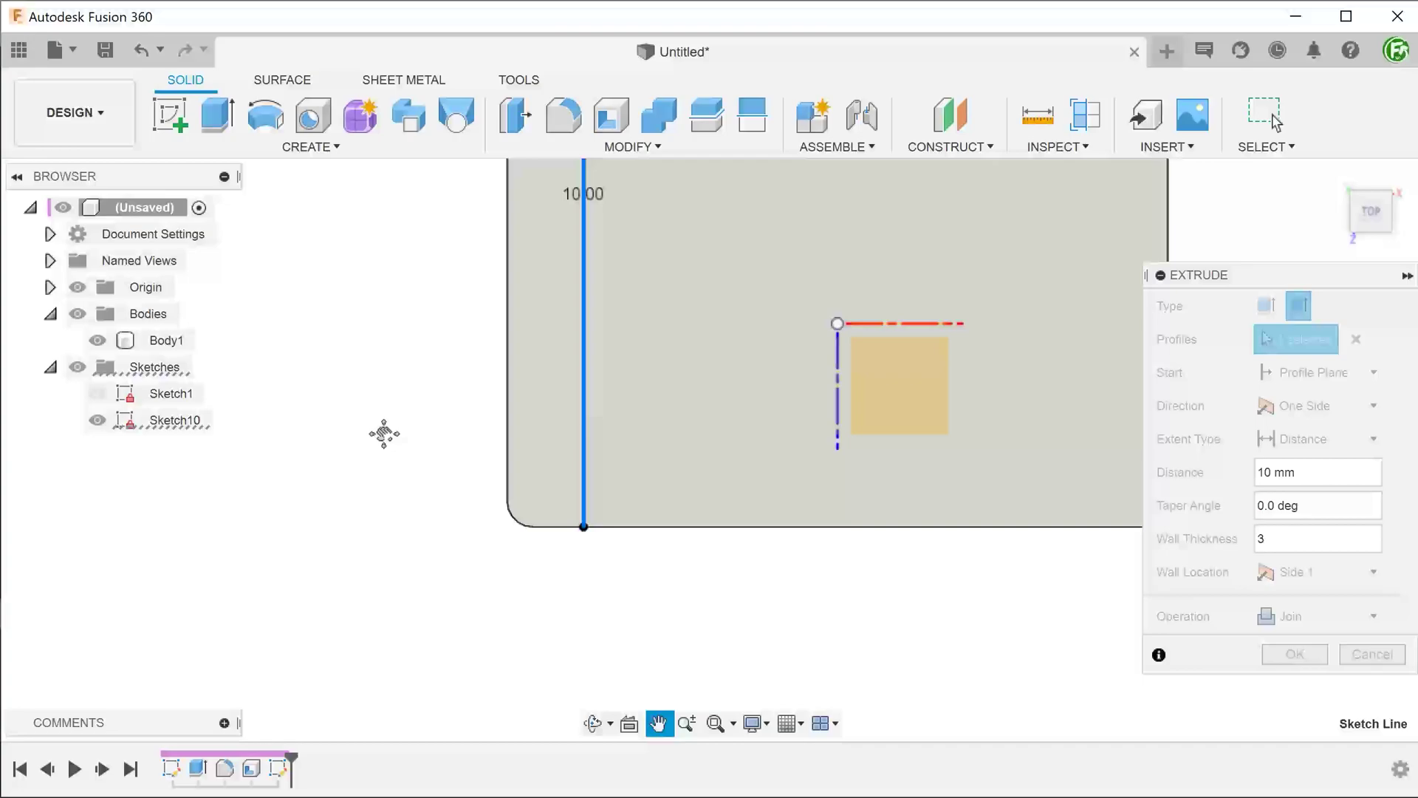
{"action": "scroll", "coordinate": [577, 468], "scroll_direction": "up", "scroll_amount": 2}
{"action": "scroll", "coordinate": [578, 468], "scroll_direction": "up", "scroll_amount": 2}
{"action": "scroll", "coordinate": [577, 469], "scroll_direction": "up", "scroll_amount": 2}
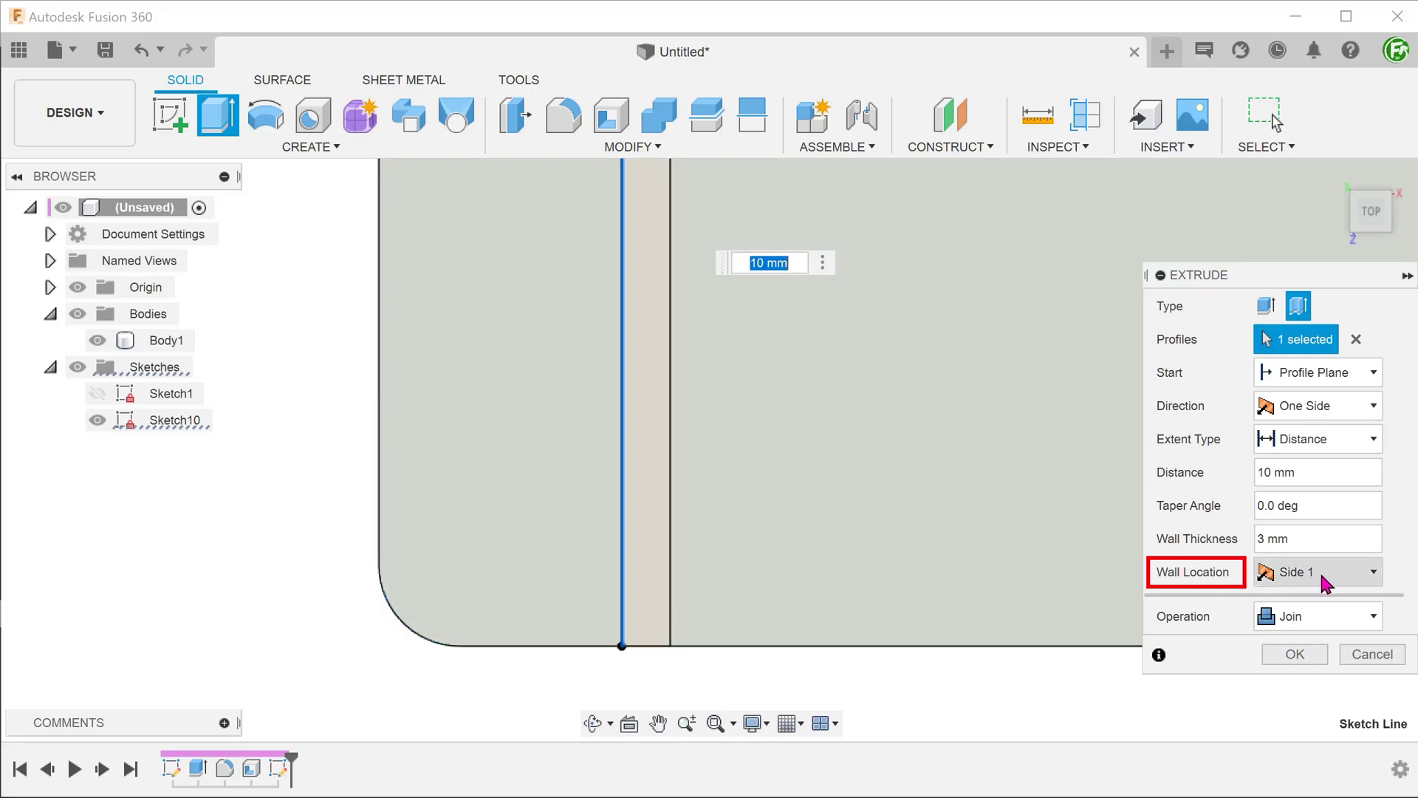
{"action": "left_click", "coordinate": [1324, 583]}
{"action": "left_click", "coordinate": [1328, 622]}
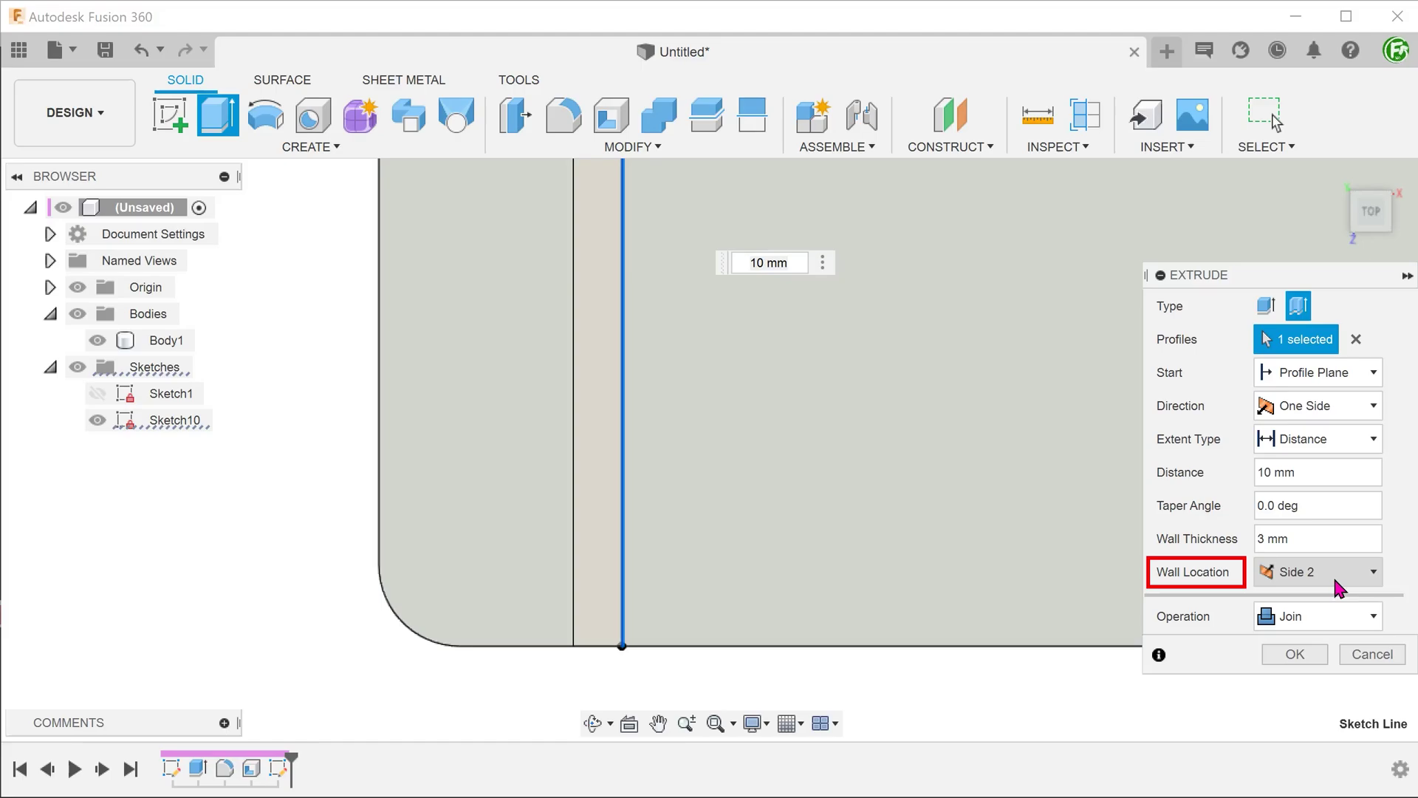
{"action": "left_click", "coordinate": [1333, 584]}
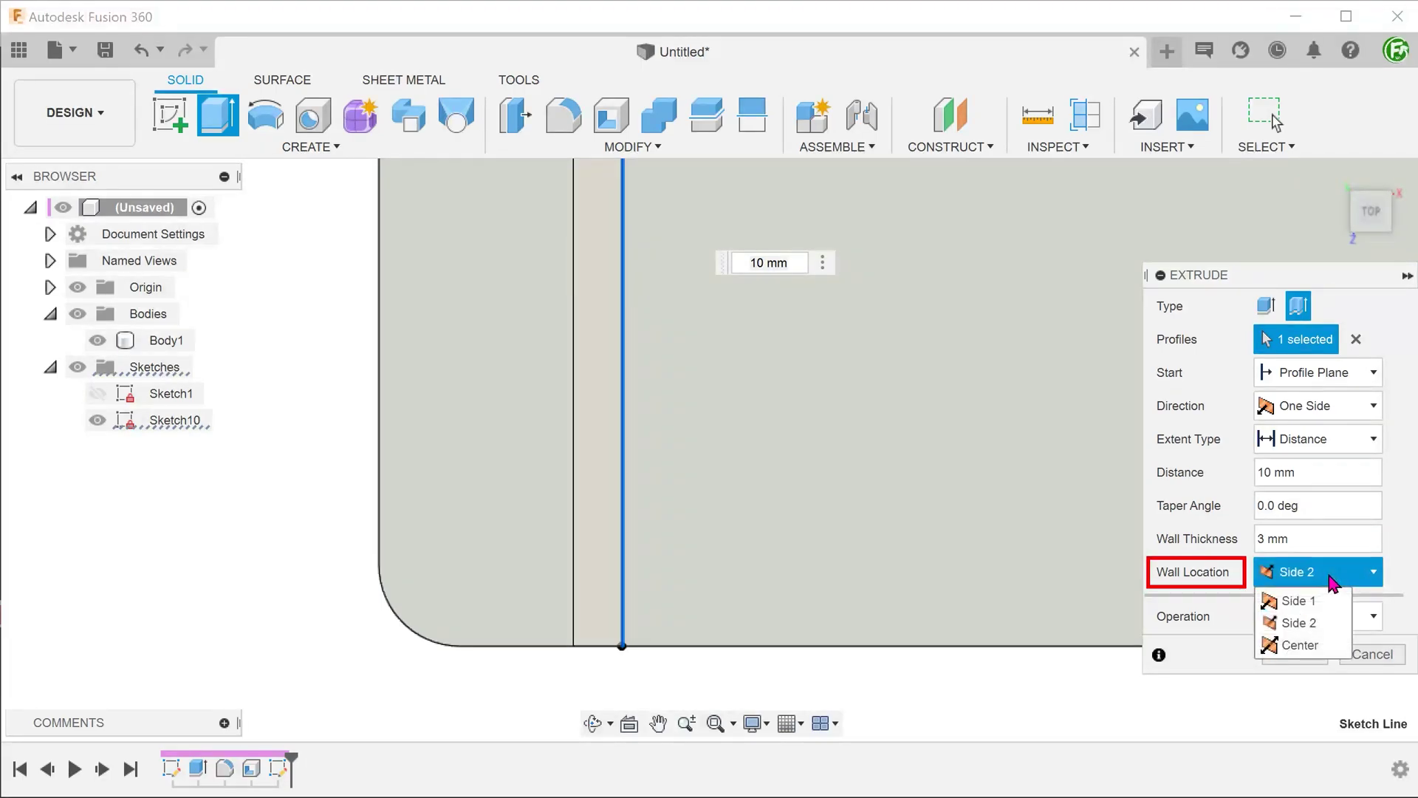
{"action": "left_click", "coordinate": [1335, 654]}
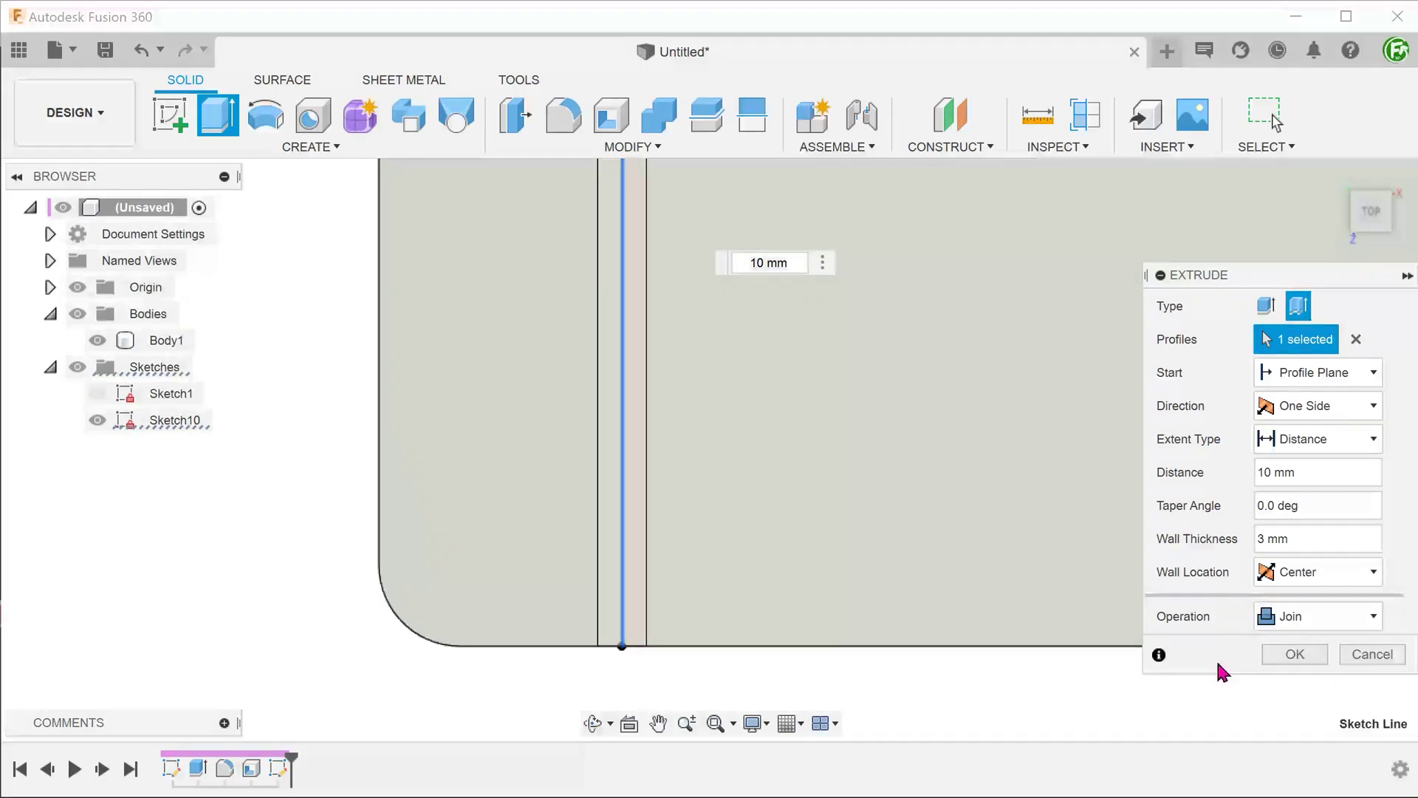
{"action": "left_click", "coordinate": [1279, 656]}
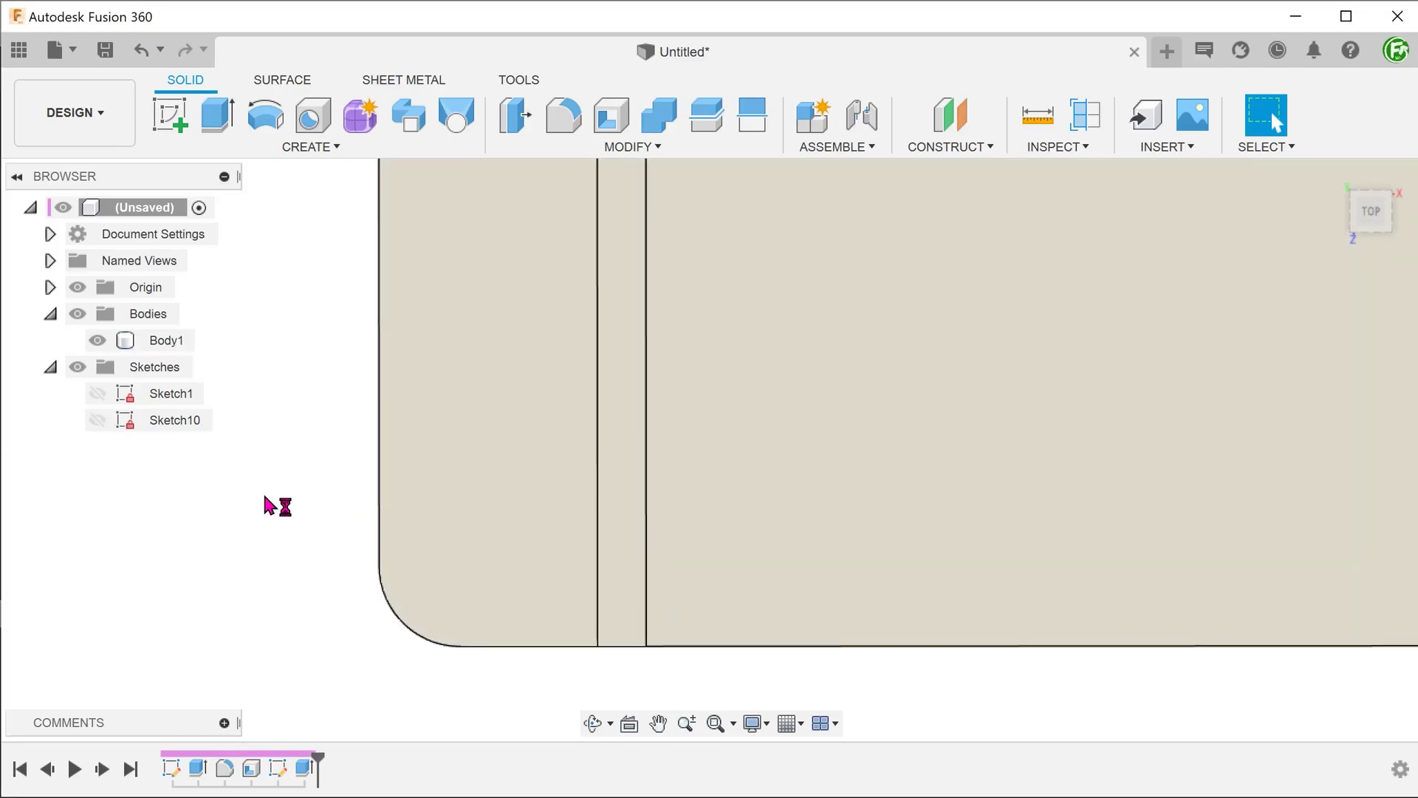
- Rebuild the history so the thin rib follows the slanted line, then inspect it in 3-D
{"action": "key", "text": "F6"}
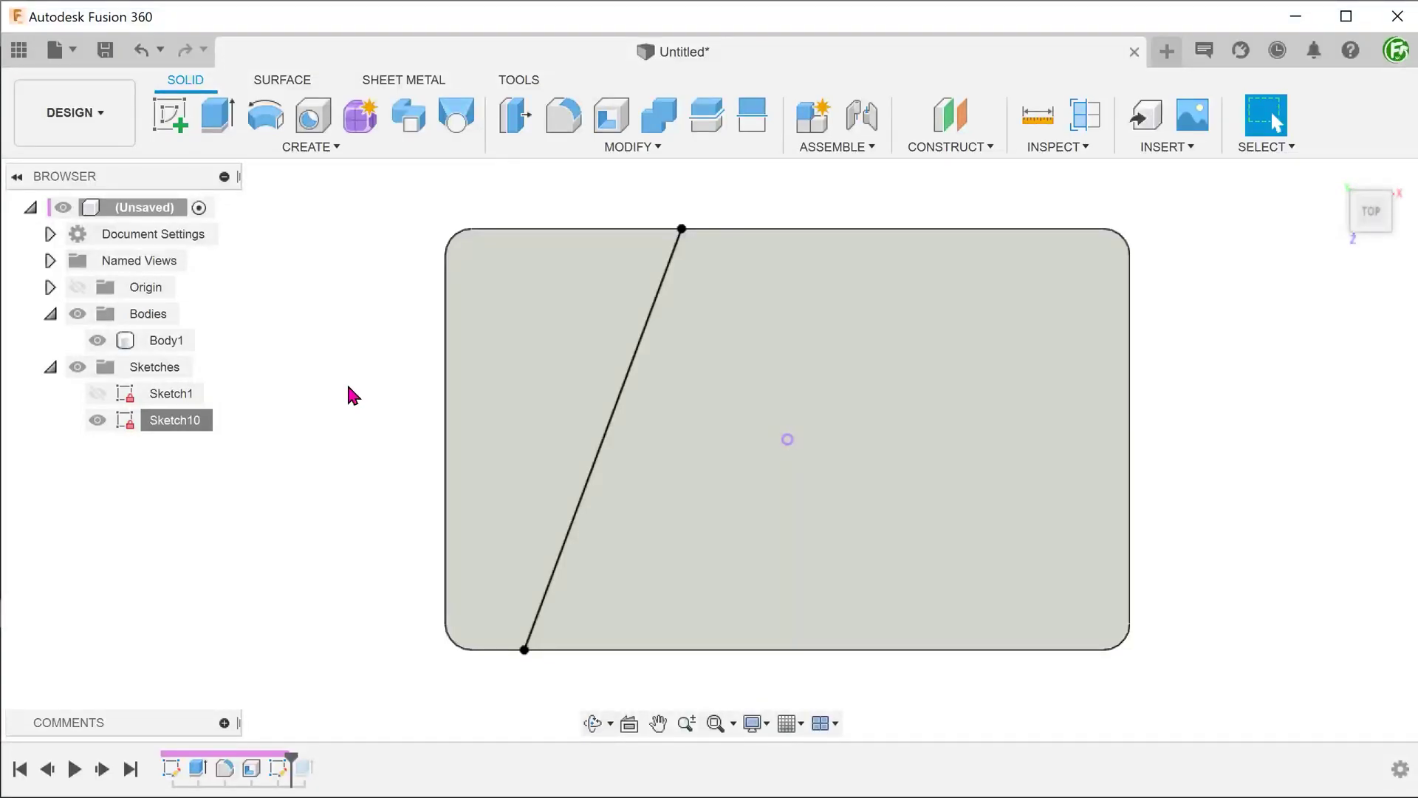
{"action": "left_click", "coordinate": [599, 451]}
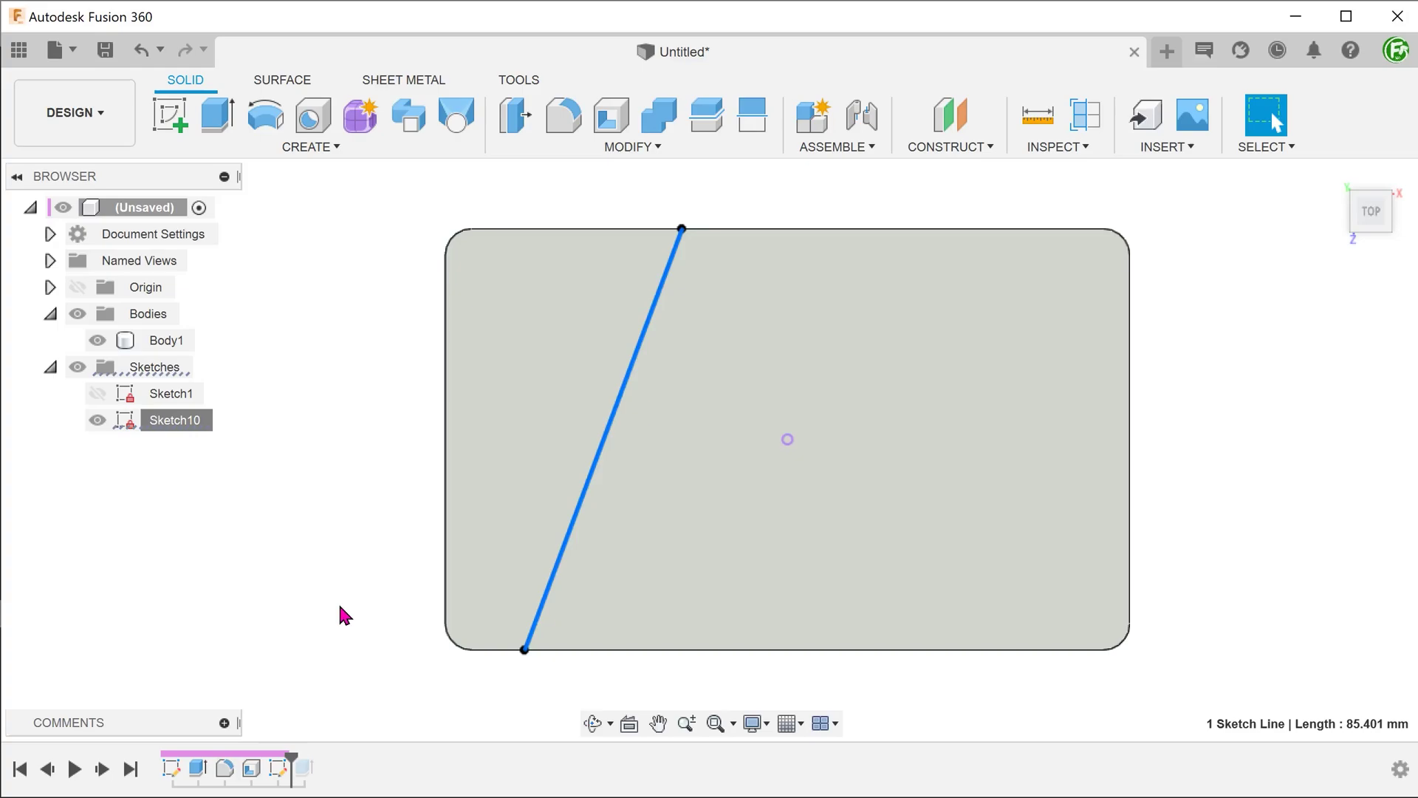
{"action": "left_click_drag", "start_coordinate": [315, 757], "coordinate": [322, 756]}
{"action": "scroll", "coordinate": [380, 688], "scroll_direction": "up", "scroll_amount": 3}
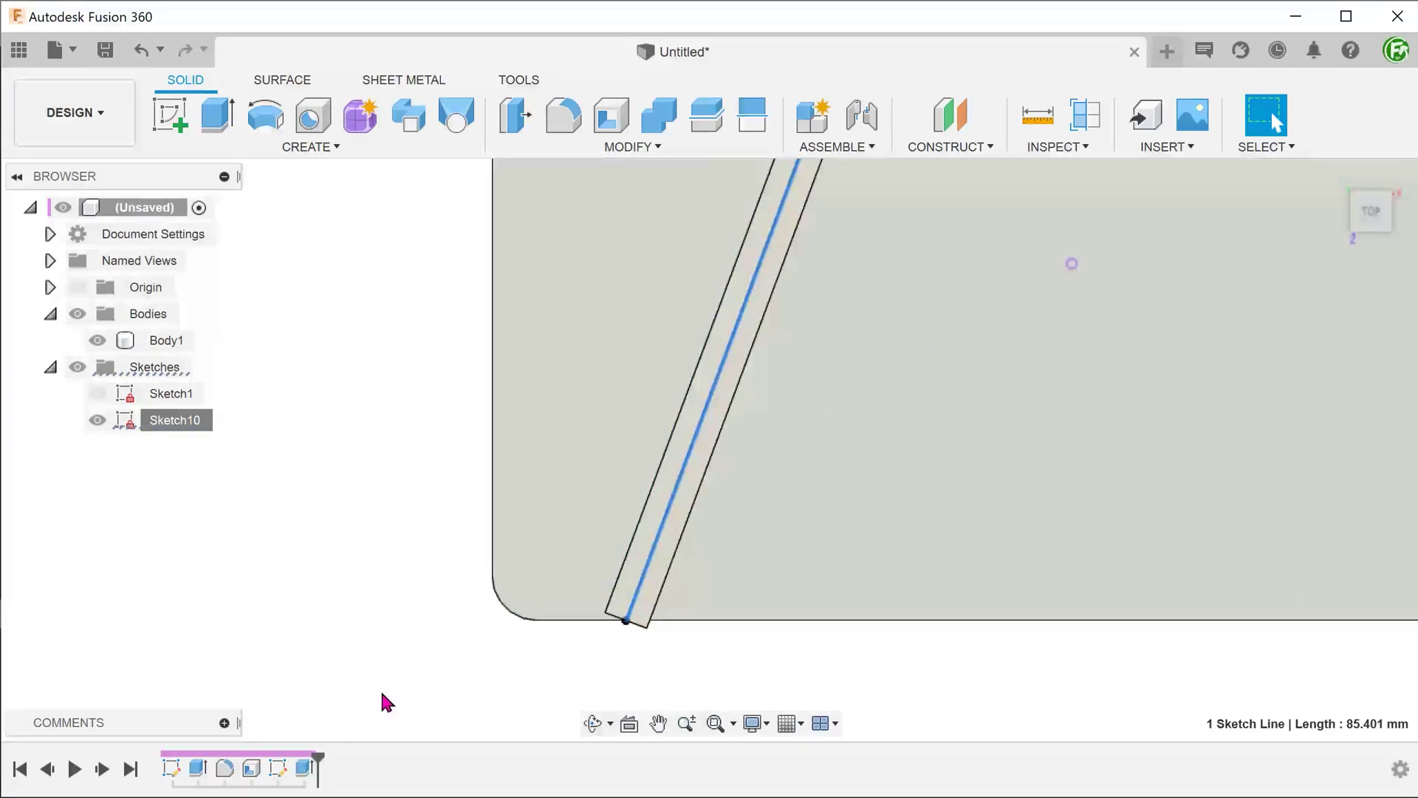
{"action": "scroll", "coordinate": [848, 613], "scroll_direction": "up", "scroll_amount": 1}
{"action": "scroll", "coordinate": [822, 581], "scroll_direction": "up", "scroll_amount": 1}
{"action": "left_click", "coordinate": [817, 566]}
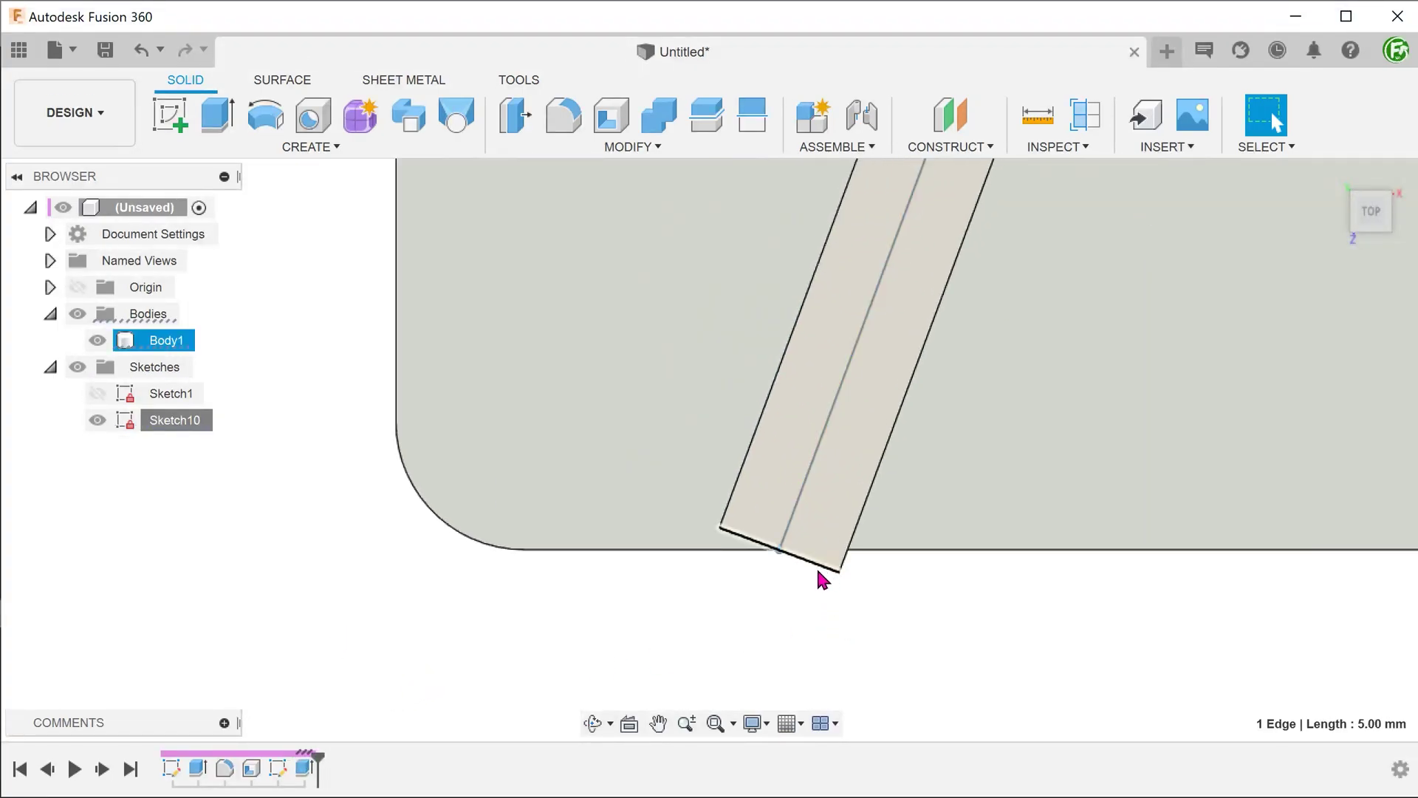
{"action": "mouse_move", "coordinate": [728, 613]}
{"action": "middle_mouse_down", "text": "shift"}
{"action": "mouse_move", "coordinate": [559, 695]}
{"action": "mouse_move", "coordinate": [575, 657]}
{"action": "middle_mouse_up", "text": "shift"}
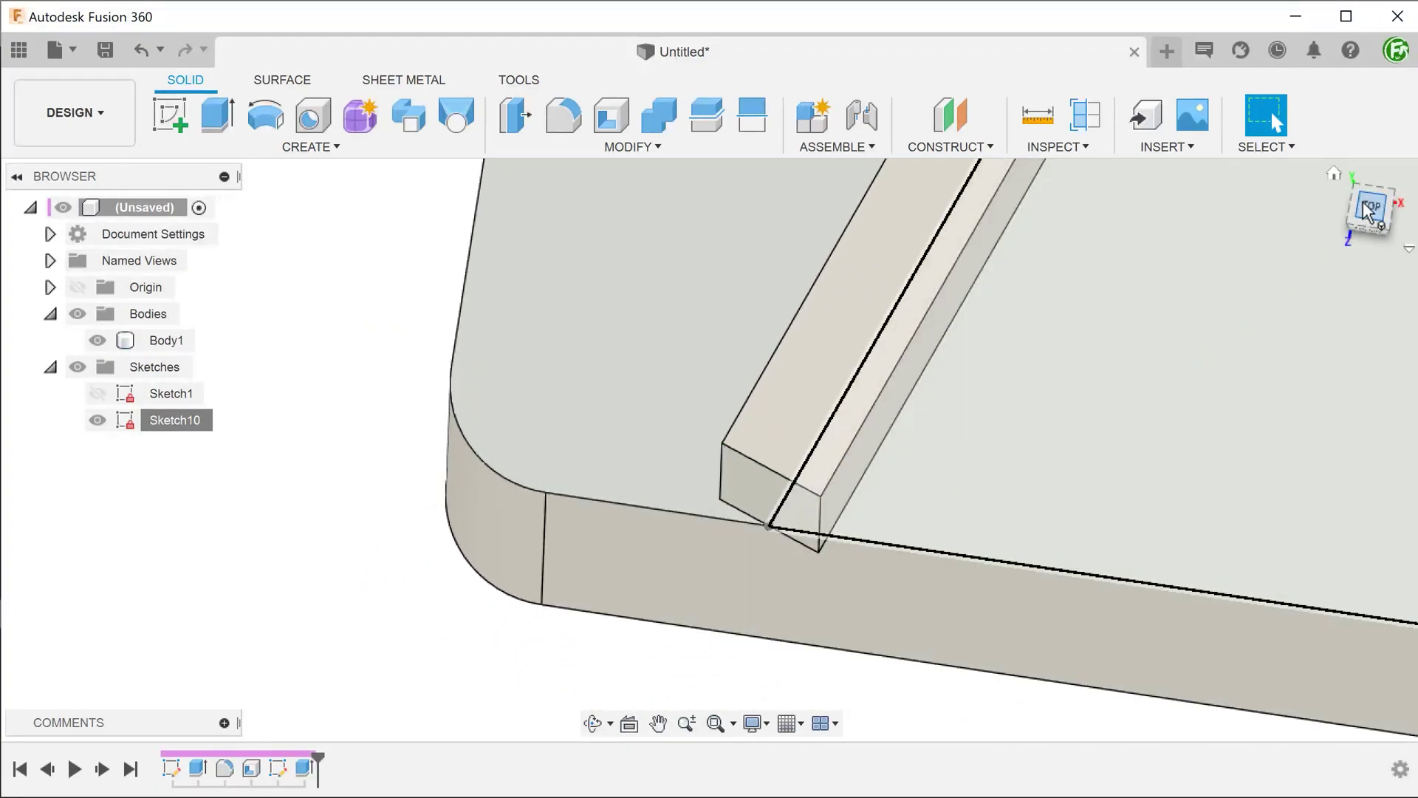
{"action": "left_click", "coordinate": [1370, 210]}
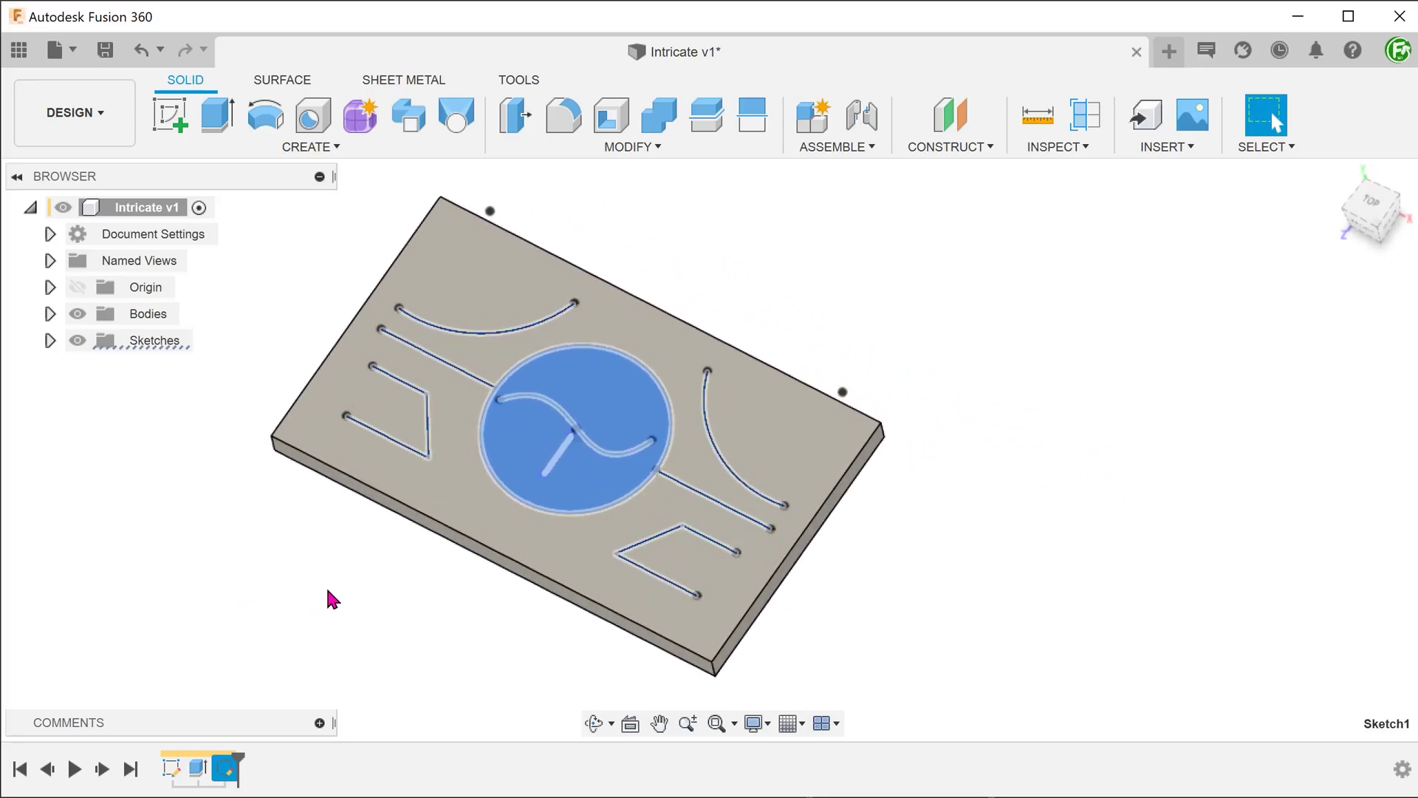
- Thin-extrude all nine Intricate profiles 20 mm tall with 2 mm centred, joined walls
{"action": "key", "text": "e"}
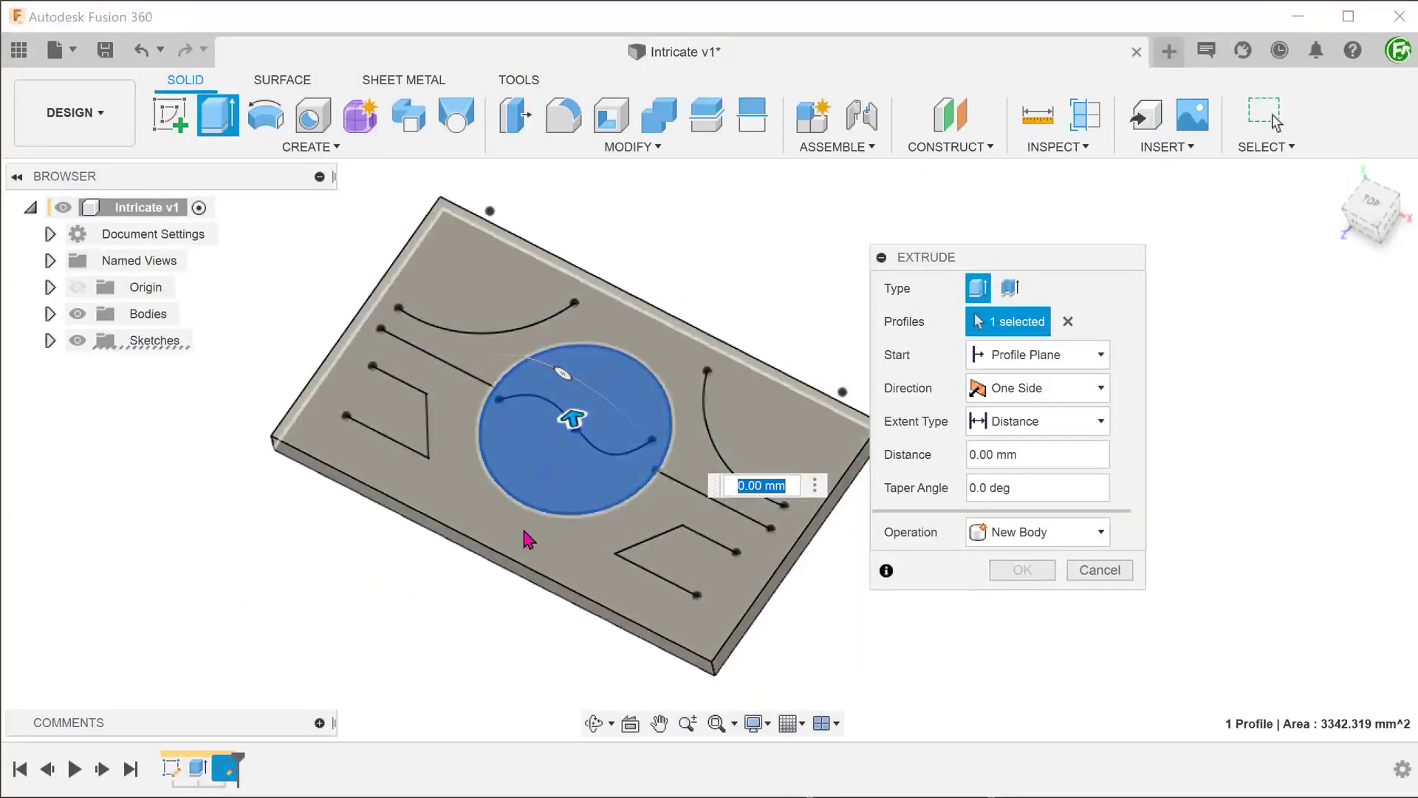
{"action": "left_click", "coordinate": [1009, 291]}
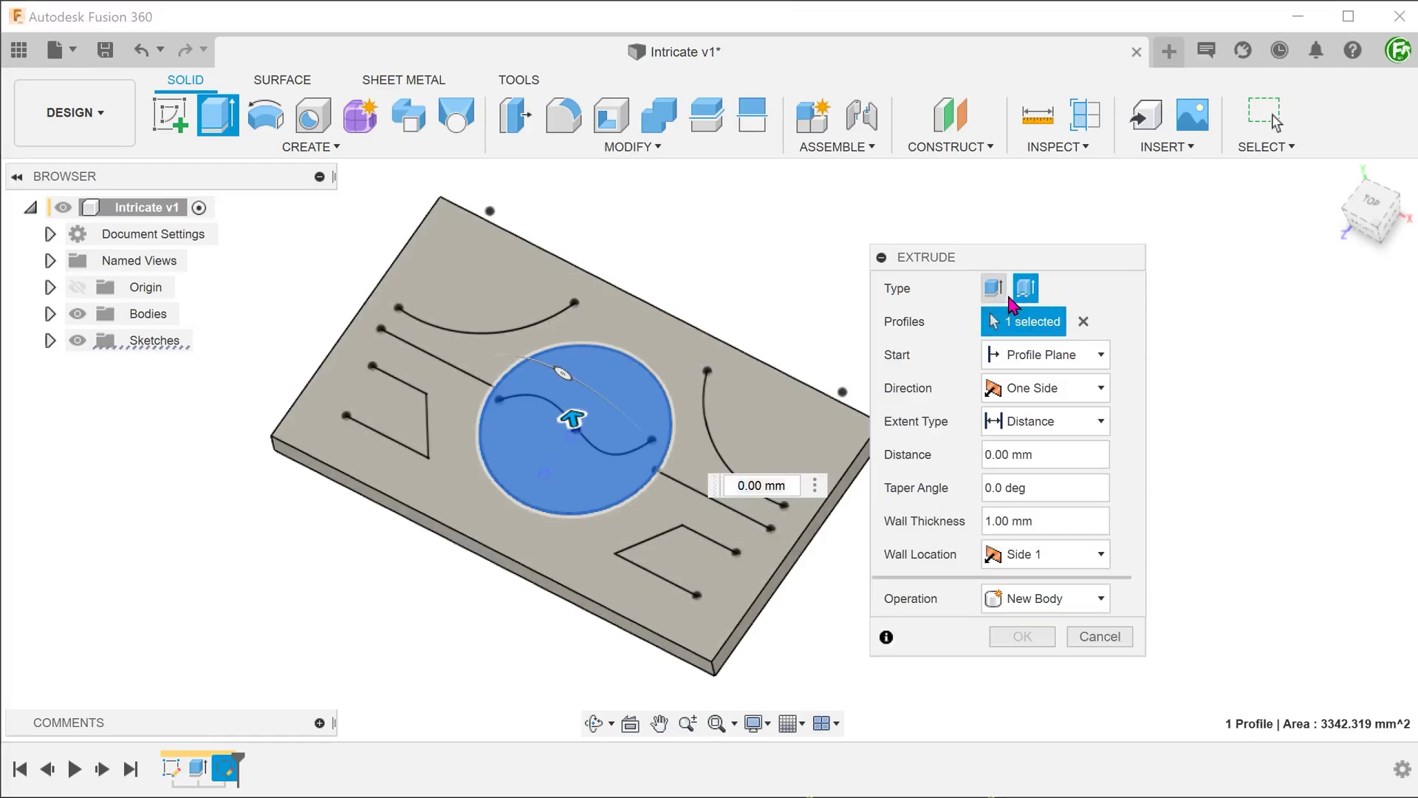
{"action": "left_click", "coordinate": [1082, 322]}
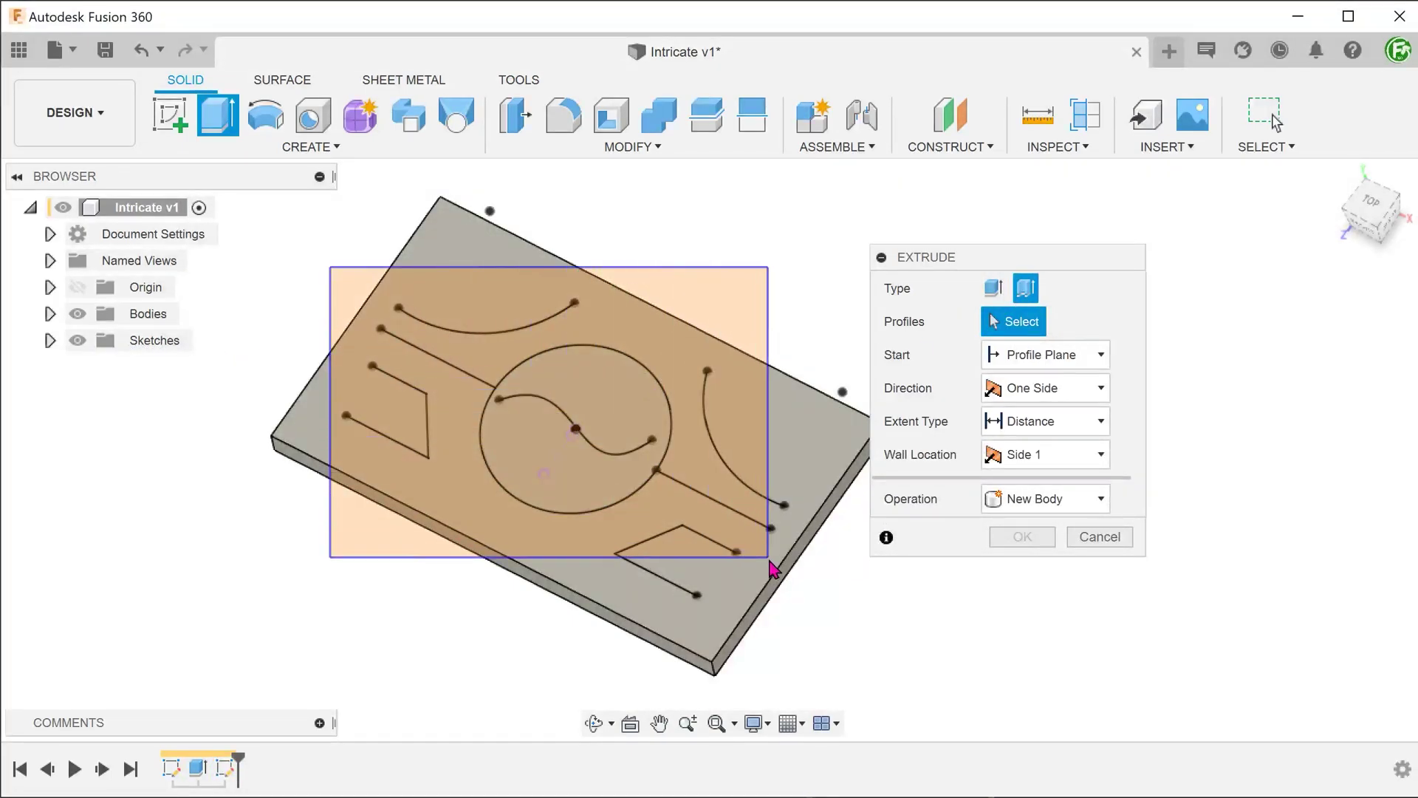
{"action": "left_click_drag", "start_coordinate": [350, 284], "coordinate": [816, 624]}
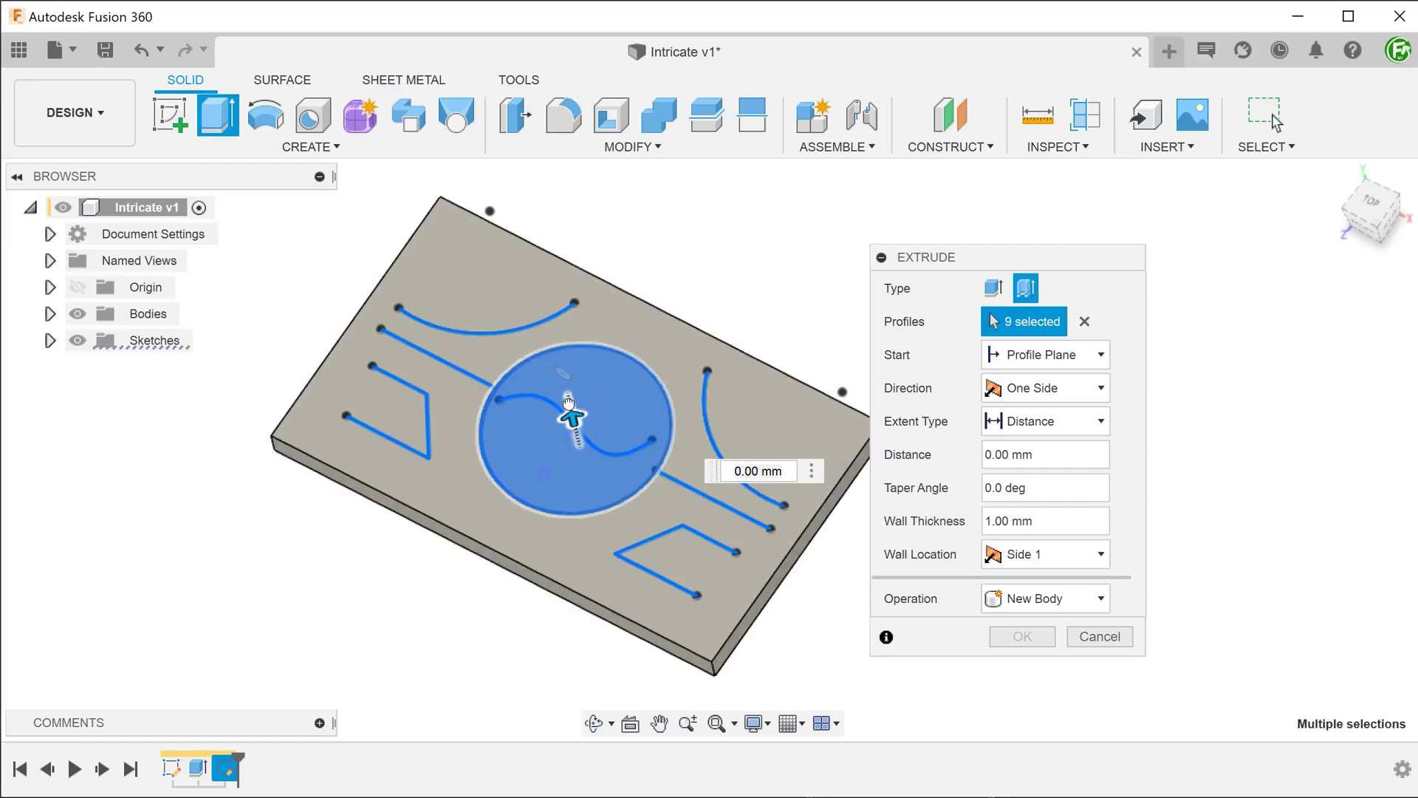
{"action": "left_click_drag", "start_coordinate": [570, 413], "coordinate": [564, 387]}
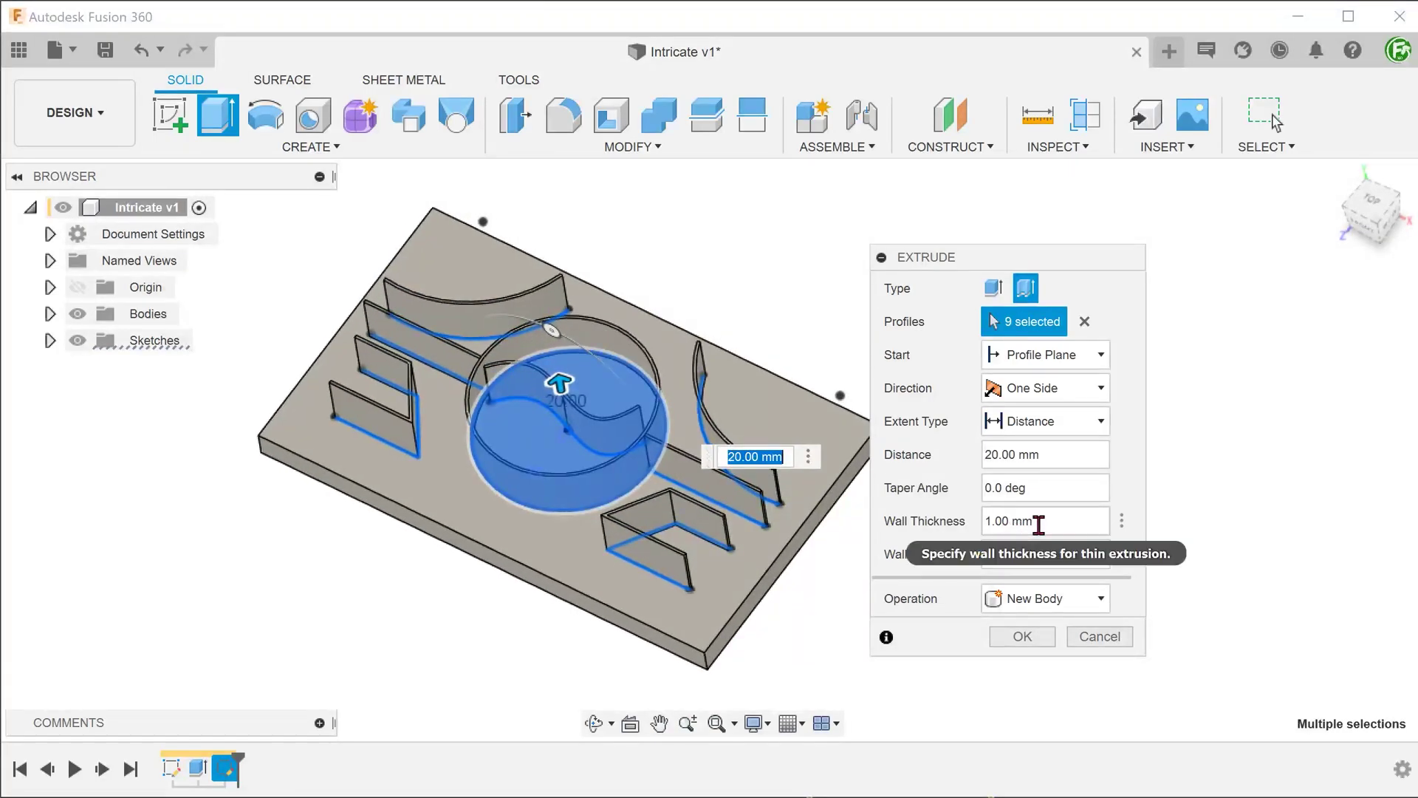
{"action": "left_click", "coordinate": [1037, 520]}
{"action": "type", "text": "2"}
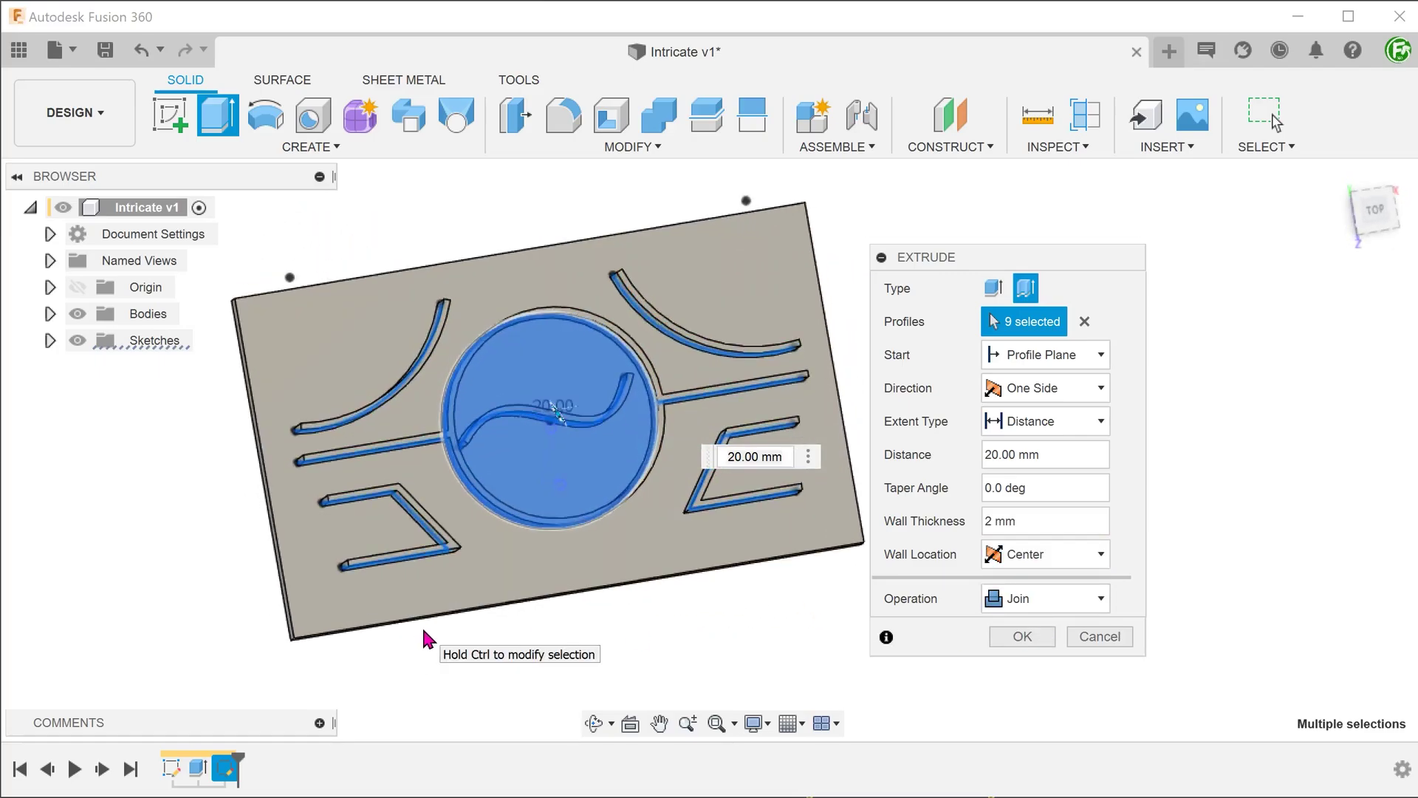
{"action": "key", "text": "Return"}
{"action": "mouse_move", "coordinate": [357, 569]}
{"action": "middle_mouse_down", "text": "shift"}
{"action": "mouse_move", "coordinate": [209, 524]}
{"action": "mouse_move", "coordinate": [156, 576]}
{"action": "middle_mouse_up", "text": "shift"}
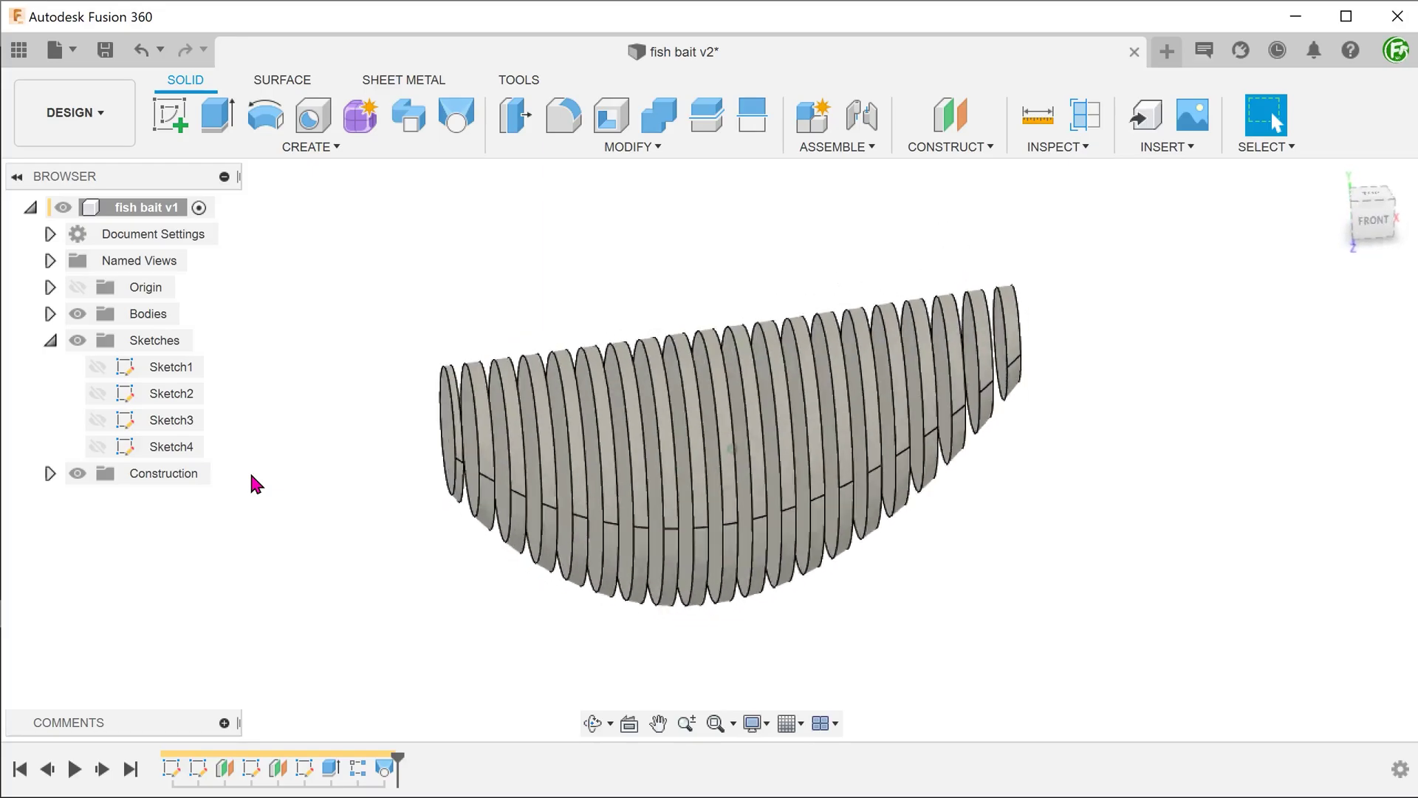
- Draw a 3 by 100 mm centre rectangle at the origin
{"action": "left_click", "coordinate": [1336, 375]}
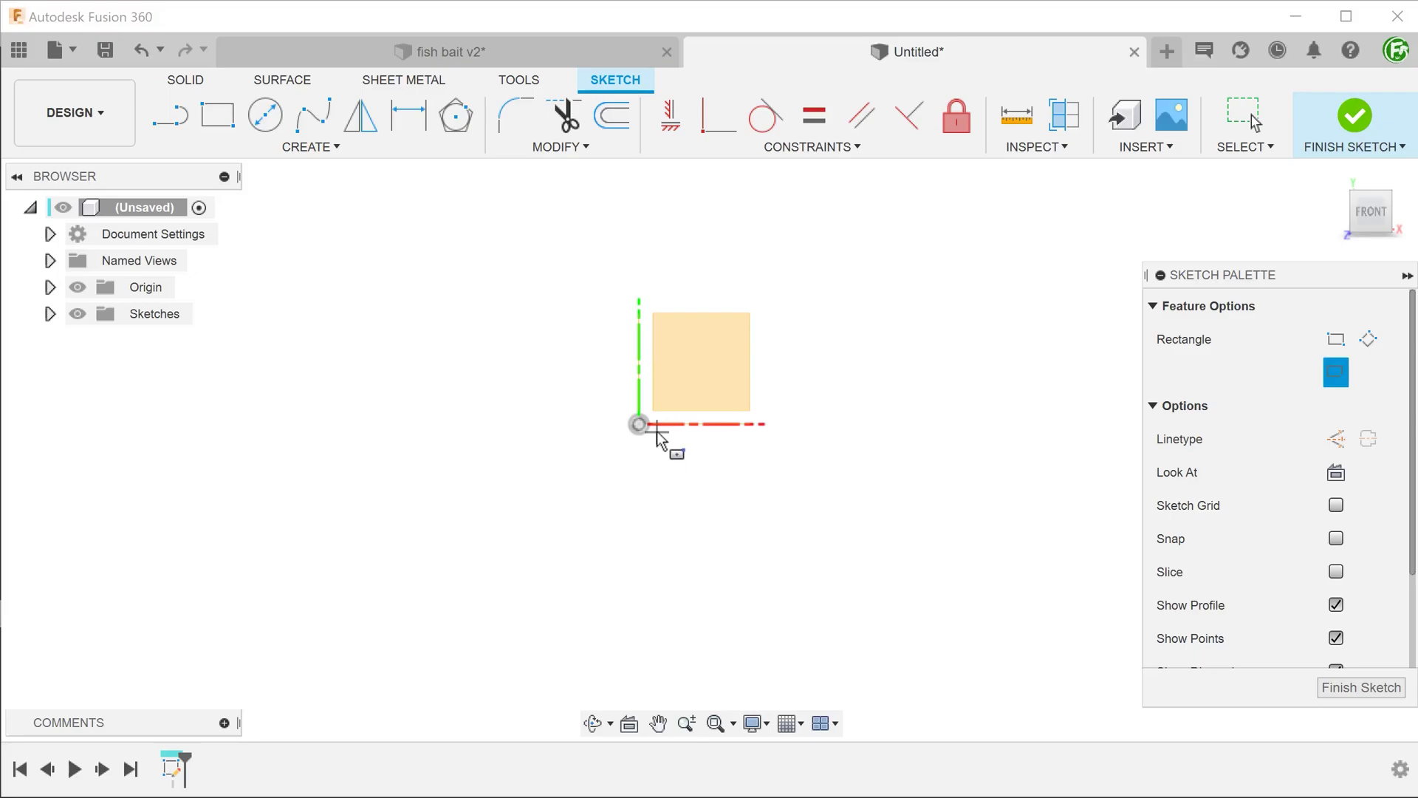
{"action": "left_click", "coordinate": [638, 423]}
{"action": "type", "text": "100"}
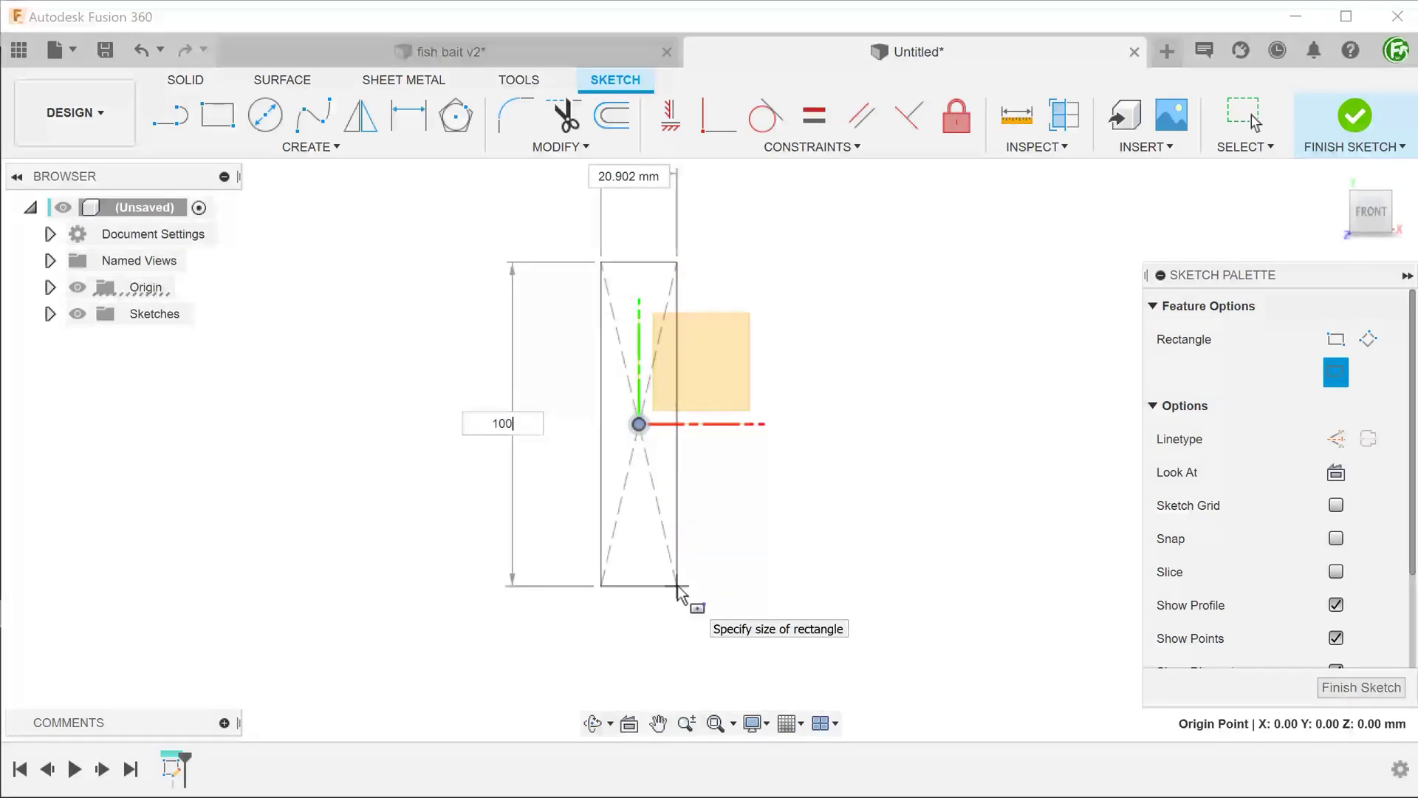
{"action": "key", "text": "Tab"}
{"action": "type", "text": "3"}
{"action": "key", "text": "Return"}
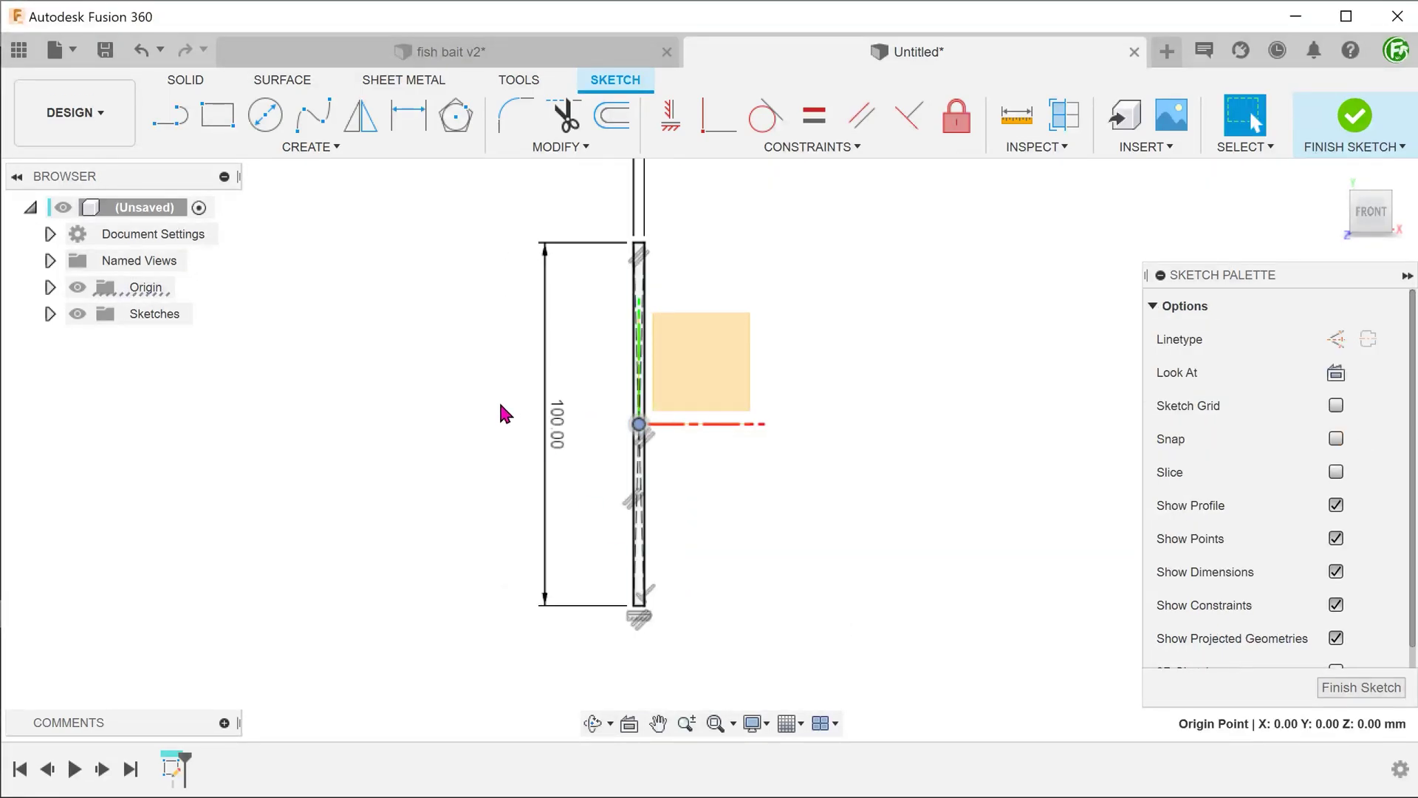
{"action": "type", "text": "e"}
{"action": "type", "text": "15"}
- Extrude the fin symmetrically 20 mm and pattern it 20 times at 10 mm spacing
{"action": "left_click", "coordinate": [1307, 406]}
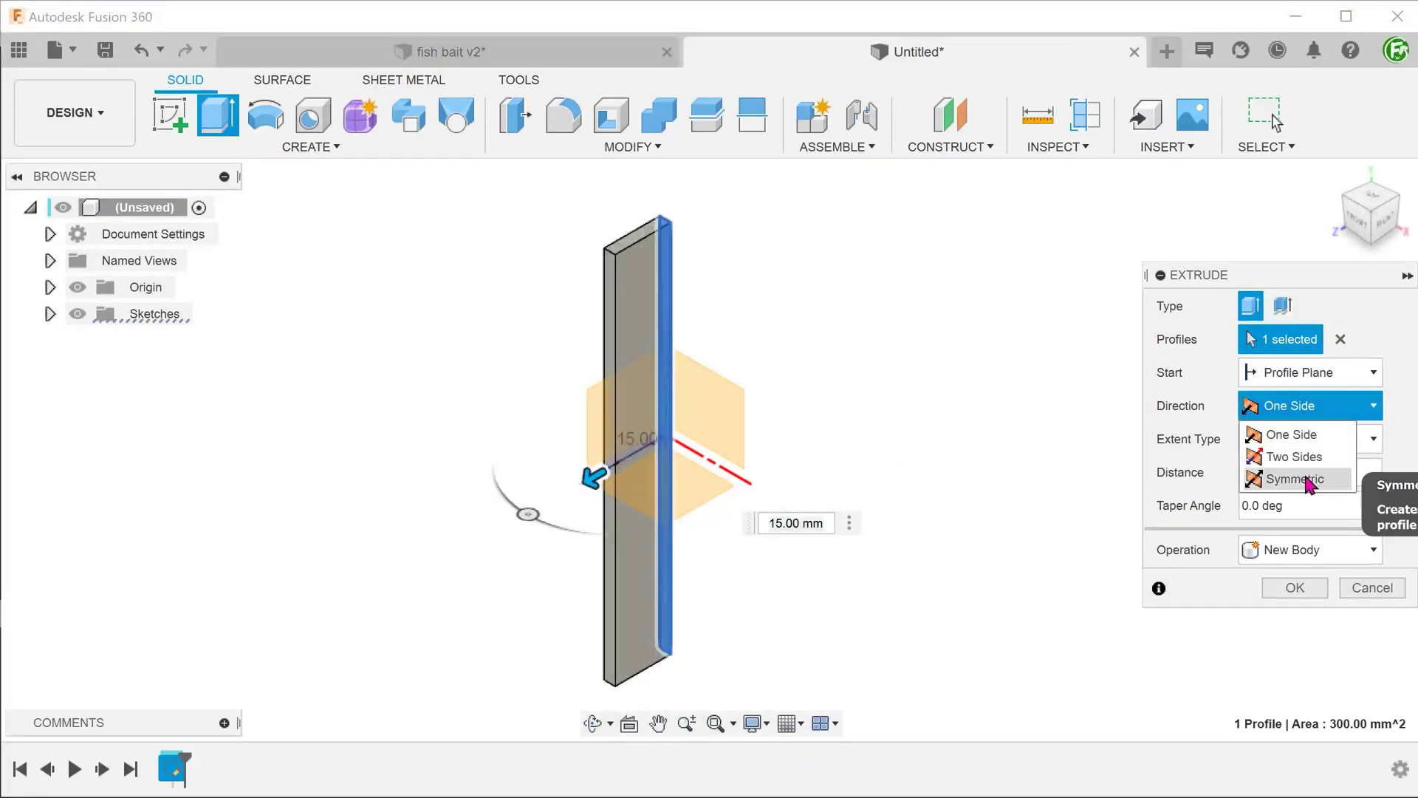
{"action": "left_click", "coordinate": [1294, 479]}
{"action": "type", "text": "20"}
{"action": "key", "text": "Return"}
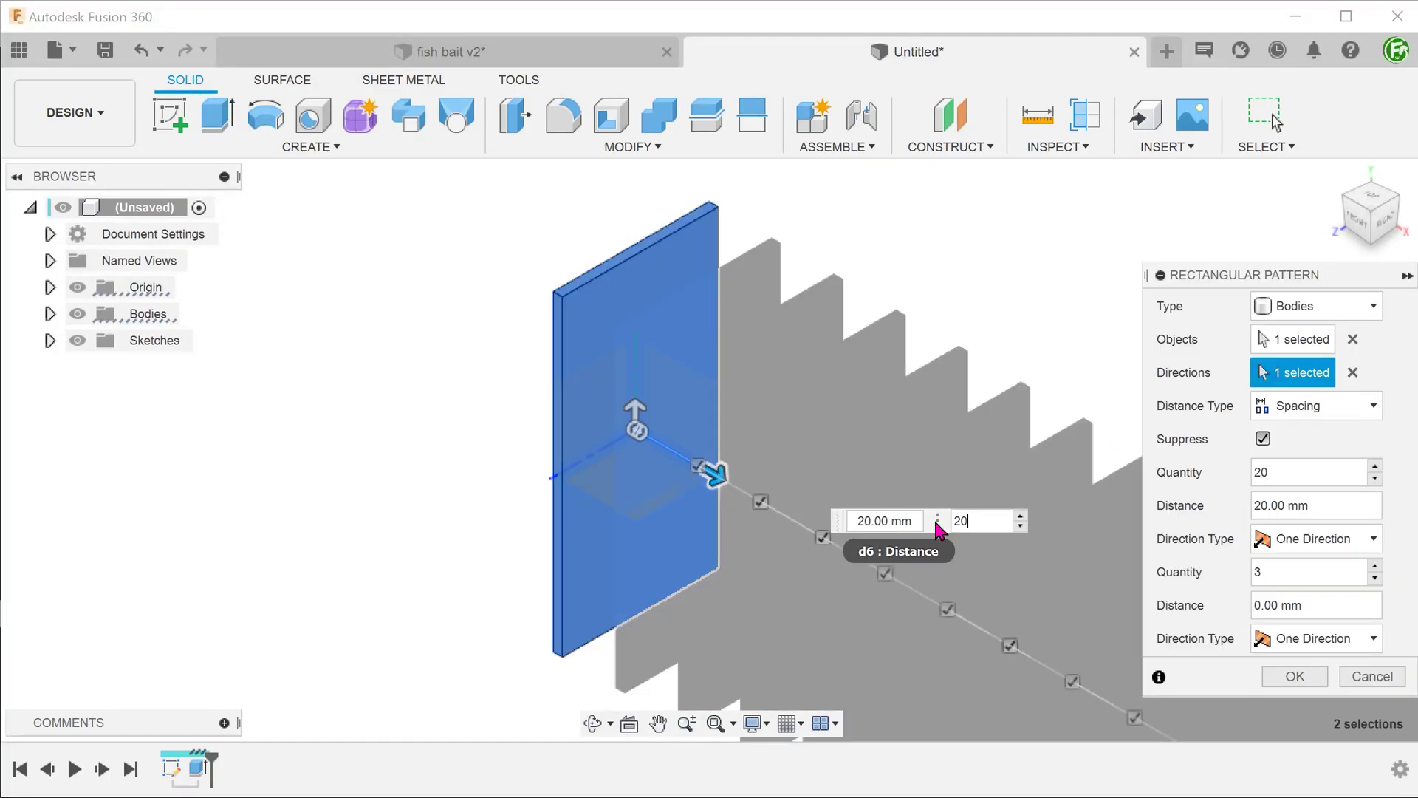
{"action": "scroll", "coordinate": [390, 498], "scroll_direction": "down", "scroll_amount": 3}
{"action": "left_click_drag", "start_coordinate": [469, 339], "coordinate": [488, 335]}
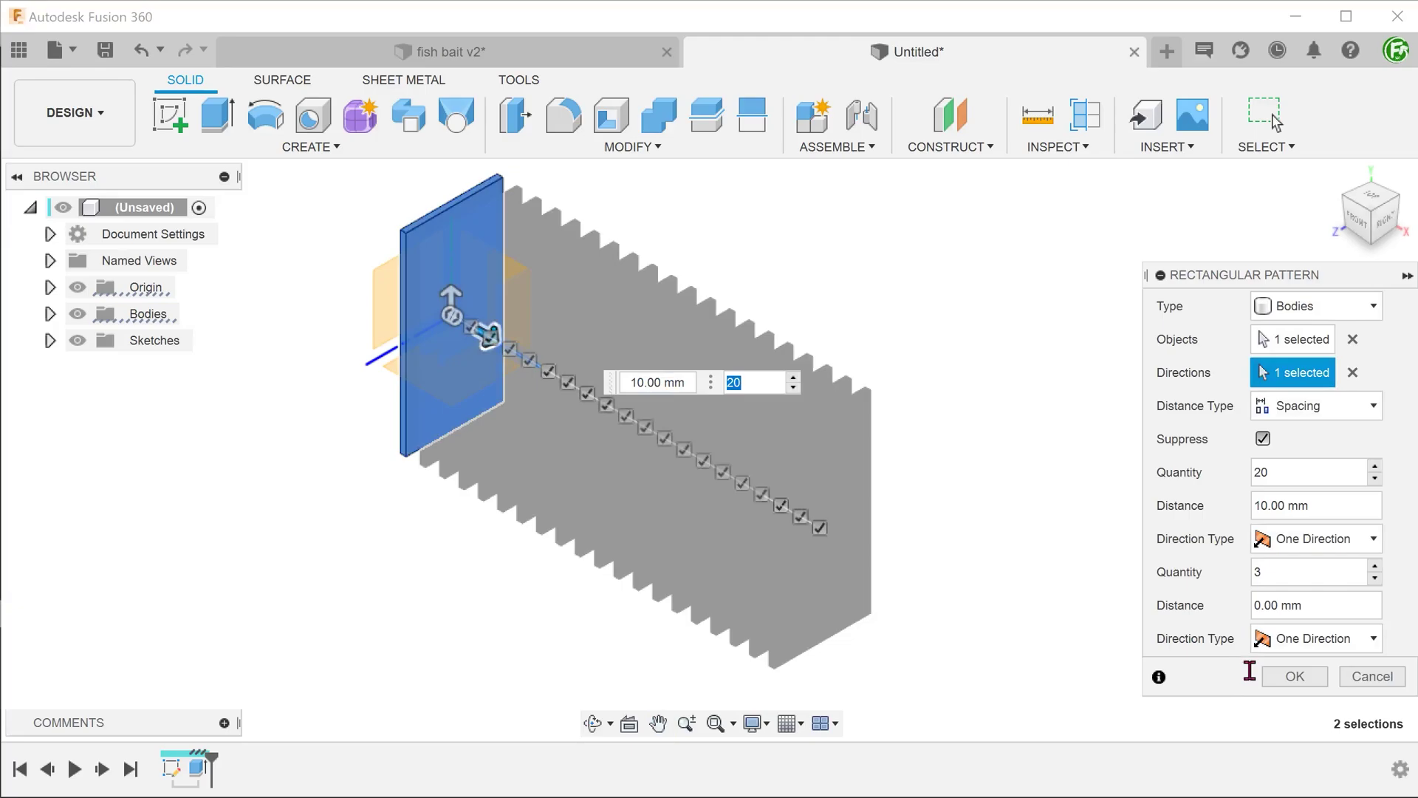
{"action": "key", "text": "Return"}
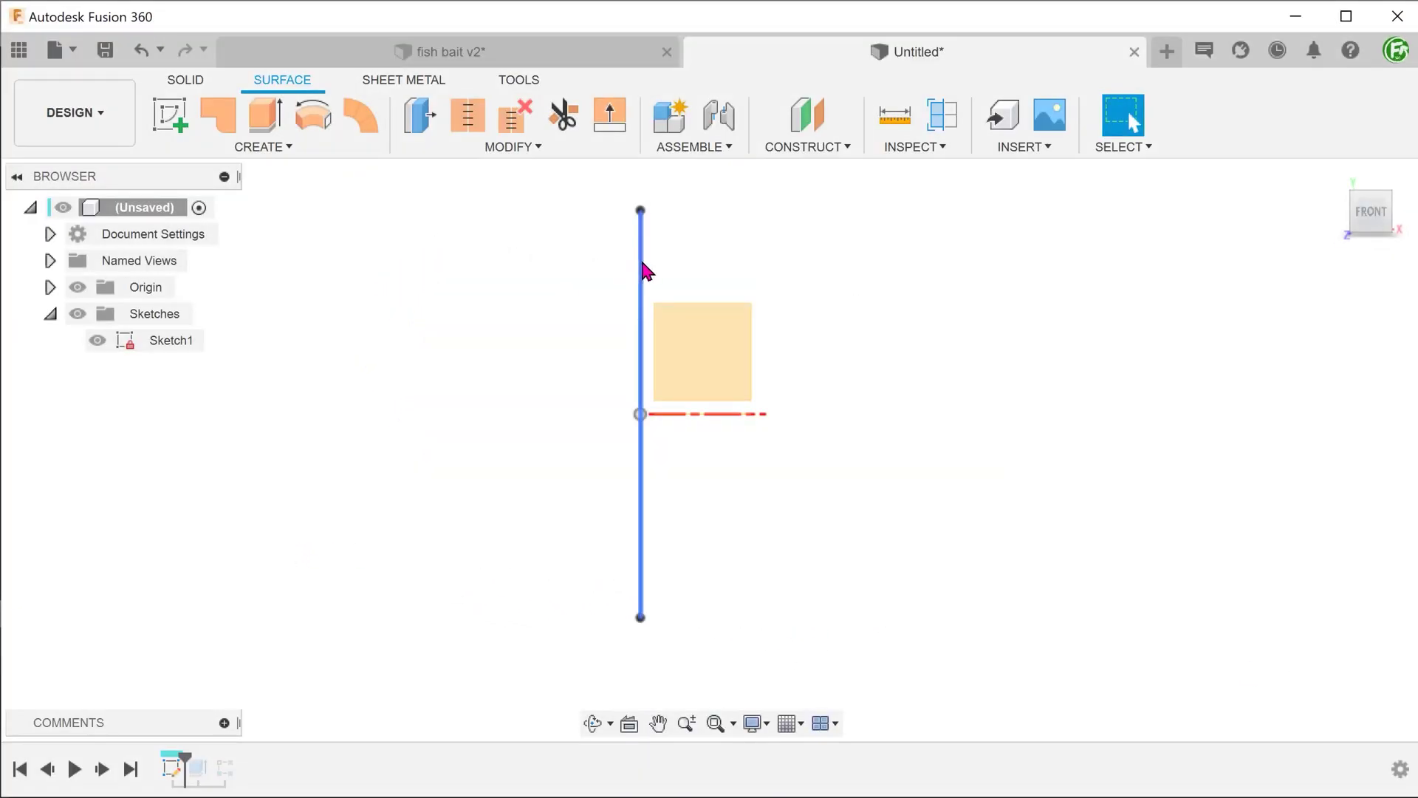
- Extrude the vertical sketch line into a symmetric 25 mm surface
{"action": "left_click", "coordinate": [641, 260]}
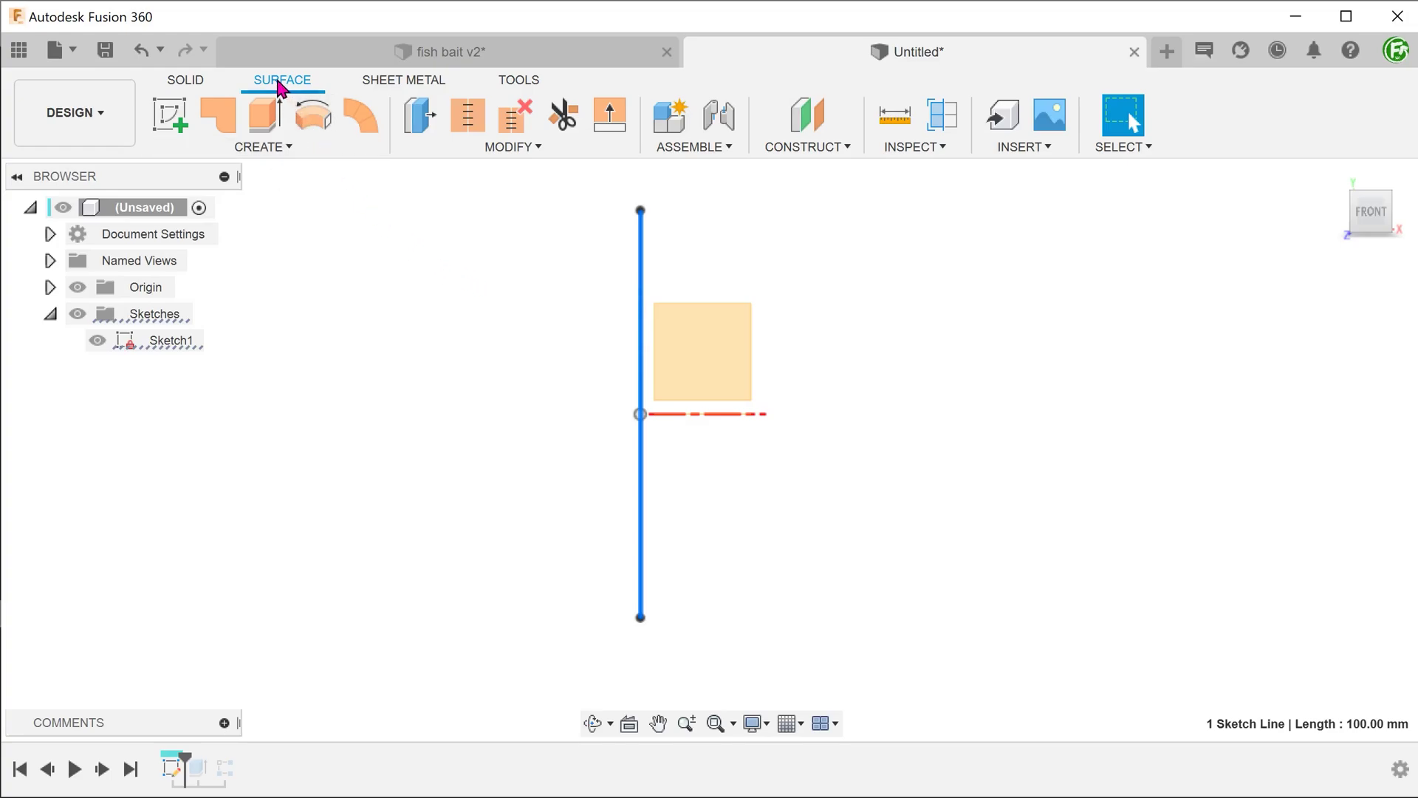
{"action": "left_click", "coordinate": [264, 114]}
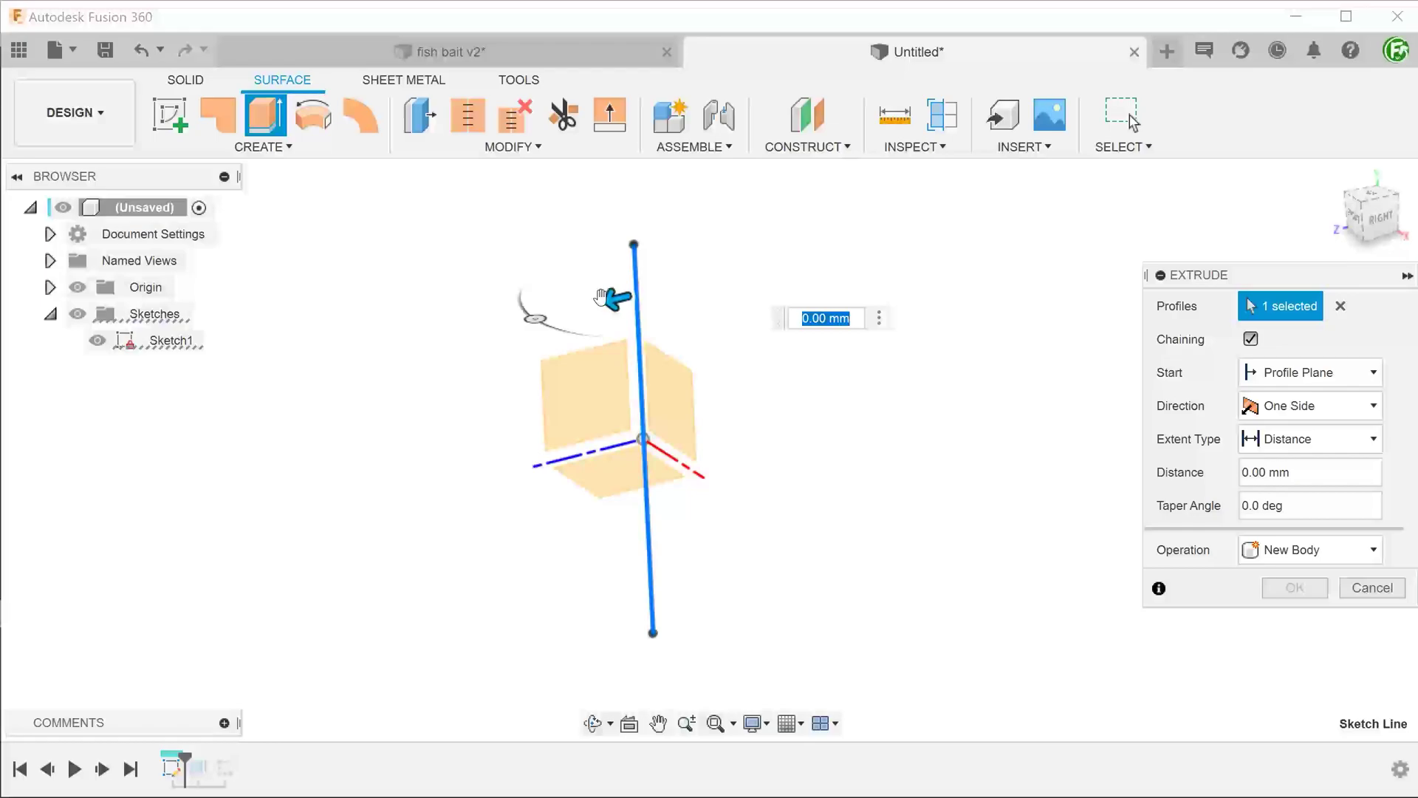
{"action": "left_click_drag", "start_coordinate": [611, 302], "coordinate": [507, 318]}
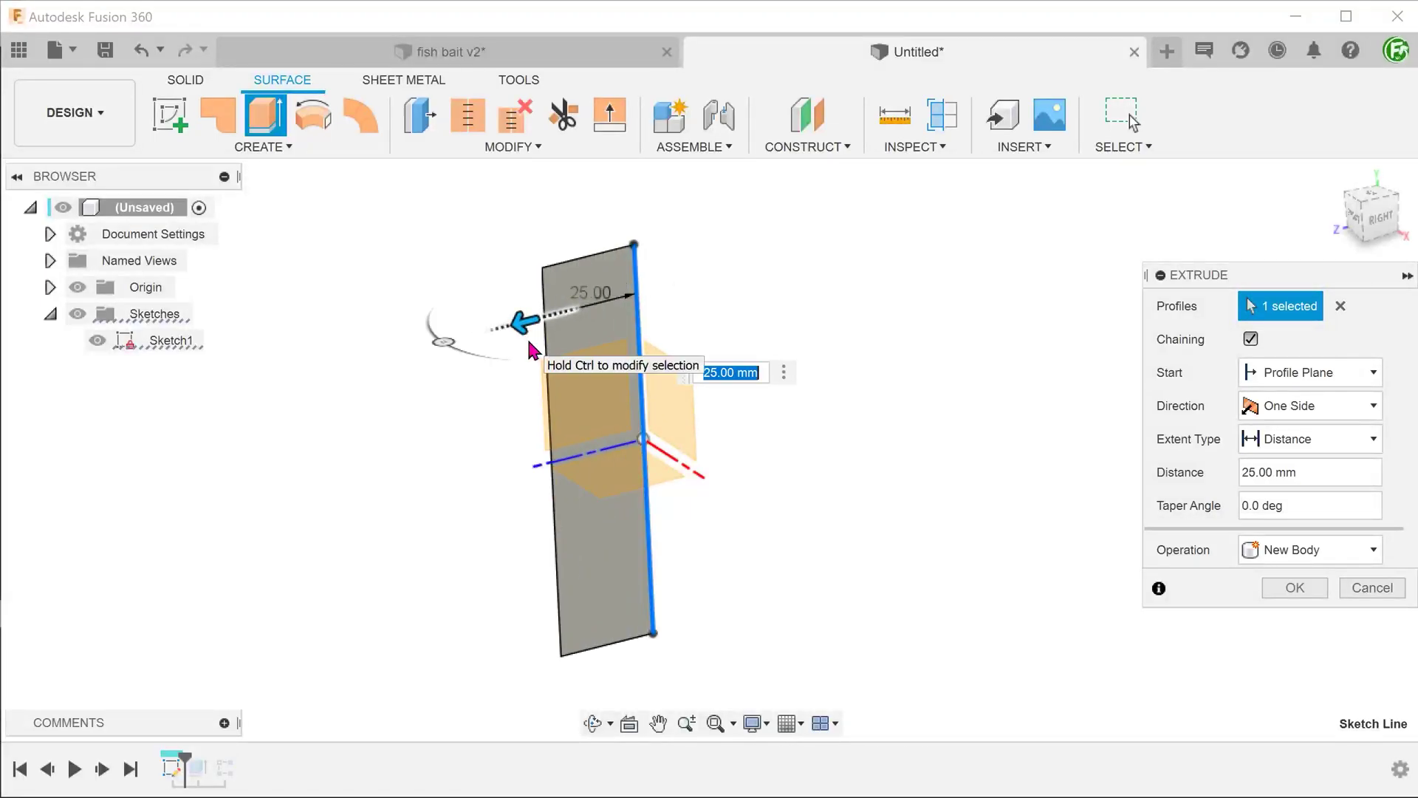
{"action": "left_click", "coordinate": [1263, 410]}
{"action": "left_click", "coordinate": [1294, 479]}
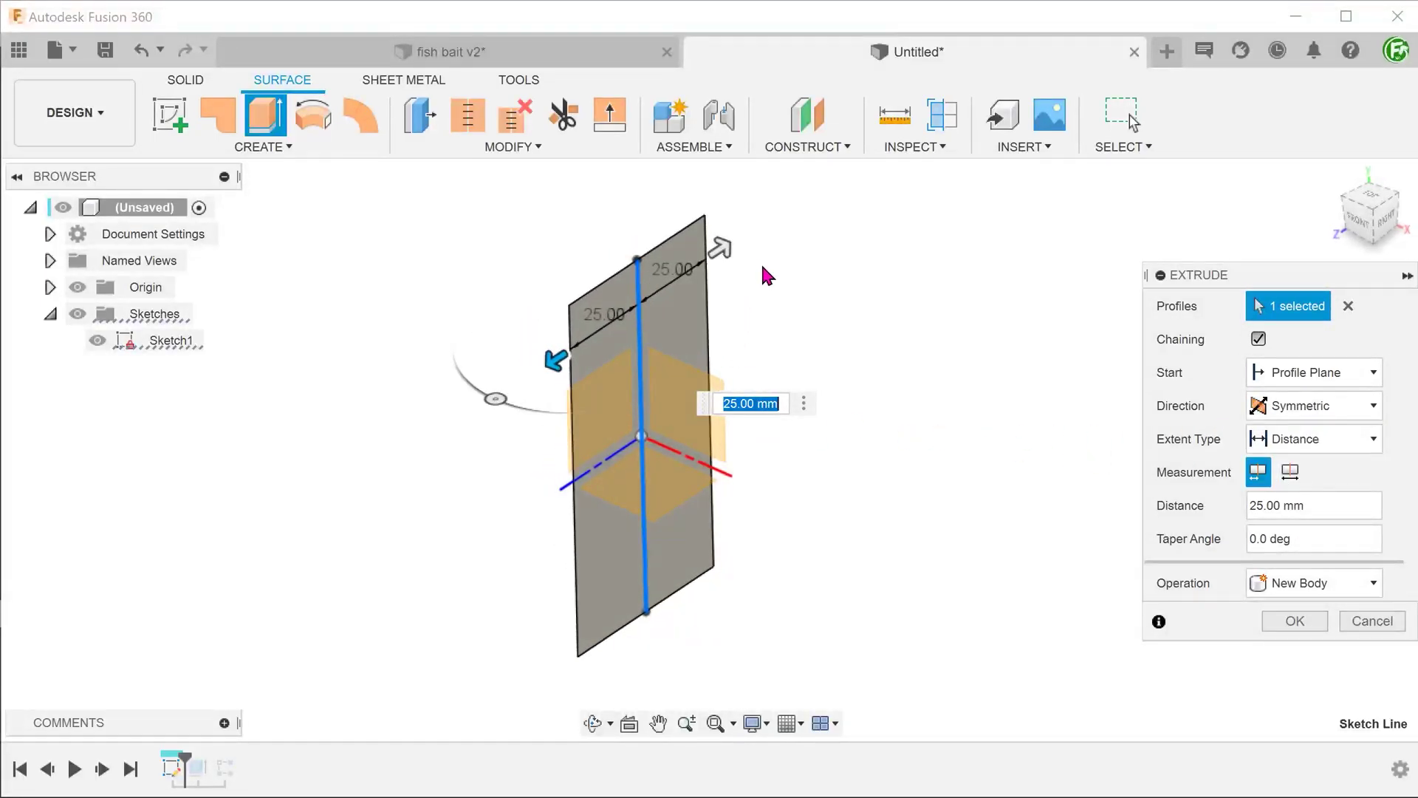
{"action": "left_click", "coordinate": [1291, 621]}
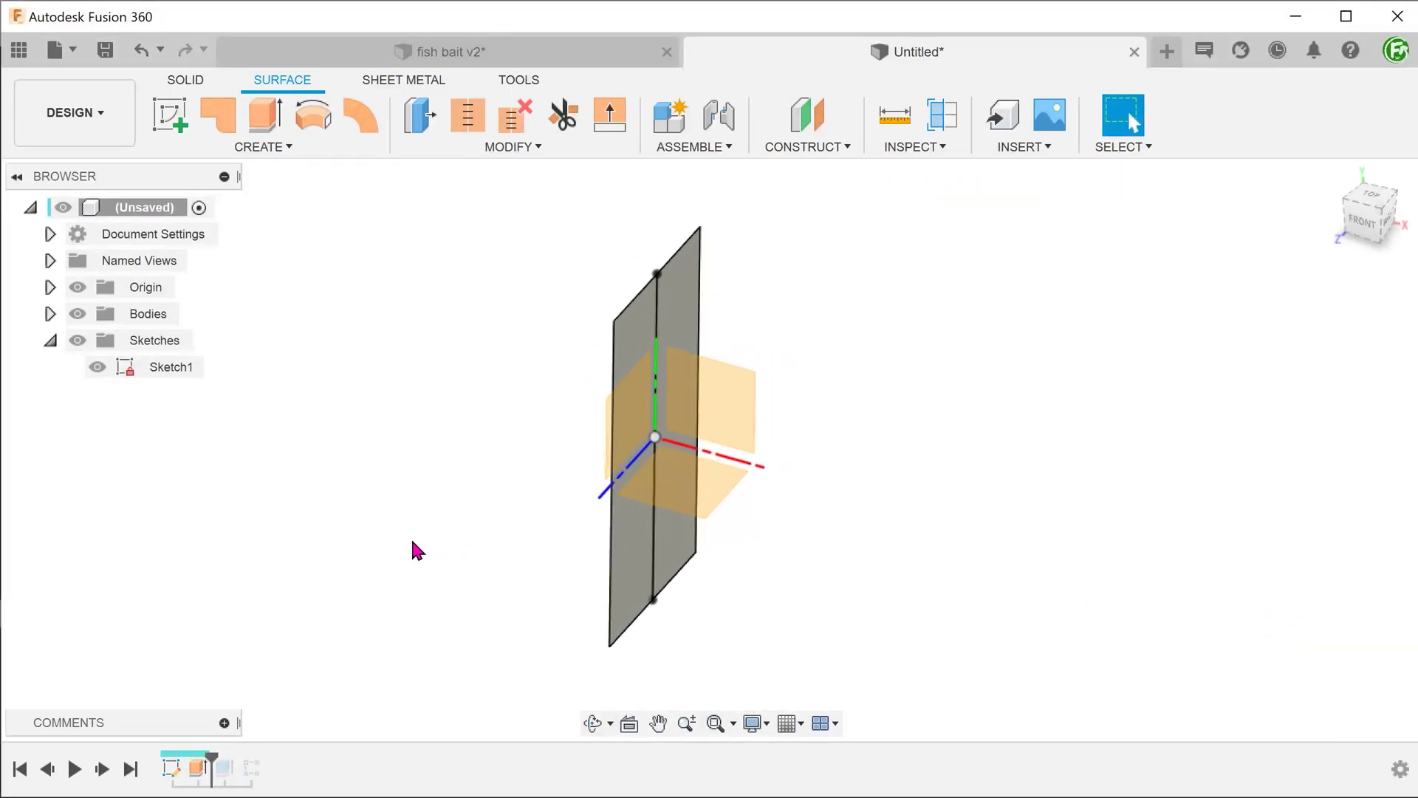
- Thicken the surface by 3 mm symmetrically on both sides
{"action": "left_click", "coordinate": [77, 287]}
{"action": "left_click", "coordinate": [238, 148]}
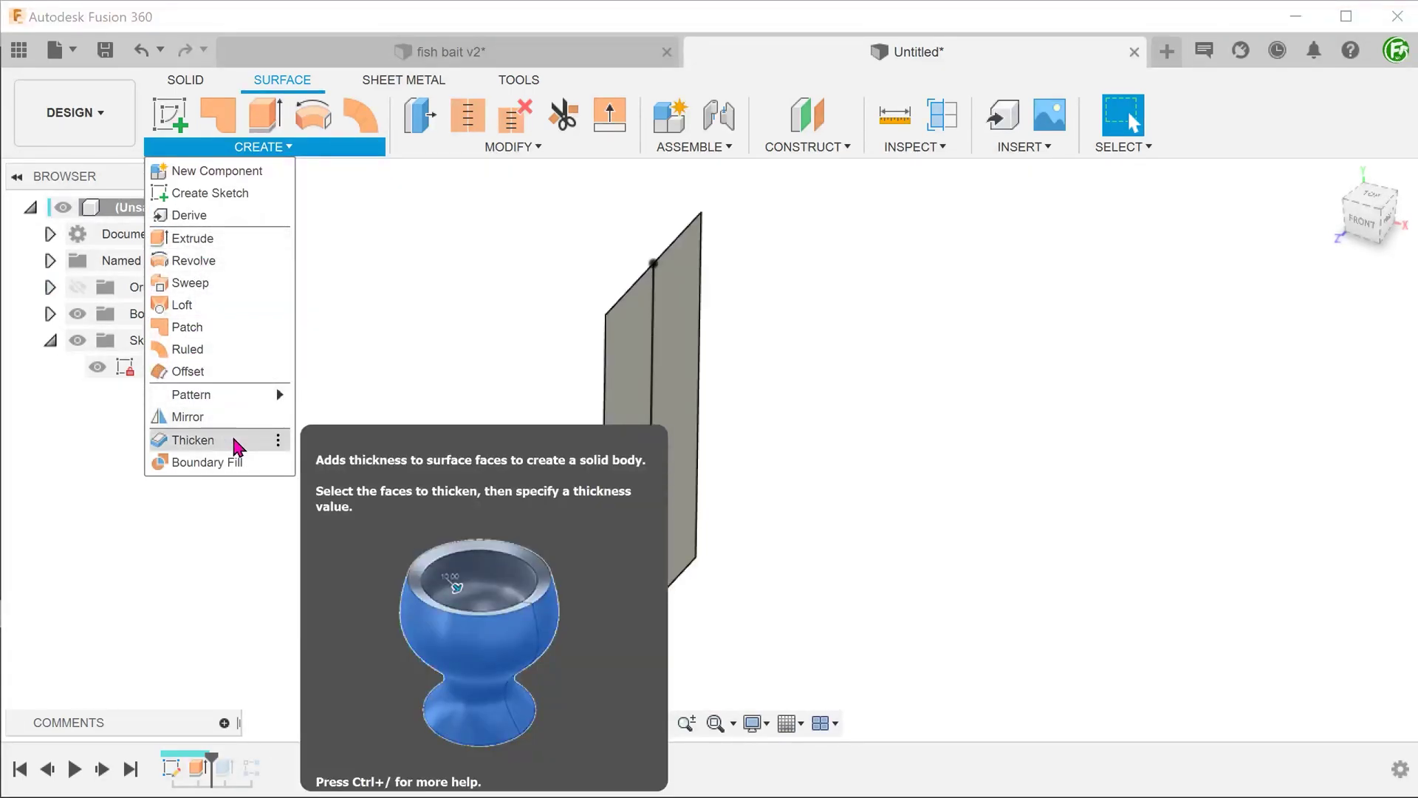
{"action": "left_click", "coordinate": [235, 439]}
{"action": "left_click", "coordinate": [617, 397]}
{"action": "middle_click_drag", "start_coordinate": [617, 397], "coordinate": [369, 439], "text": "shift"}
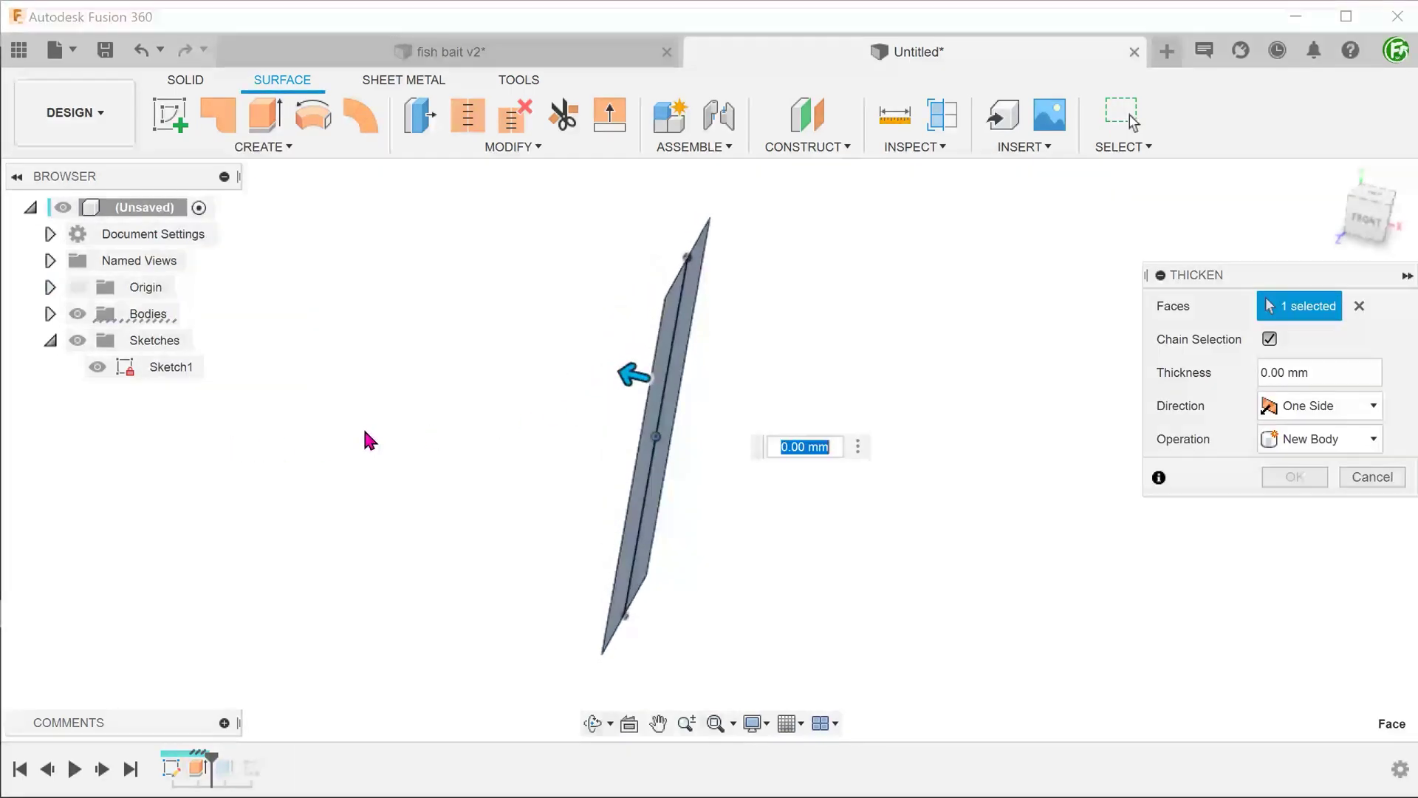
{"action": "type", "text": "3"}
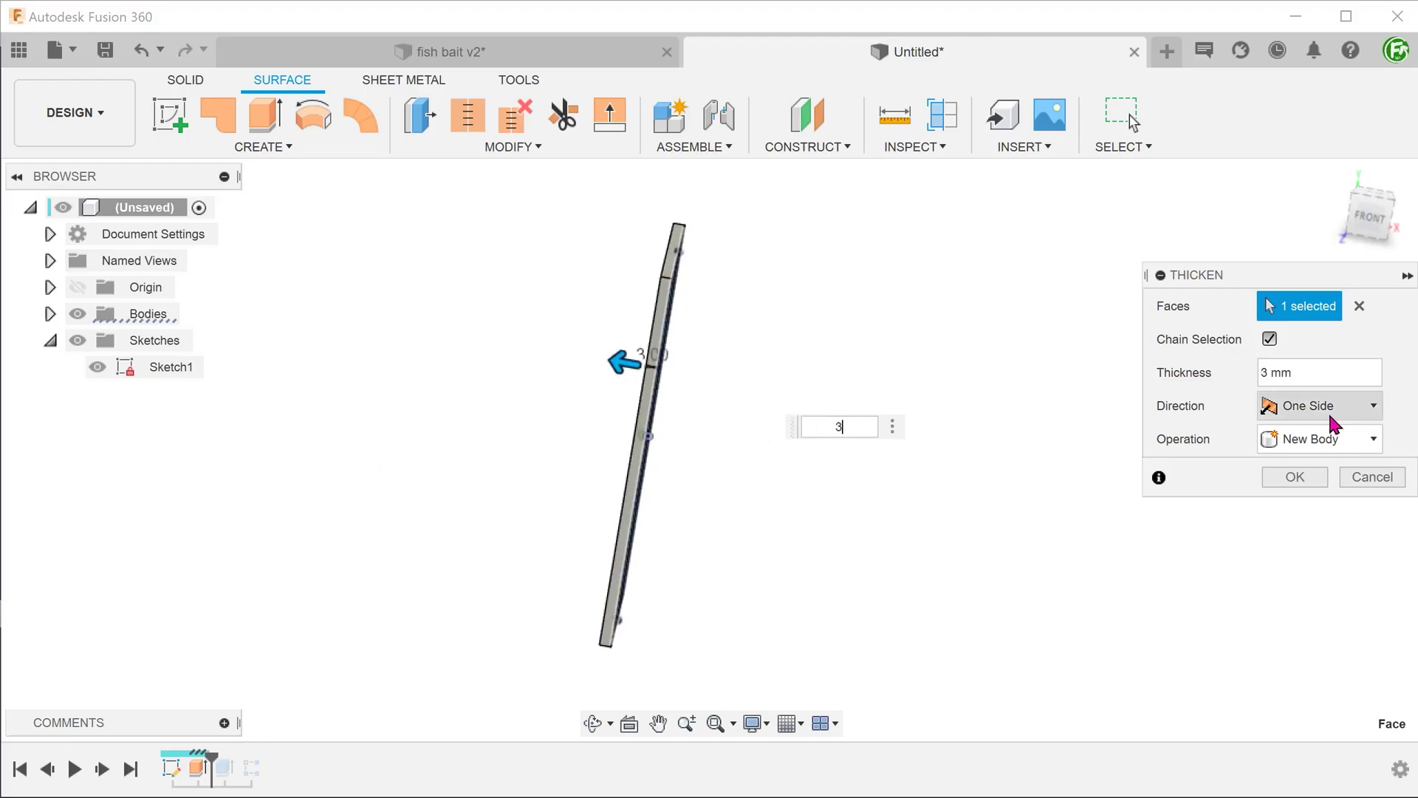
{"action": "left_click", "coordinate": [1330, 405]}
{"action": "left_click", "coordinate": [1307, 455]}
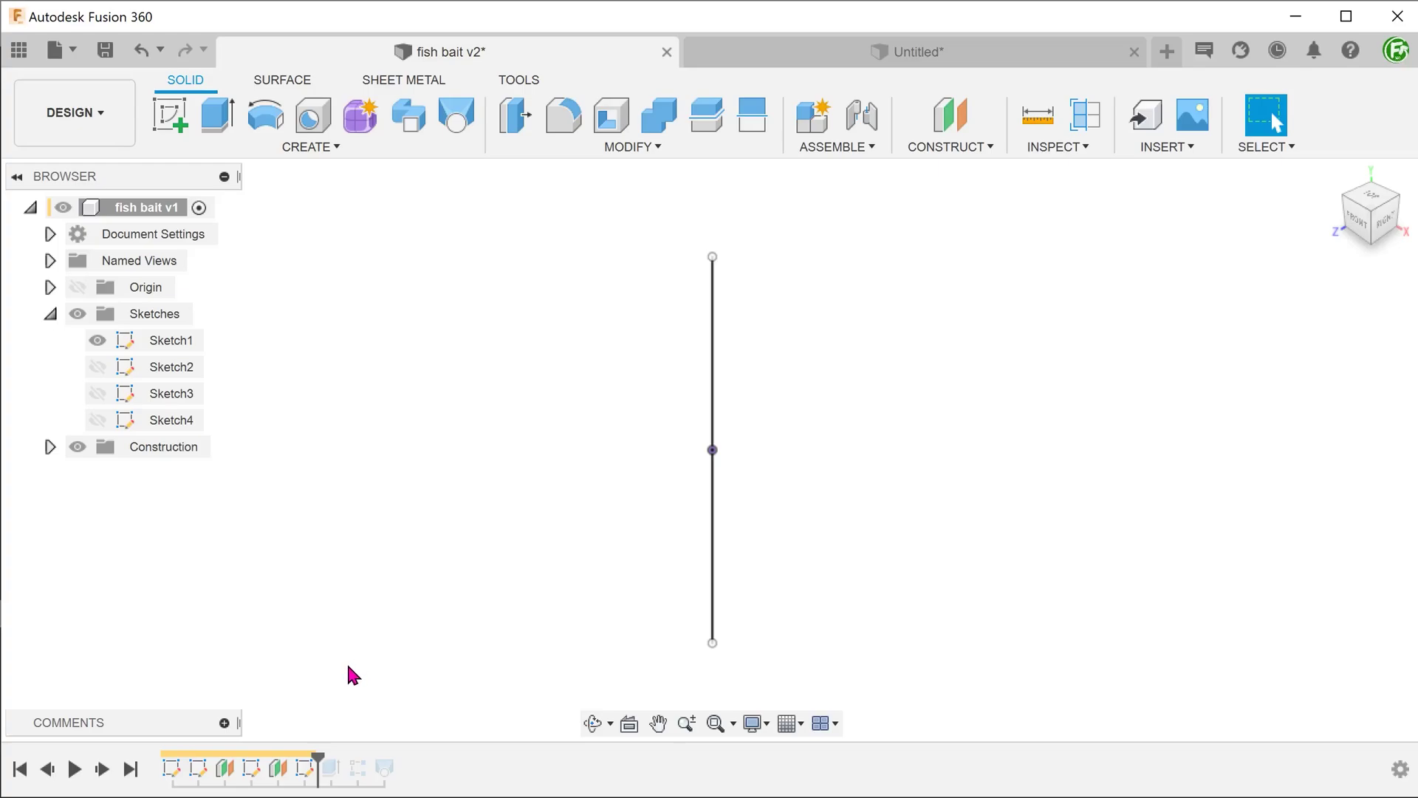
- Edit the plate extrude, then move the timeline just past R-Pattern1 to show the plates
{"action": "left_click_drag", "start_coordinate": [318, 760], "coordinate": [336, 761]}
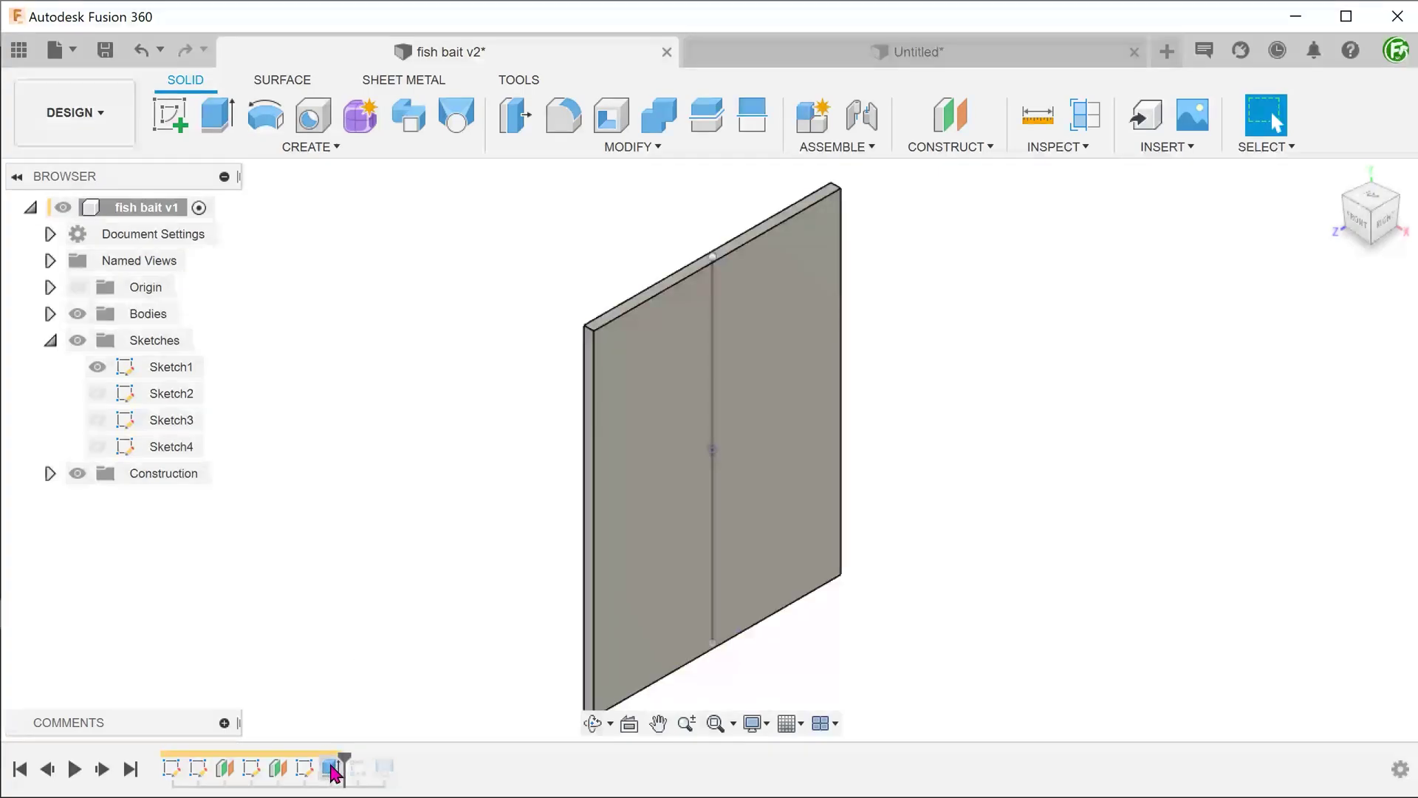
{"action": "right_click", "coordinate": [333, 770]}
{"action": "left_click", "coordinate": [377, 549]}
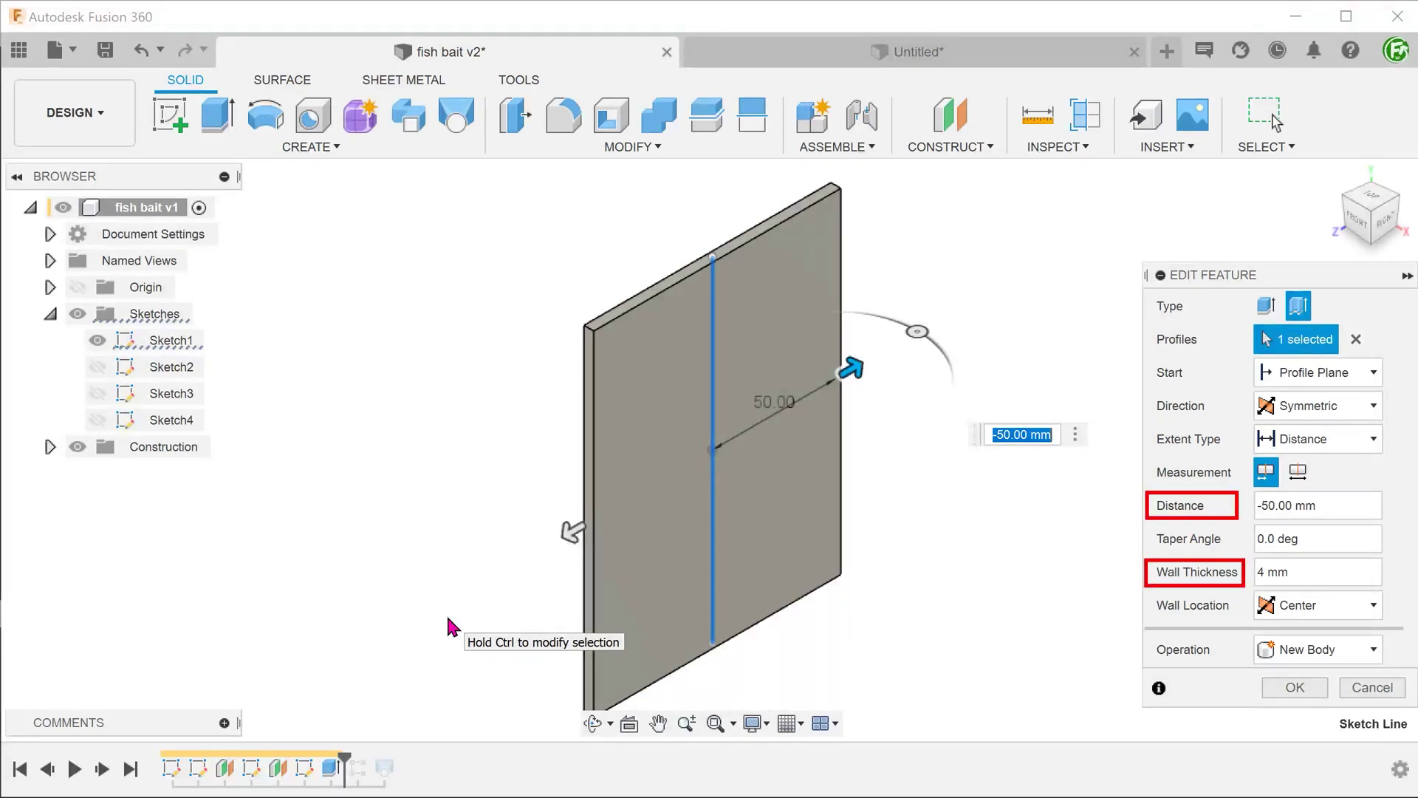
{"action": "left_click", "coordinate": [1293, 688]}
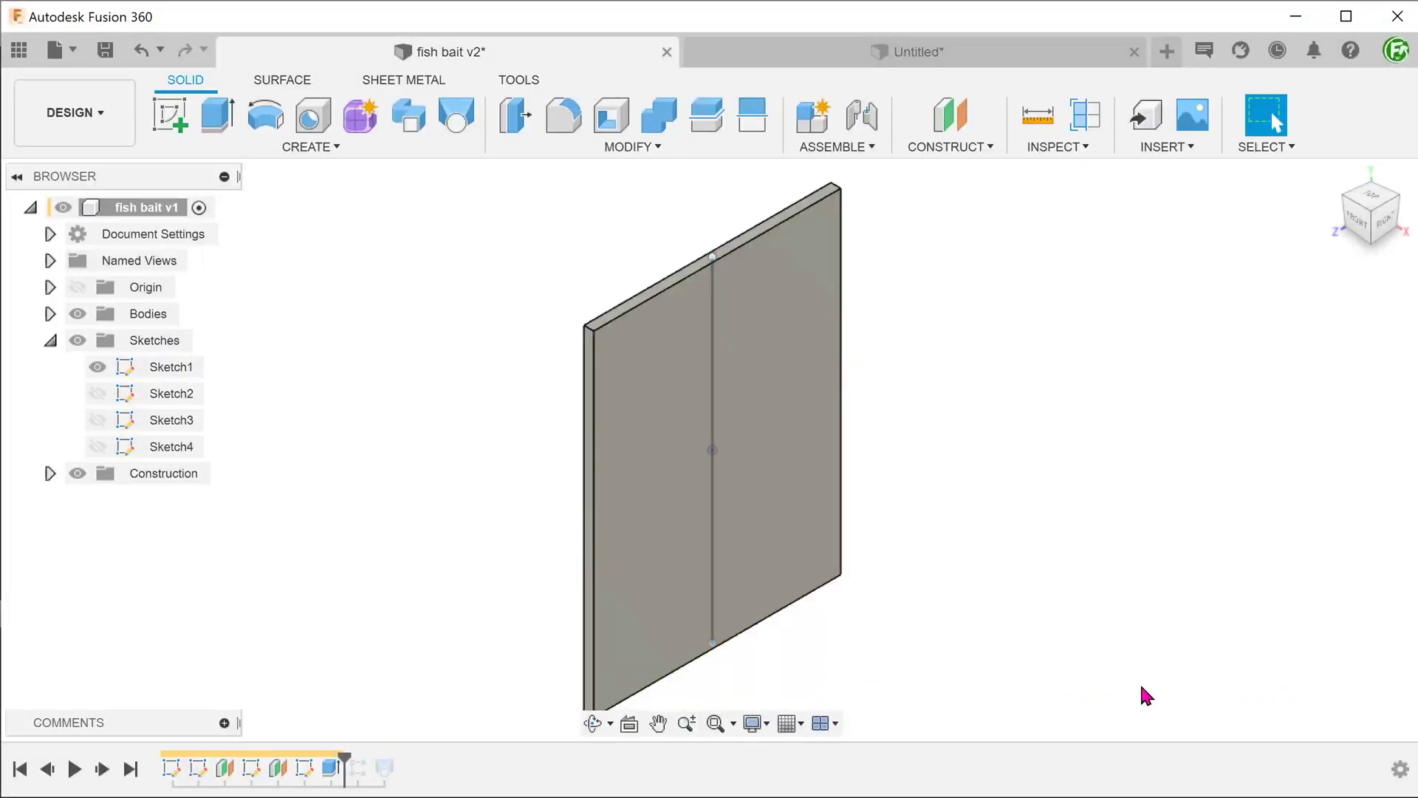
{"action": "left_click_drag", "start_coordinate": [344, 754], "coordinate": [372, 754]}
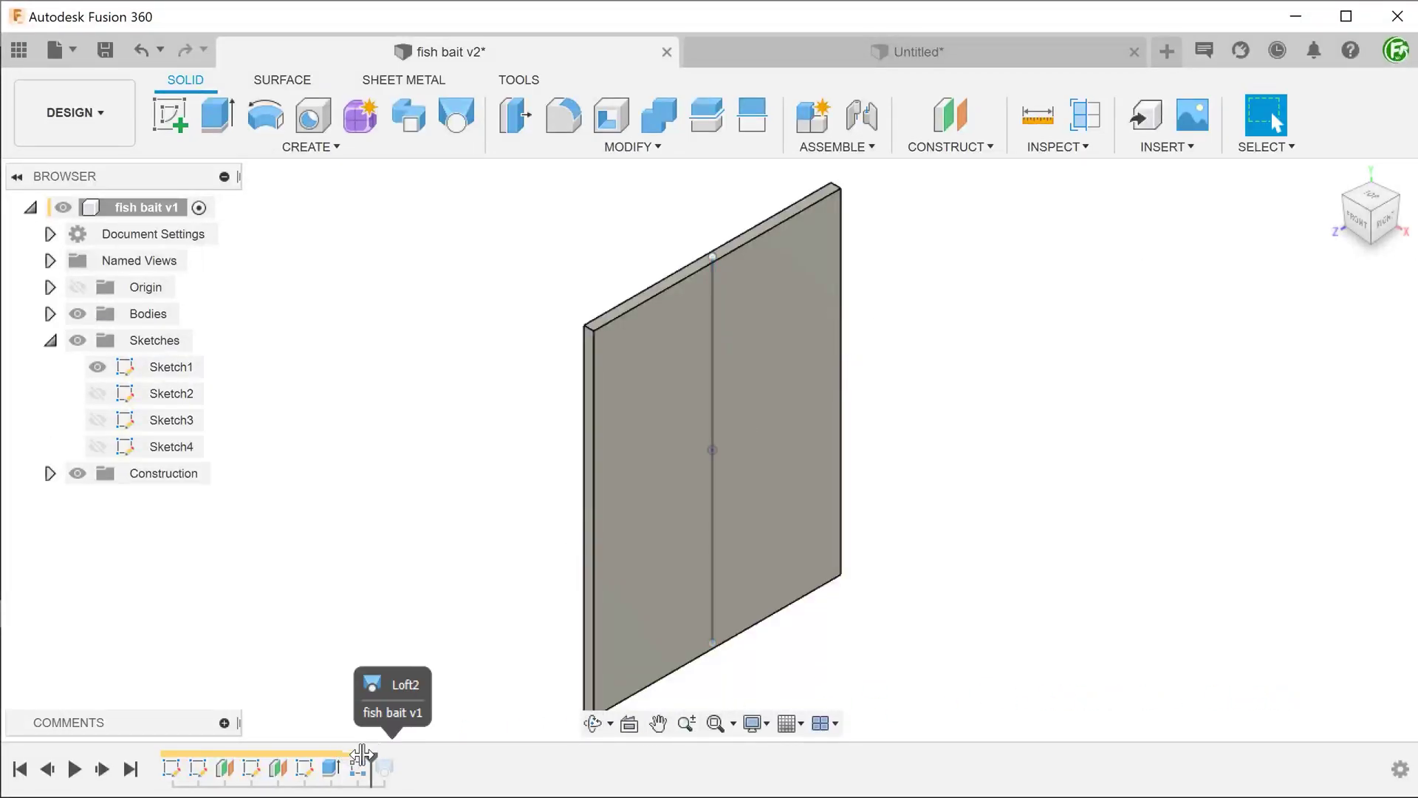
{"action": "key", "text": "F6"}
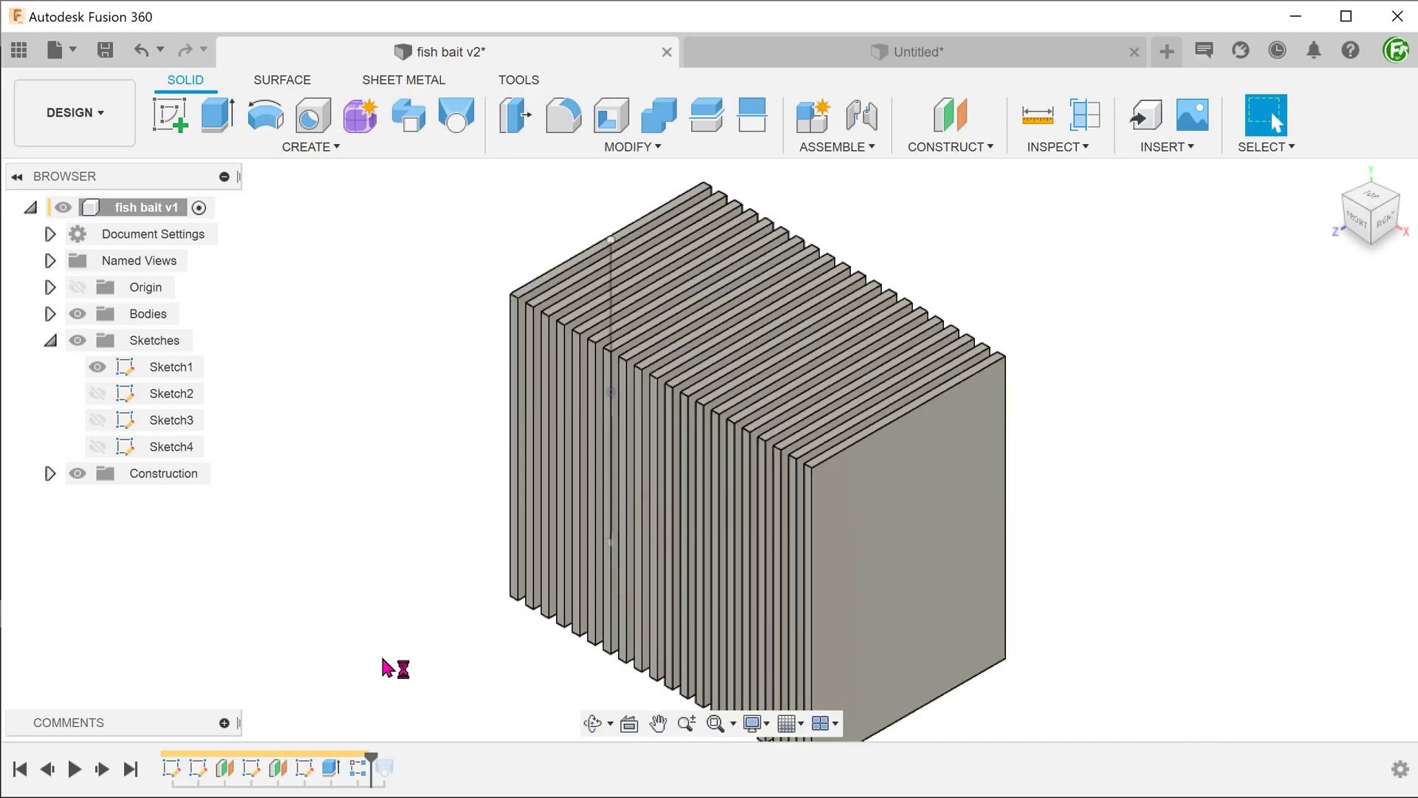
- Move the timeline to the end, edit Loft2 to check its Intersect operation, and orbit side-on
{"action": "left_click_drag", "start_coordinate": [373, 755], "coordinate": [386, 755]}
{"action": "right_click", "coordinate": [383, 767]}
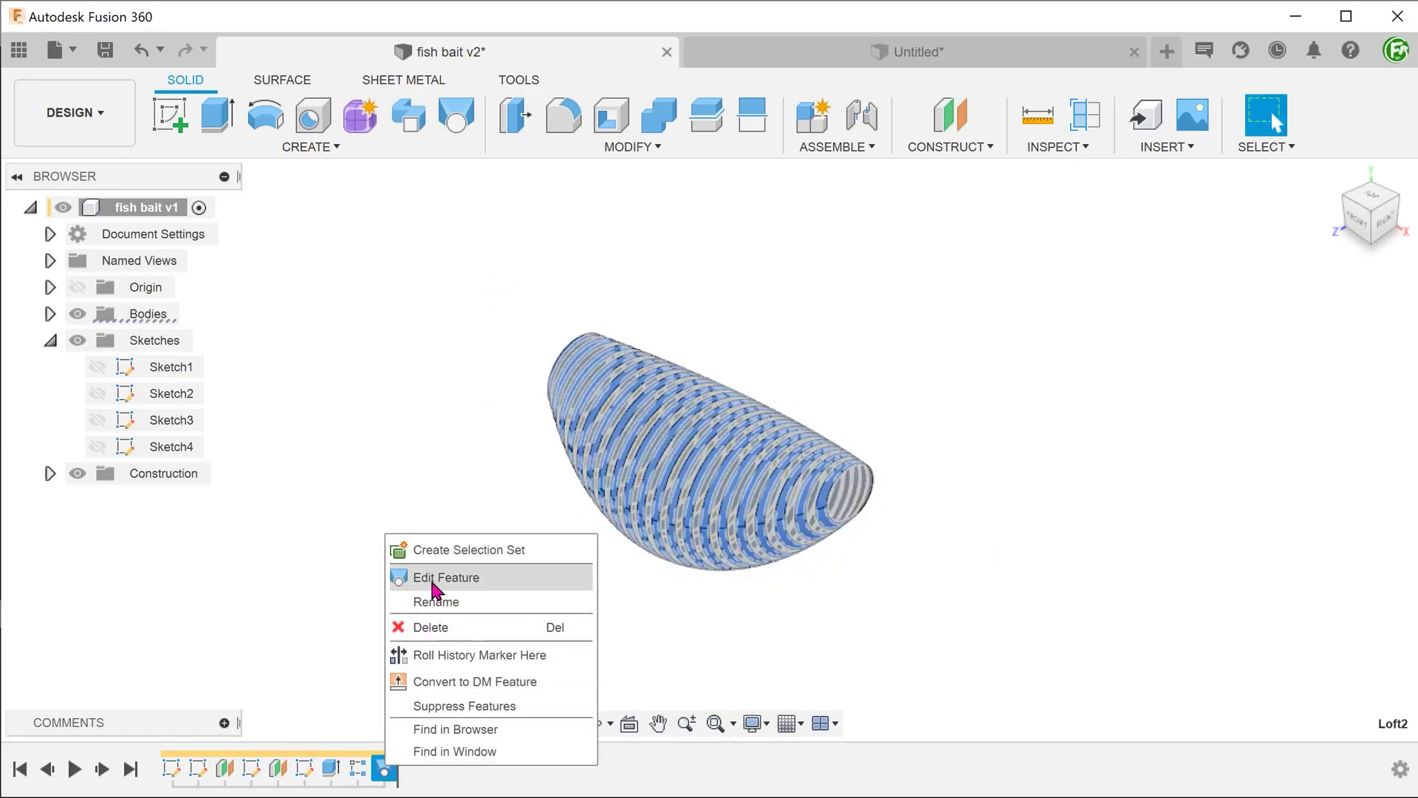
{"action": "left_click", "coordinate": [399, 577]}
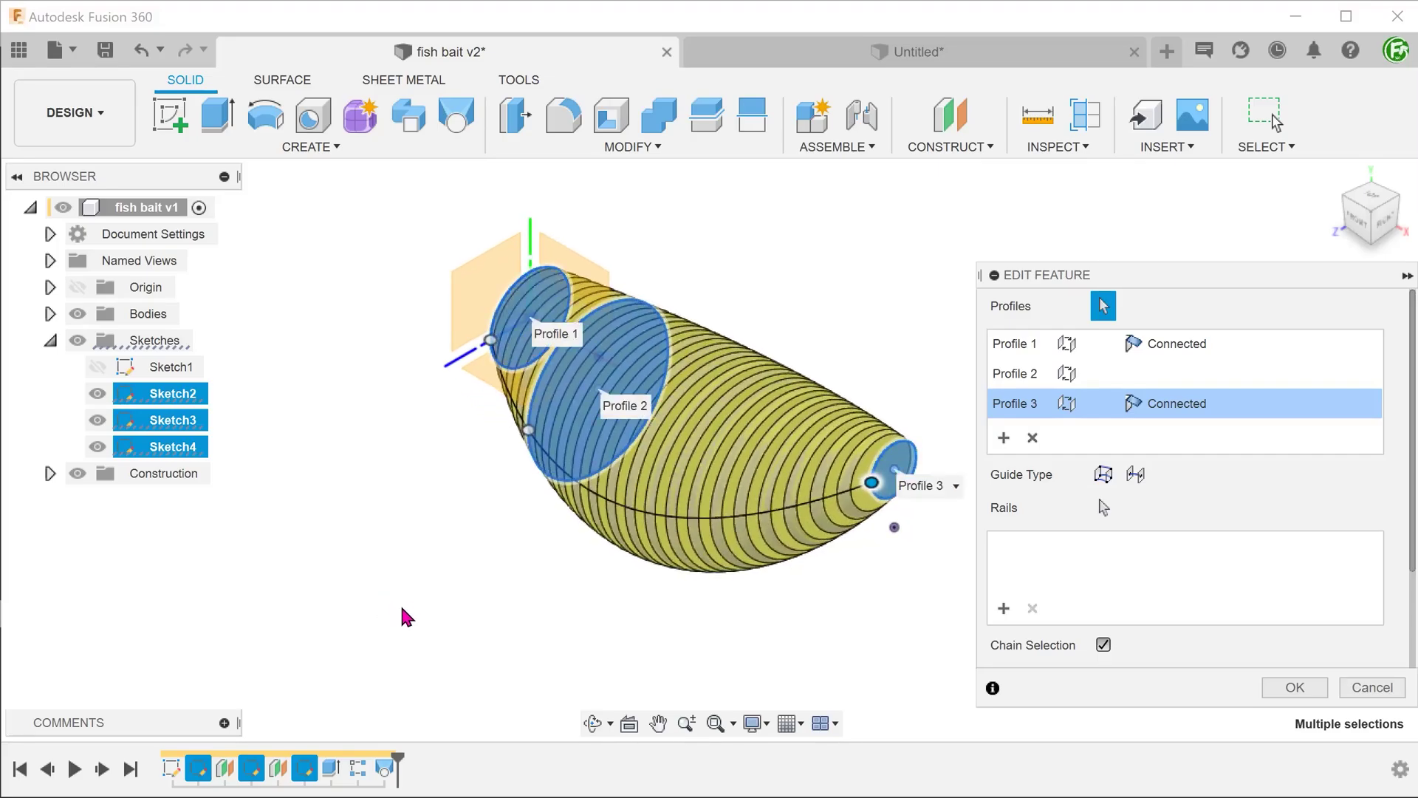
{"action": "scroll", "coordinate": [1405, 582], "scroll_direction": "down", "scroll_amount": 3}
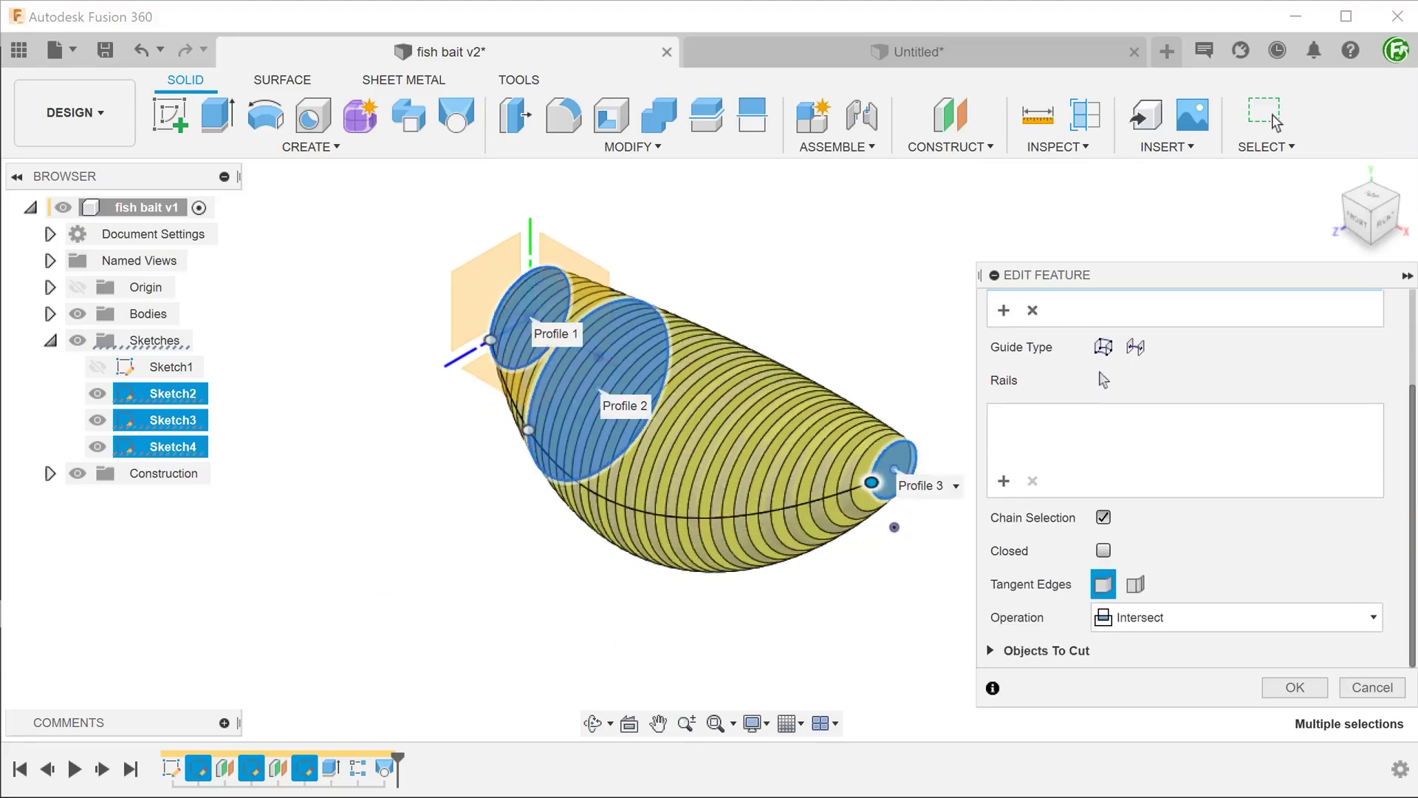
{"action": "middle_click_drag", "start_coordinate": [417, 595], "coordinate": [345, 629], "text": "shift"}
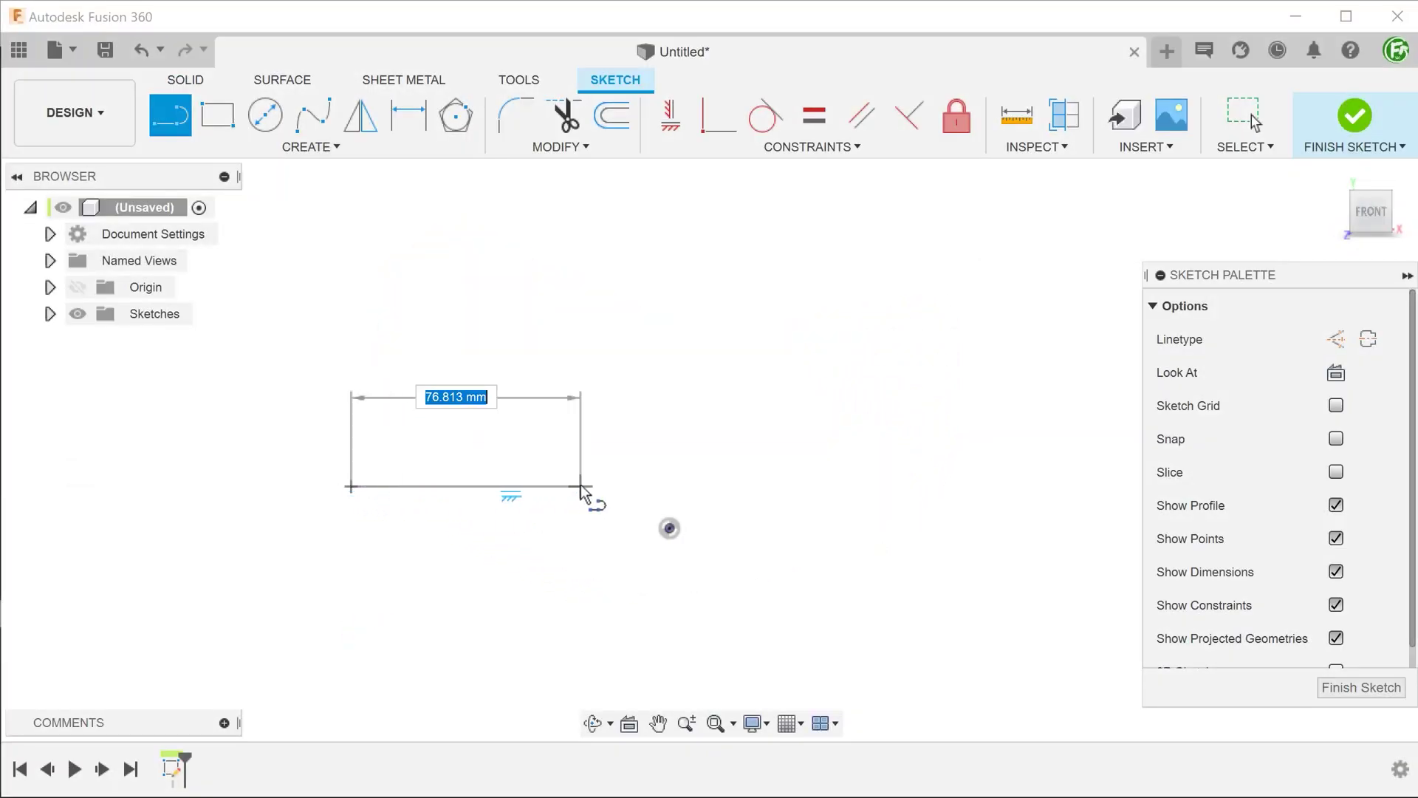
- Complete the three-segment Z-shaped line chain, ending at the right
{"action": "left_click", "coordinate": [580, 485]}
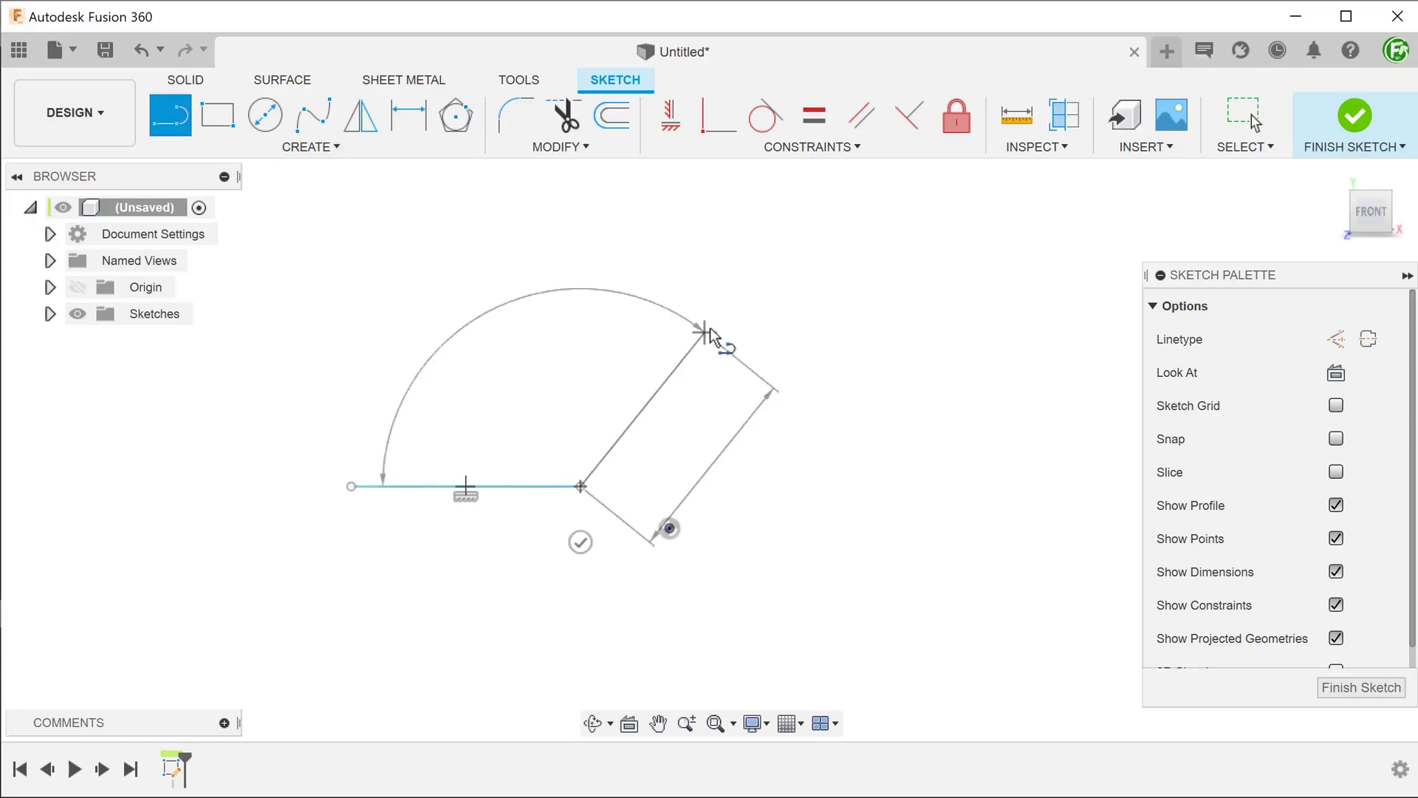
{"action": "left_click", "coordinate": [728, 310]}
{"action": "double_click", "coordinate": [955, 310]}
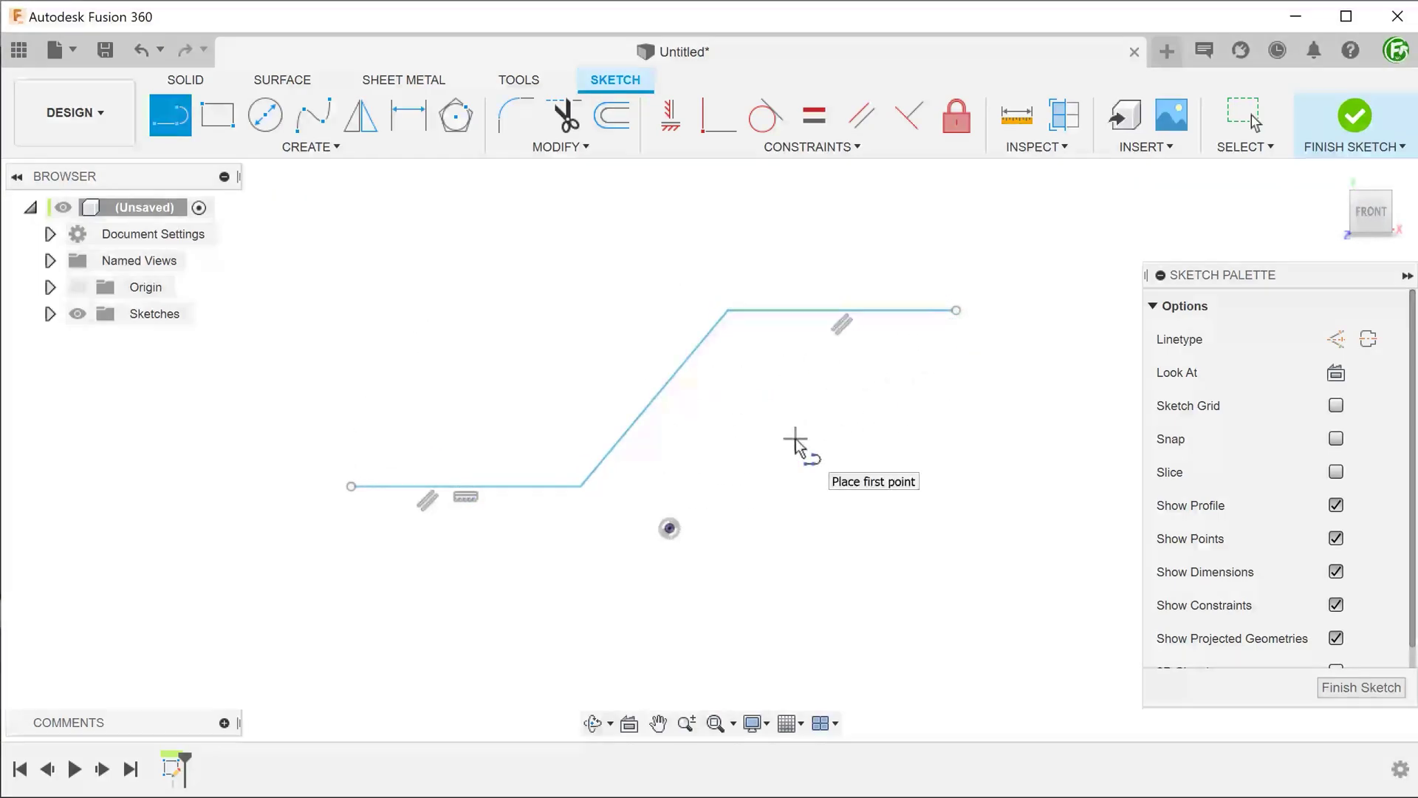
- Round both bends with 20 mm fillets and finish the sketch
{"action": "left_click", "coordinate": [498, 129]}
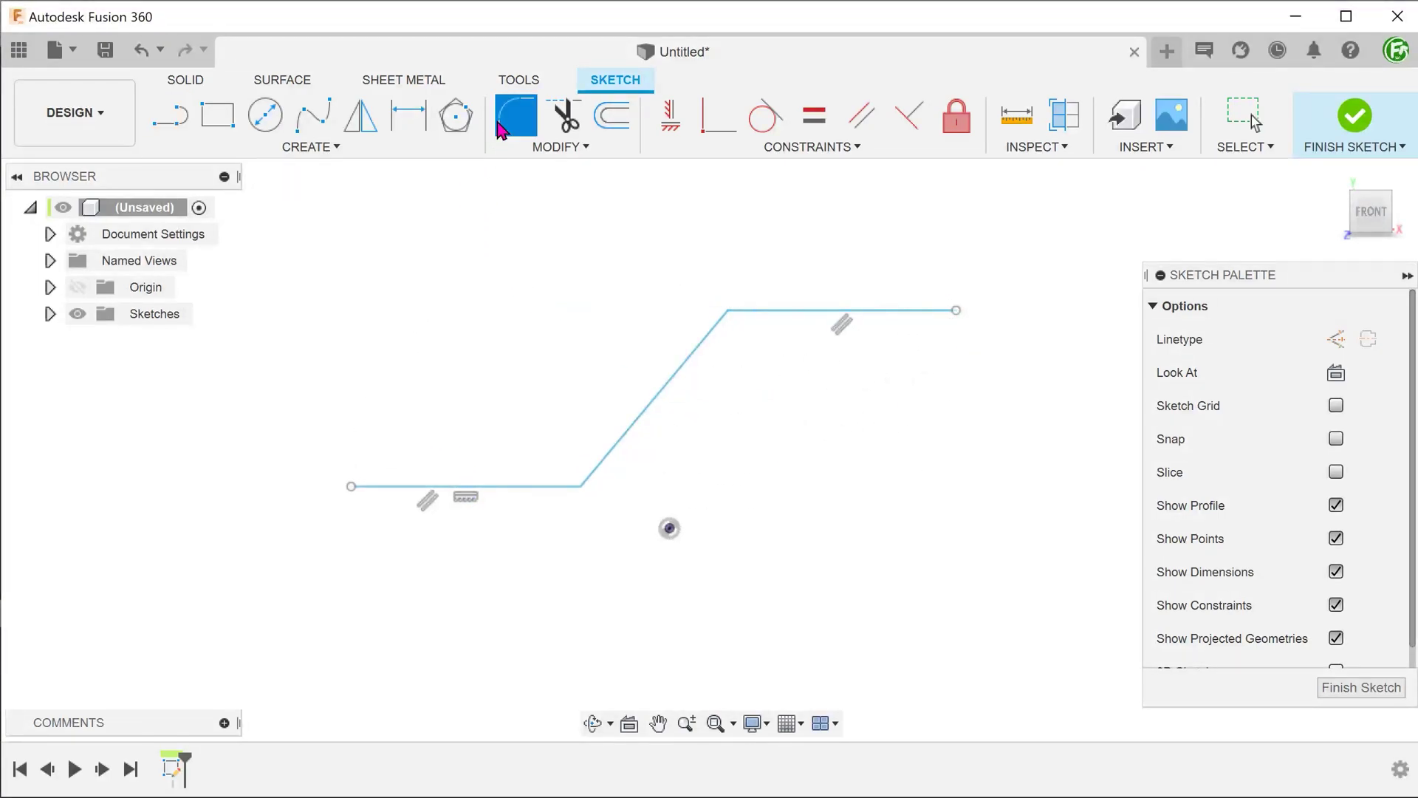
{"action": "left_click", "coordinate": [583, 487]}
{"action": "left_click", "coordinate": [728, 312]}
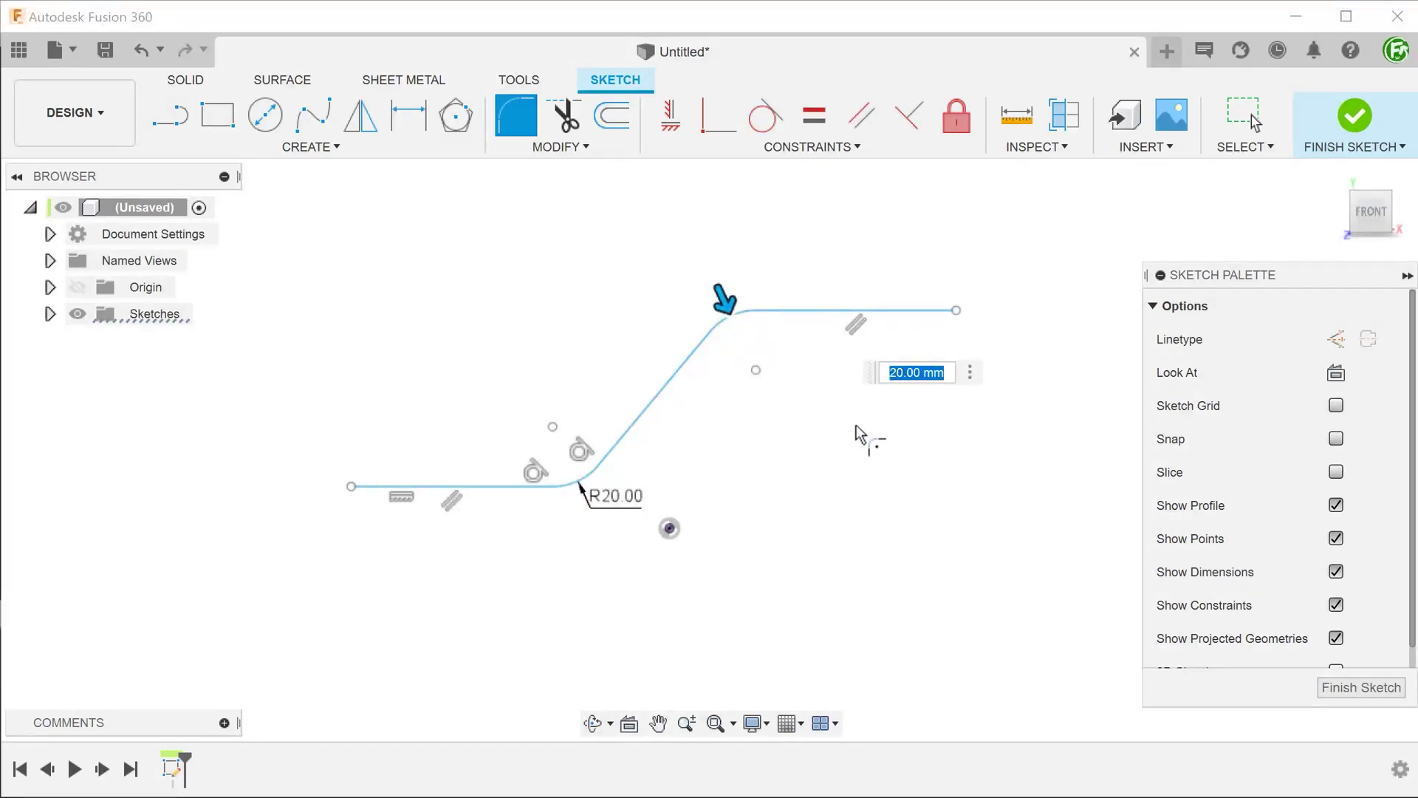
{"action": "left_click", "coordinate": [1330, 688]}
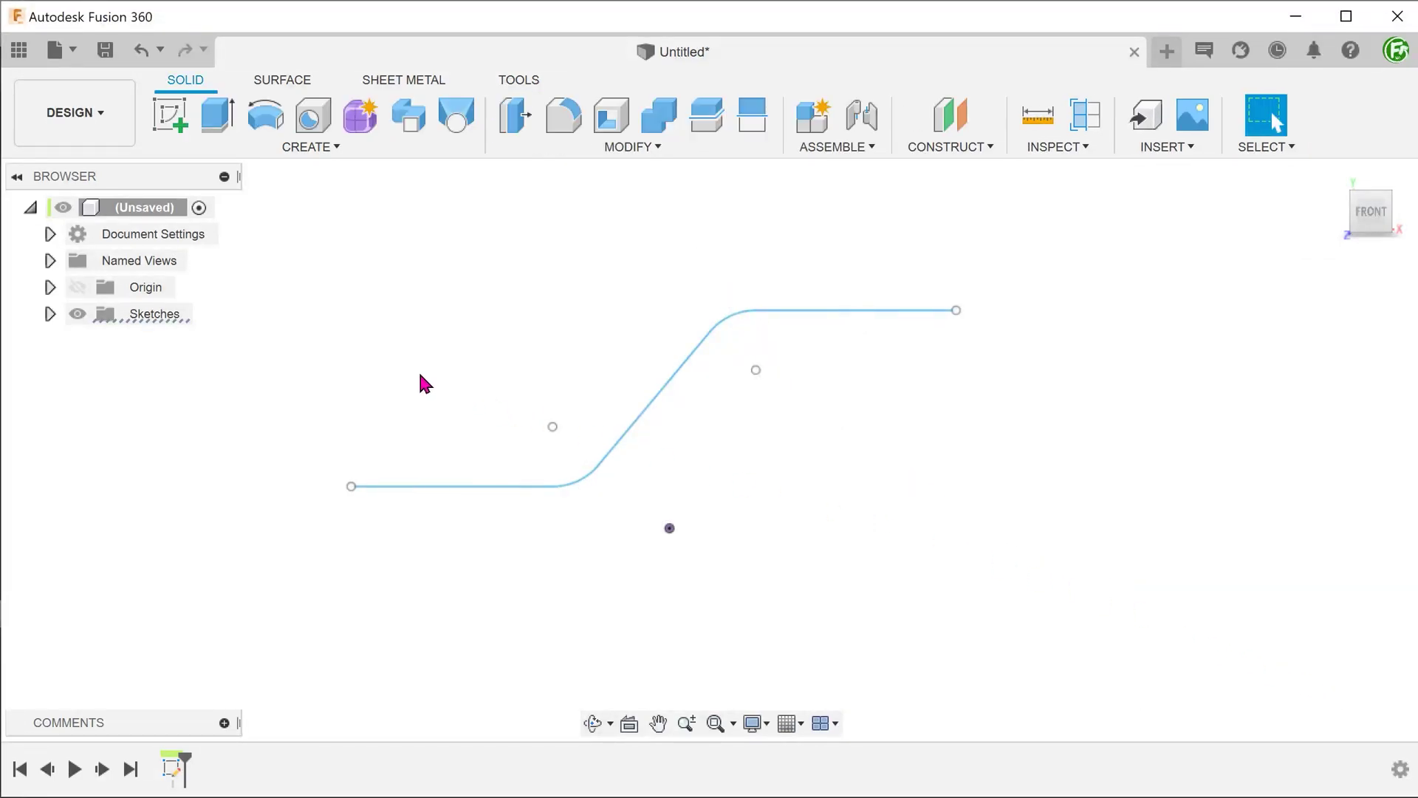
- Thin-extrude the curved line 30 mm with a 5 mm wall centred on the curve
{"action": "key", "text": "e"}
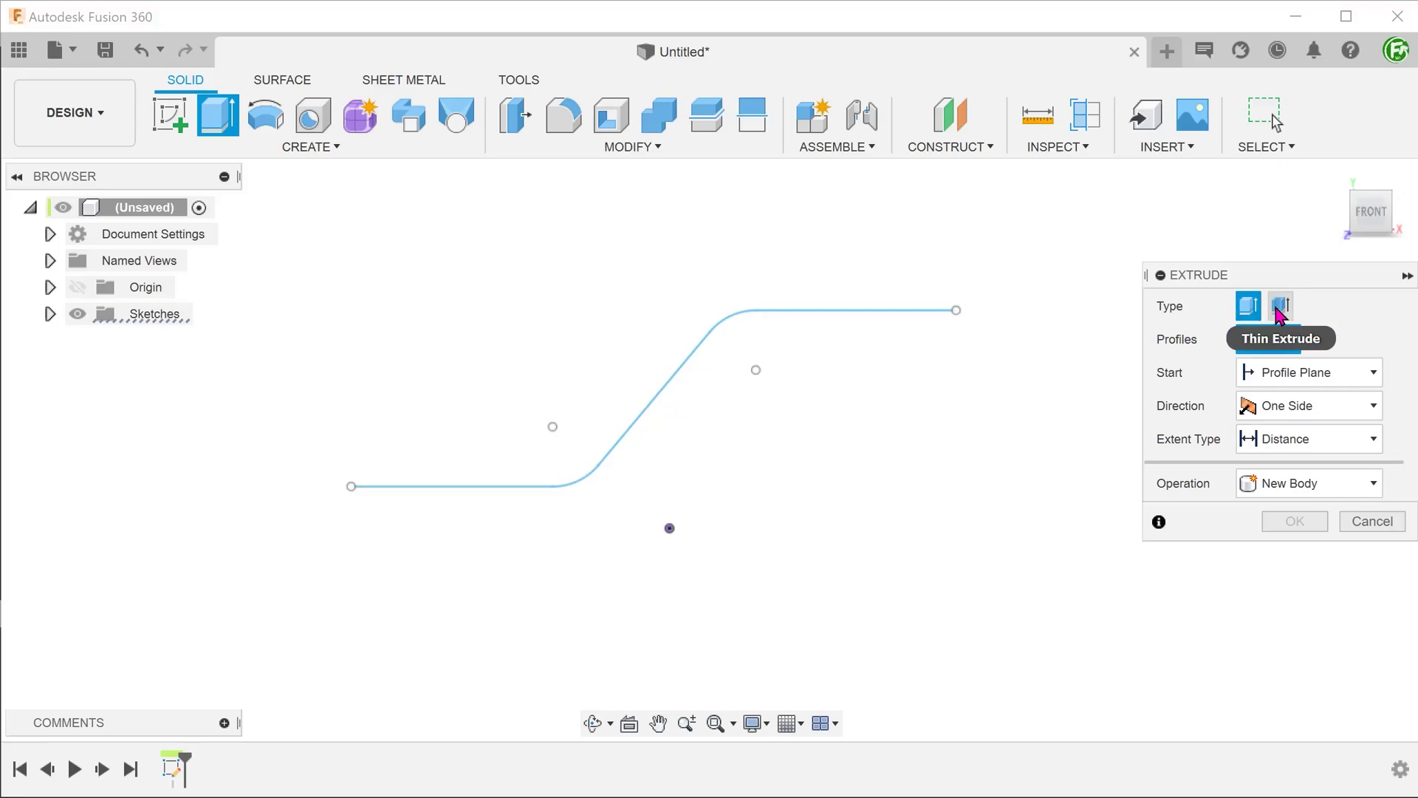
{"action": "left_click", "coordinate": [1280, 313]}
{"action": "left_click", "coordinate": [880, 317]}
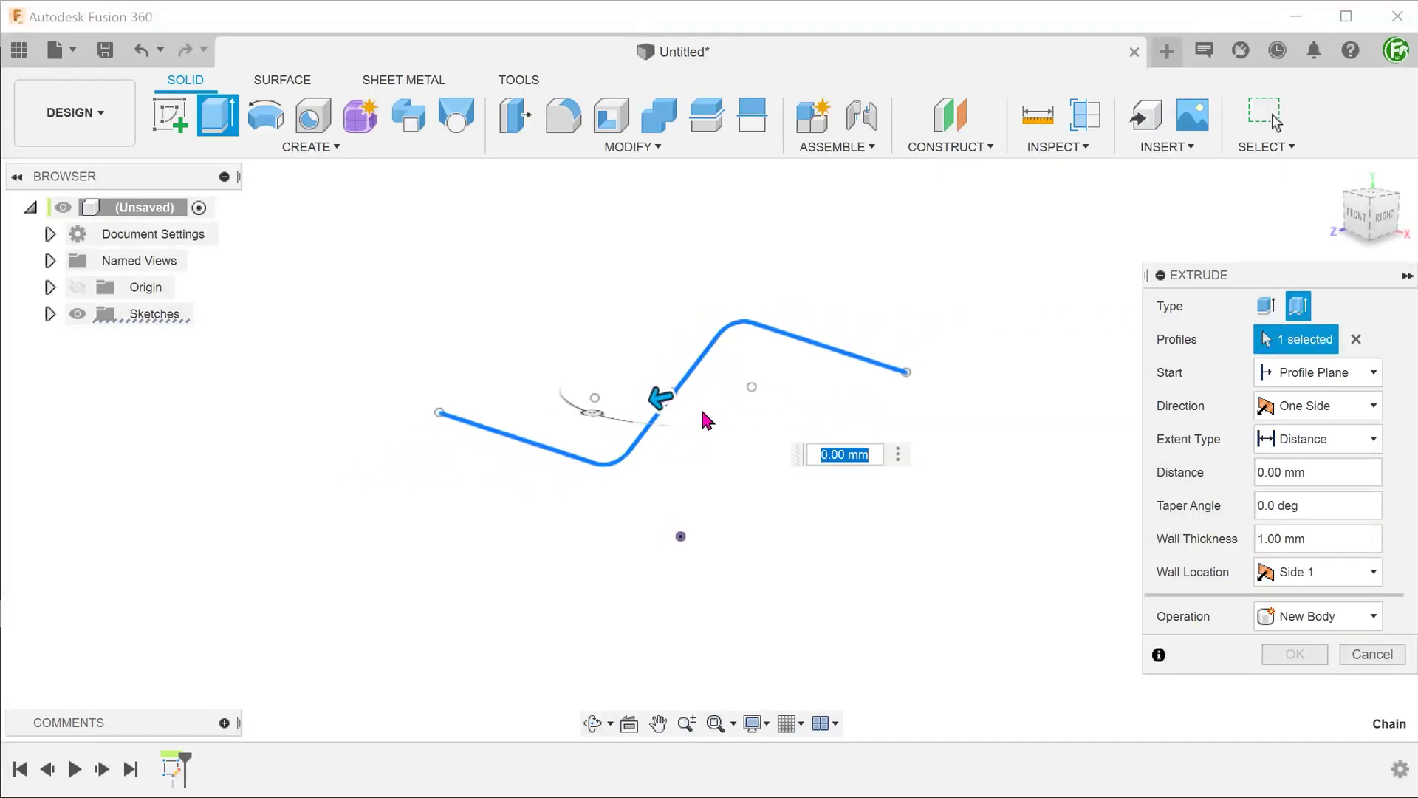
{"action": "left_click_drag", "start_coordinate": [654, 402], "coordinate": [588, 413]}
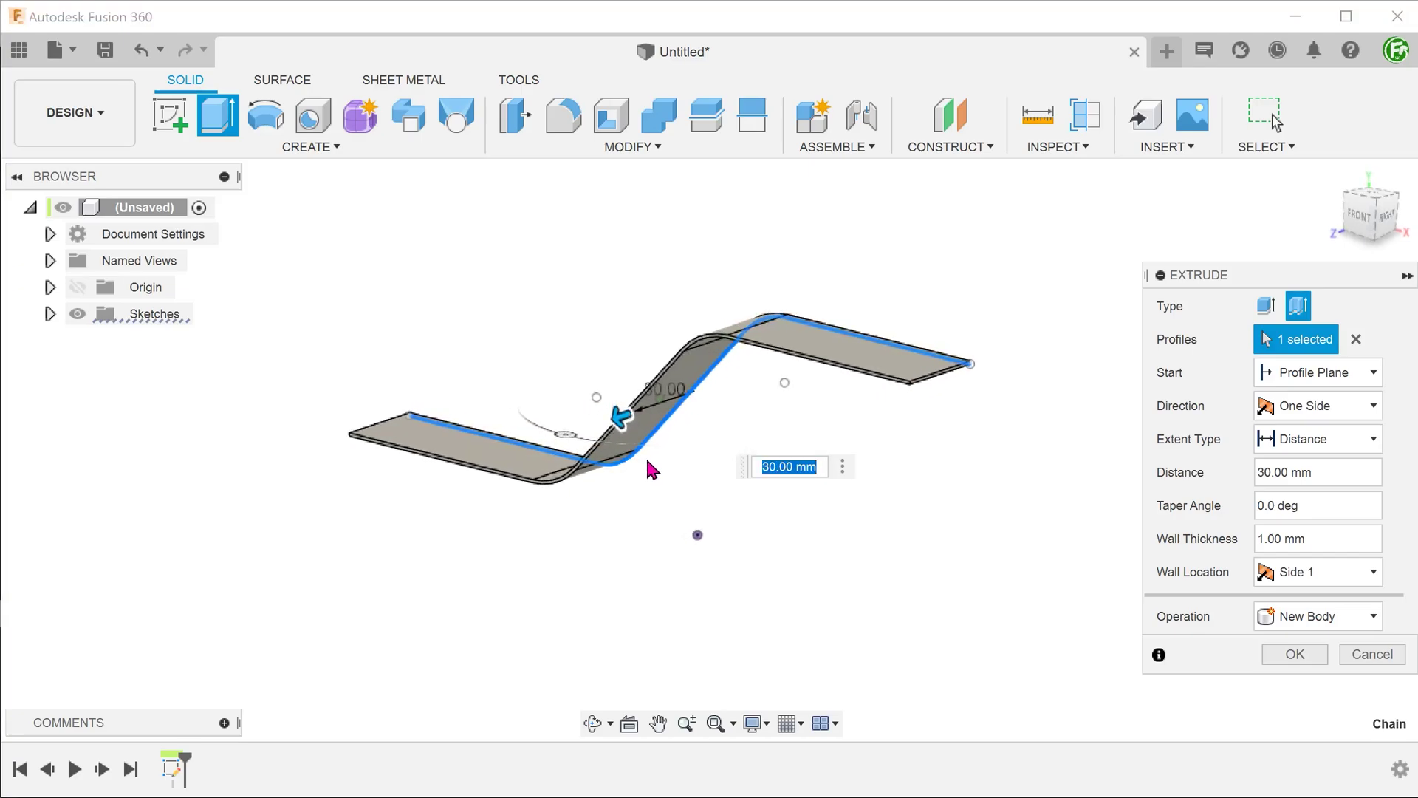
{"action": "left_click", "coordinate": [1325, 539]}
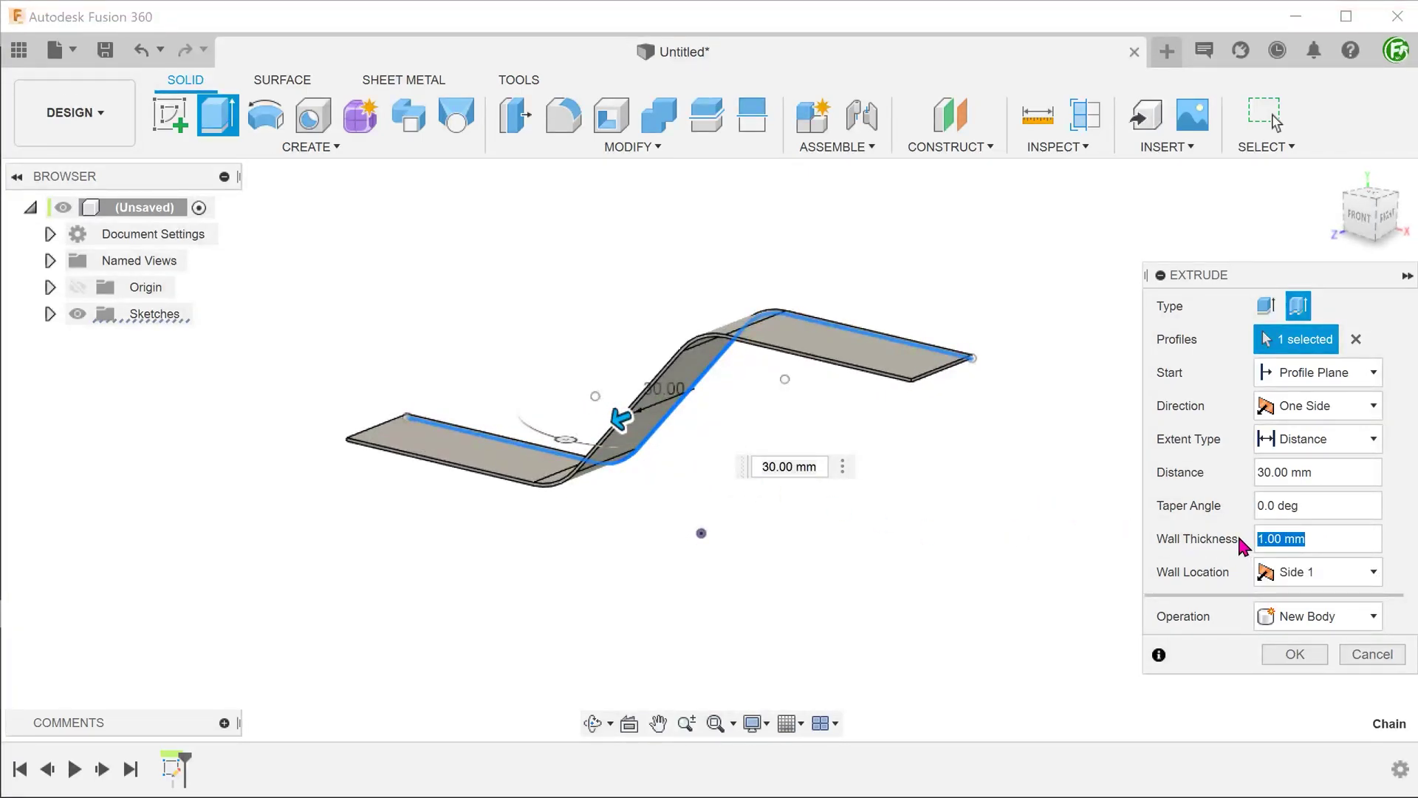
{"action": "type", "text": "5"}
{"action": "left_click", "coordinate": [1285, 572]}
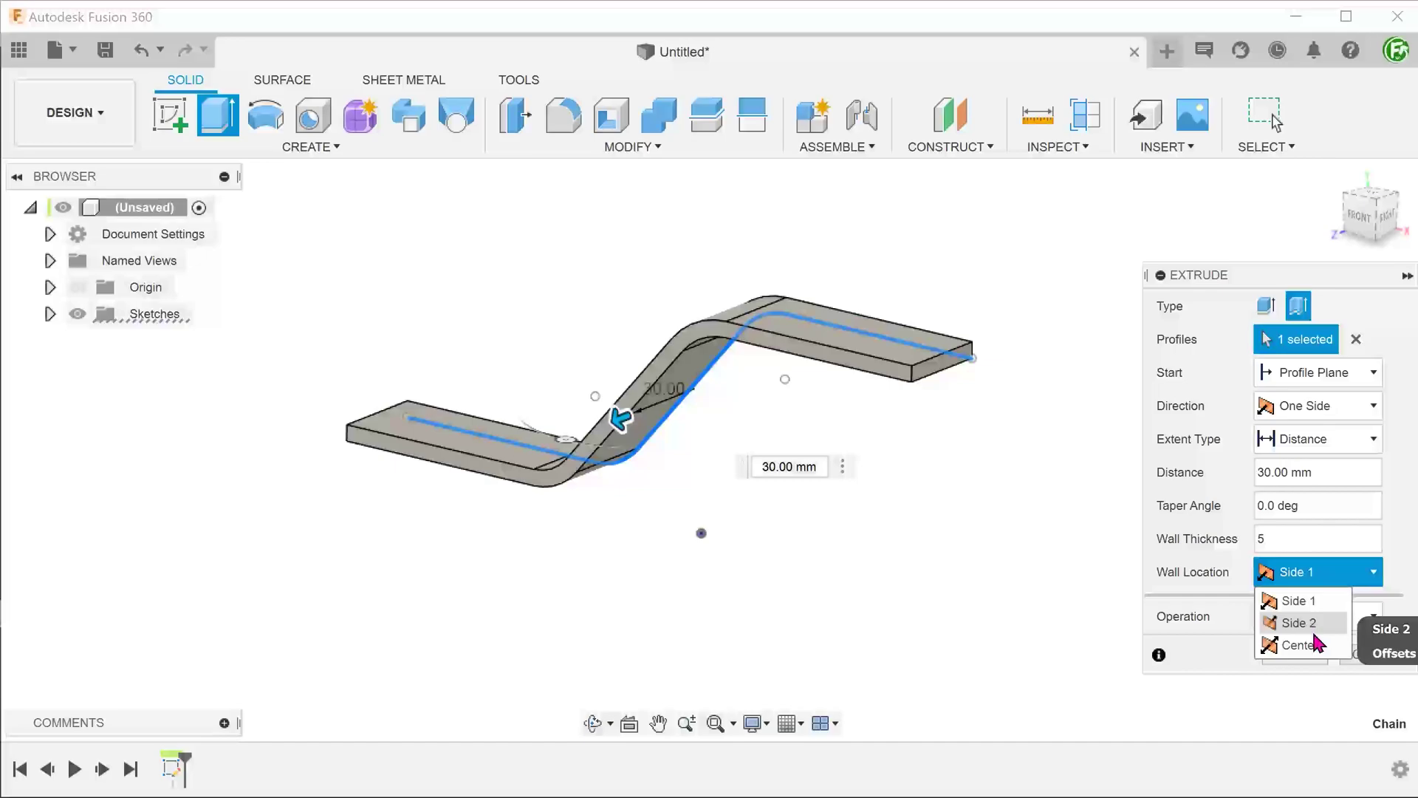
{"action": "left_click", "coordinate": [1312, 645]}
{"action": "mouse_move", "coordinate": [418, 428]}
{"action": "middle_mouse_down", "text": "shift"}
{"action": "mouse_move", "coordinate": [675, 314]}
{"action": "mouse_move", "coordinate": [714, 336]}
{"action": "mouse_move", "coordinate": [816, 332]}
{"action": "mouse_move", "coordinate": [800, 333]}
{"action": "mouse_move", "coordinate": [821, 344]}
{"action": "mouse_move", "coordinate": [374, 469]}
{"action": "mouse_move", "coordinate": [459, 507]}
{"action": "mouse_move", "coordinate": [509, 504]}
{"action": "mouse_move", "coordinate": [474, 512]}
{"action": "mouse_move", "coordinate": [507, 465]}
{"action": "mouse_move", "coordinate": [489, 473]}
{"action": "middle_mouse_up", "text": "shift"}
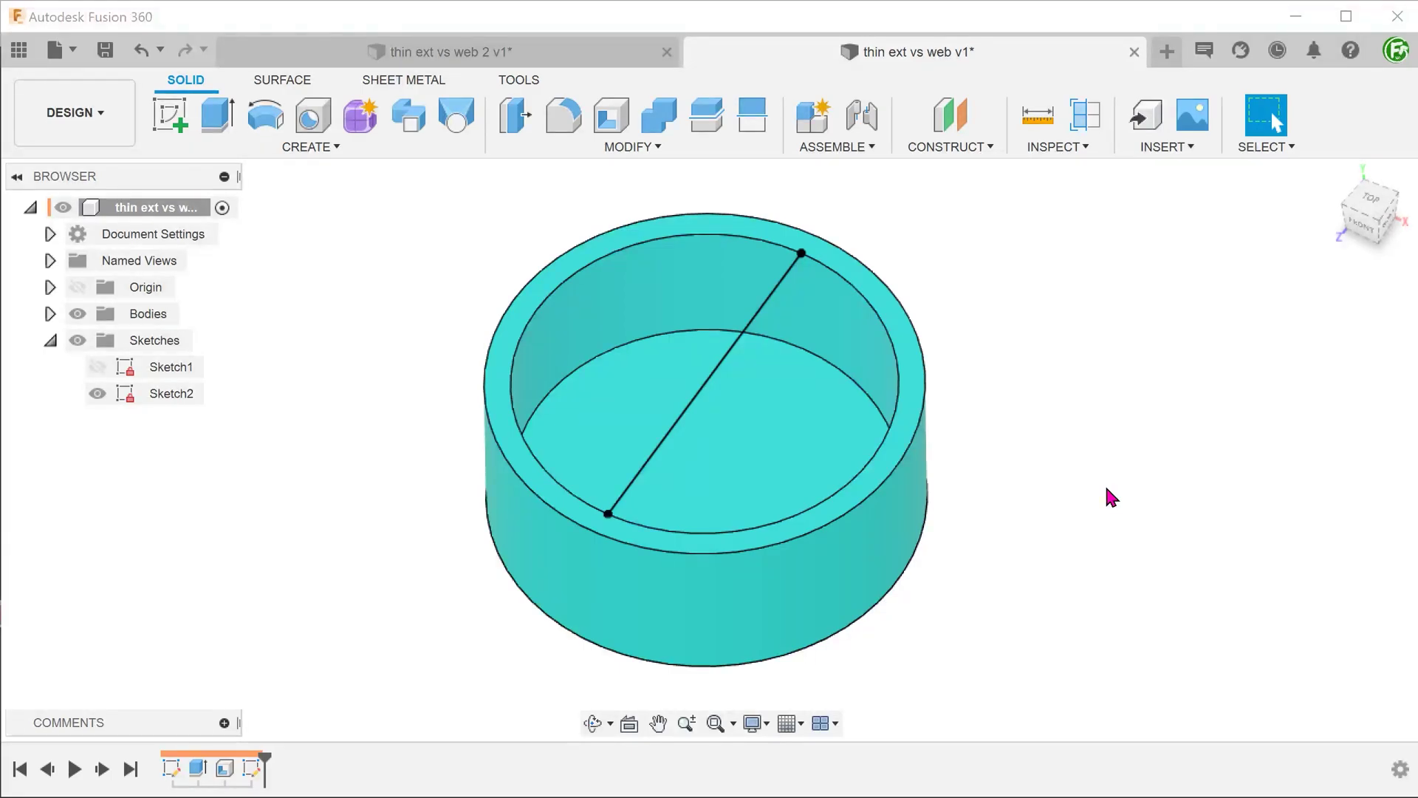
{"action": "left_click", "coordinate": [689, 404]}
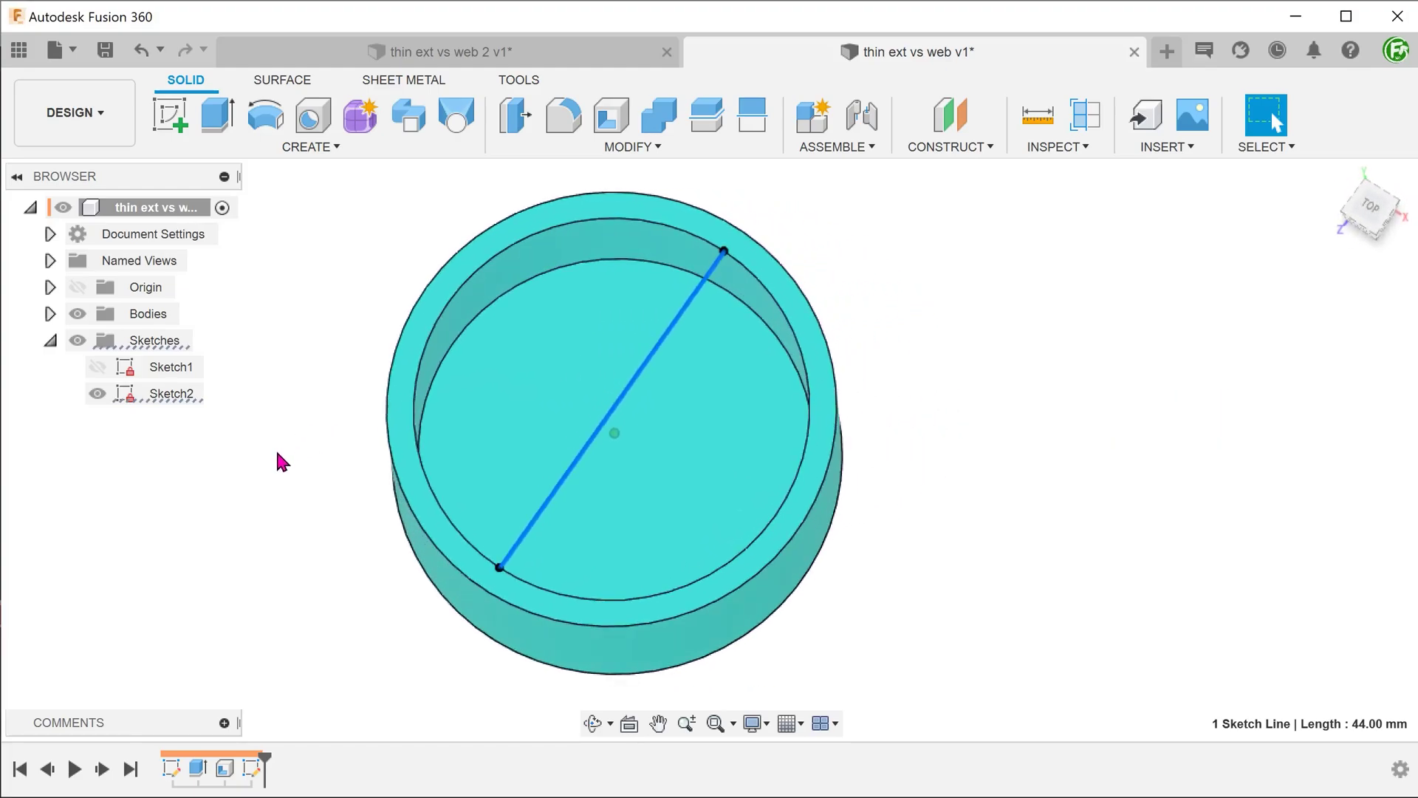
{"action": "left_click", "coordinate": [277, 459]}
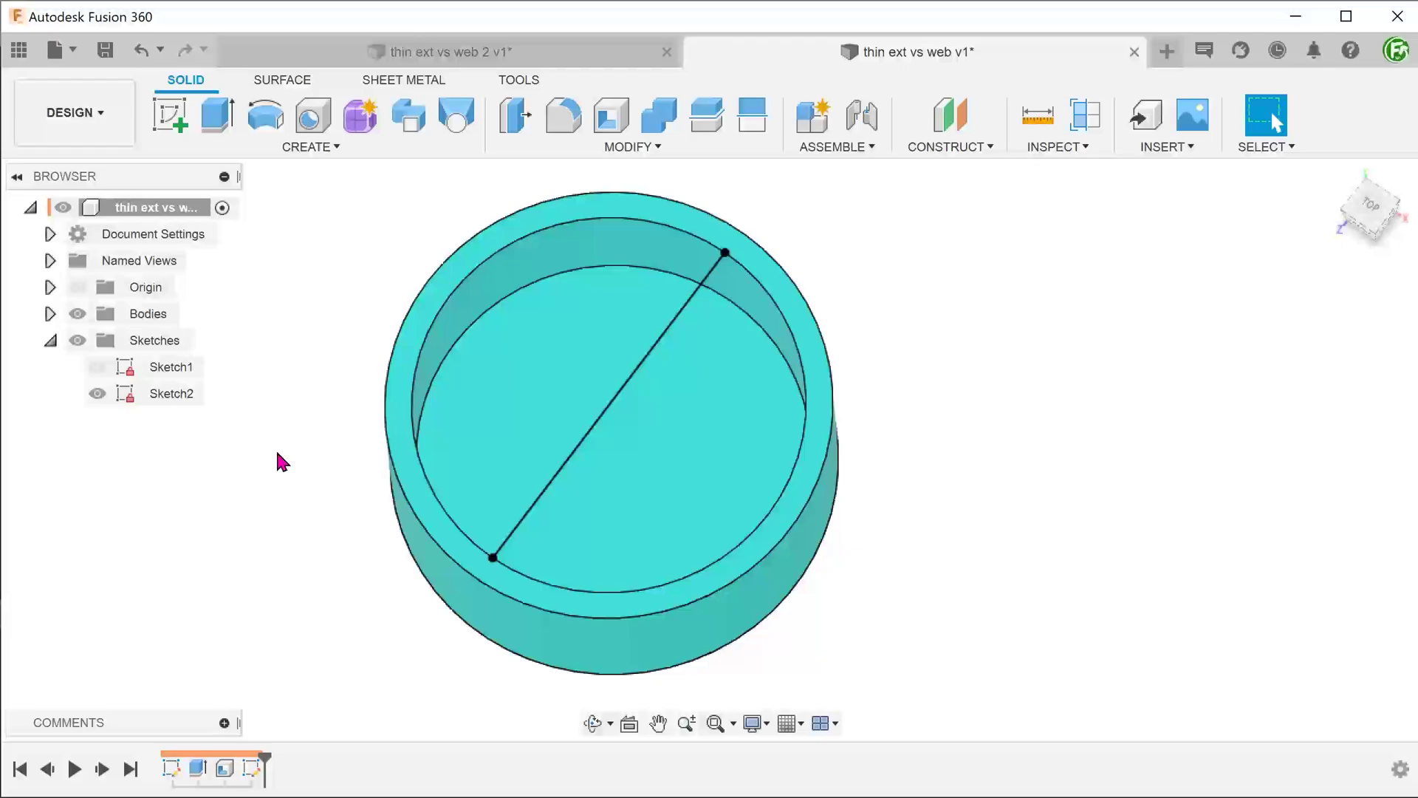
- Create a 2 mm Web along the diagonal sketch line across the cup floor
{"action": "left_click", "coordinate": [284, 147]}
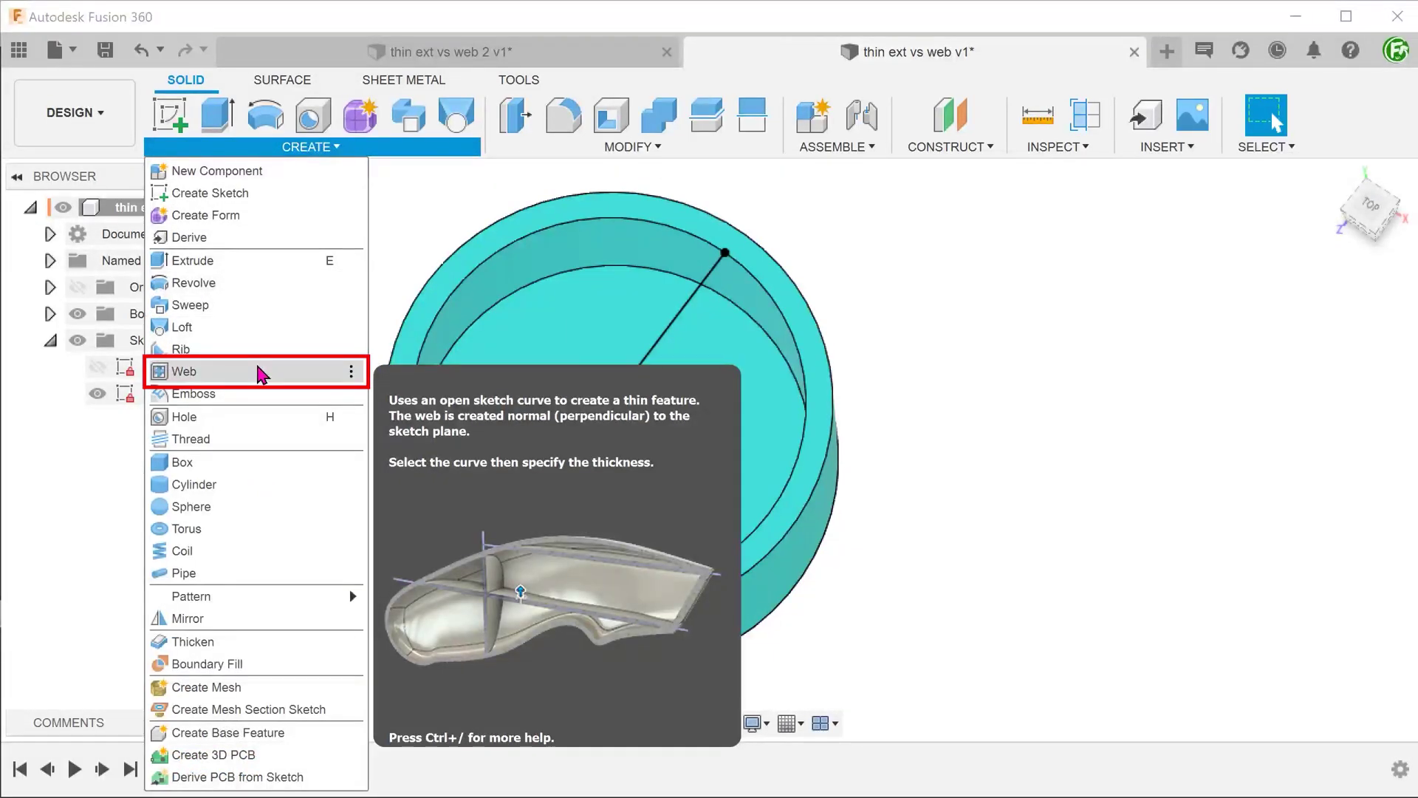
{"action": "left_click", "coordinate": [257, 373]}
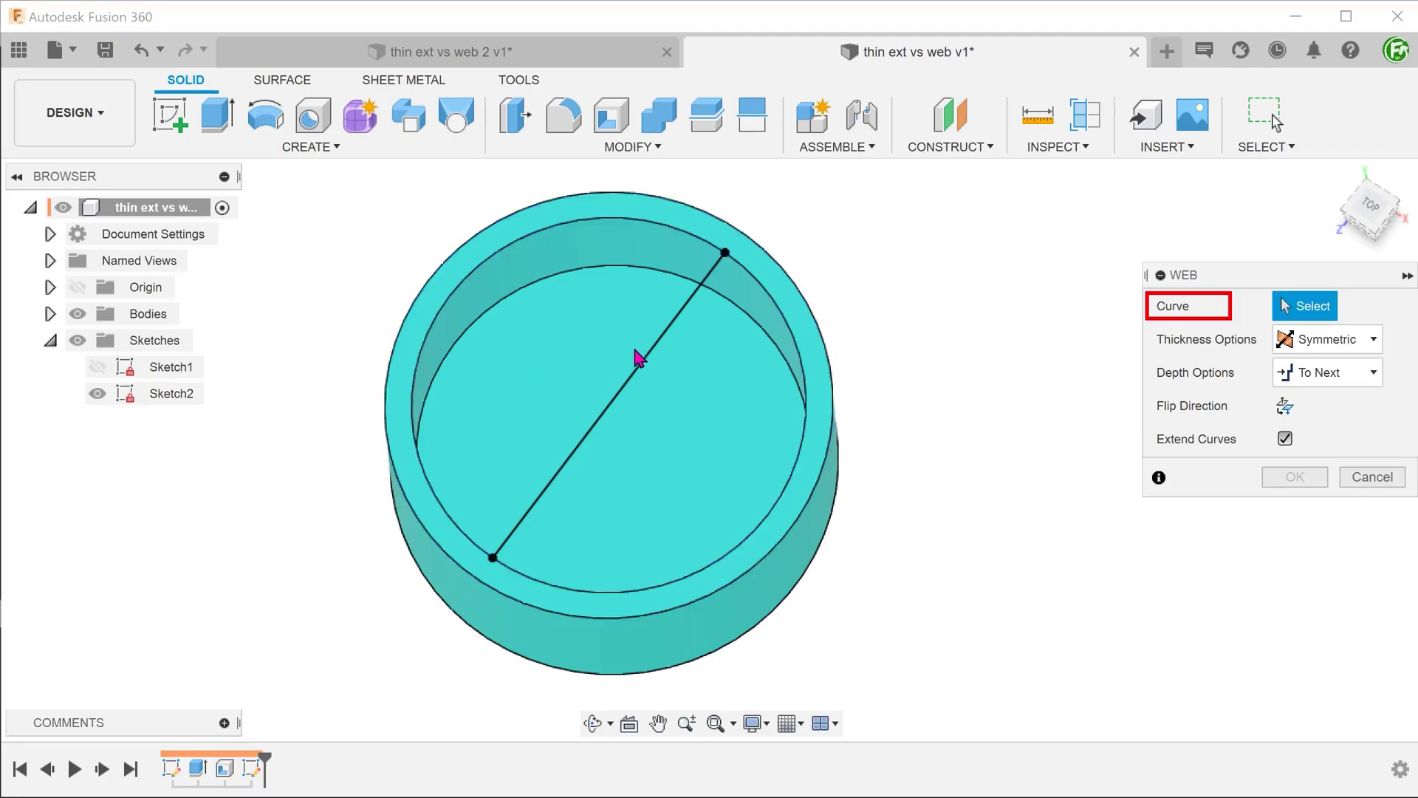
{"action": "left_click", "coordinate": [653, 357]}
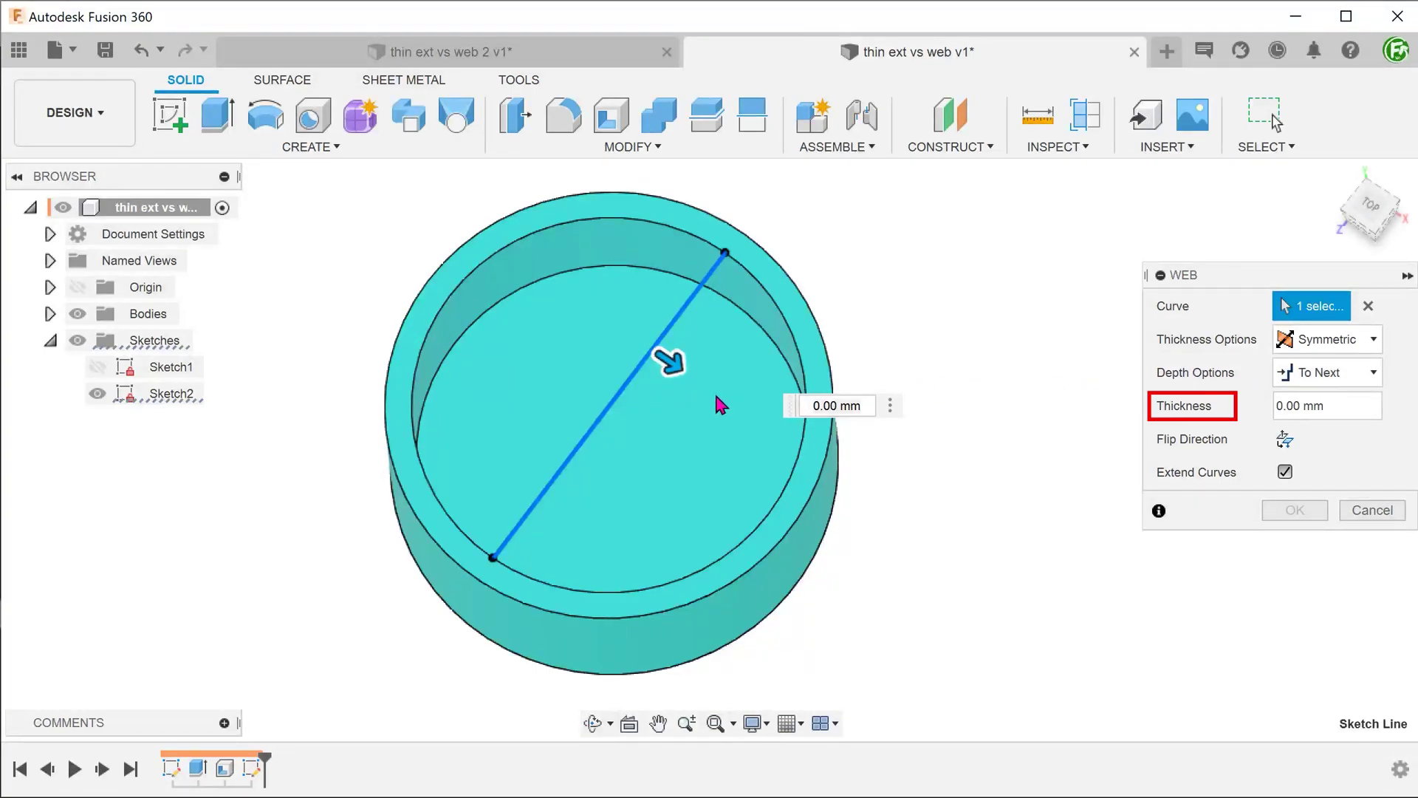
{"action": "mouse_move", "coordinate": [676, 363]}
{"action": "left_mouse_down"}
{"action": "mouse_move", "coordinate": [781, 441]}
{"action": "mouse_move", "coordinate": [683, 391]}
{"action": "mouse_move", "coordinate": [729, 432]}
{"action": "mouse_move", "coordinate": [768, 428]}
{"action": "left_mouse_up"}
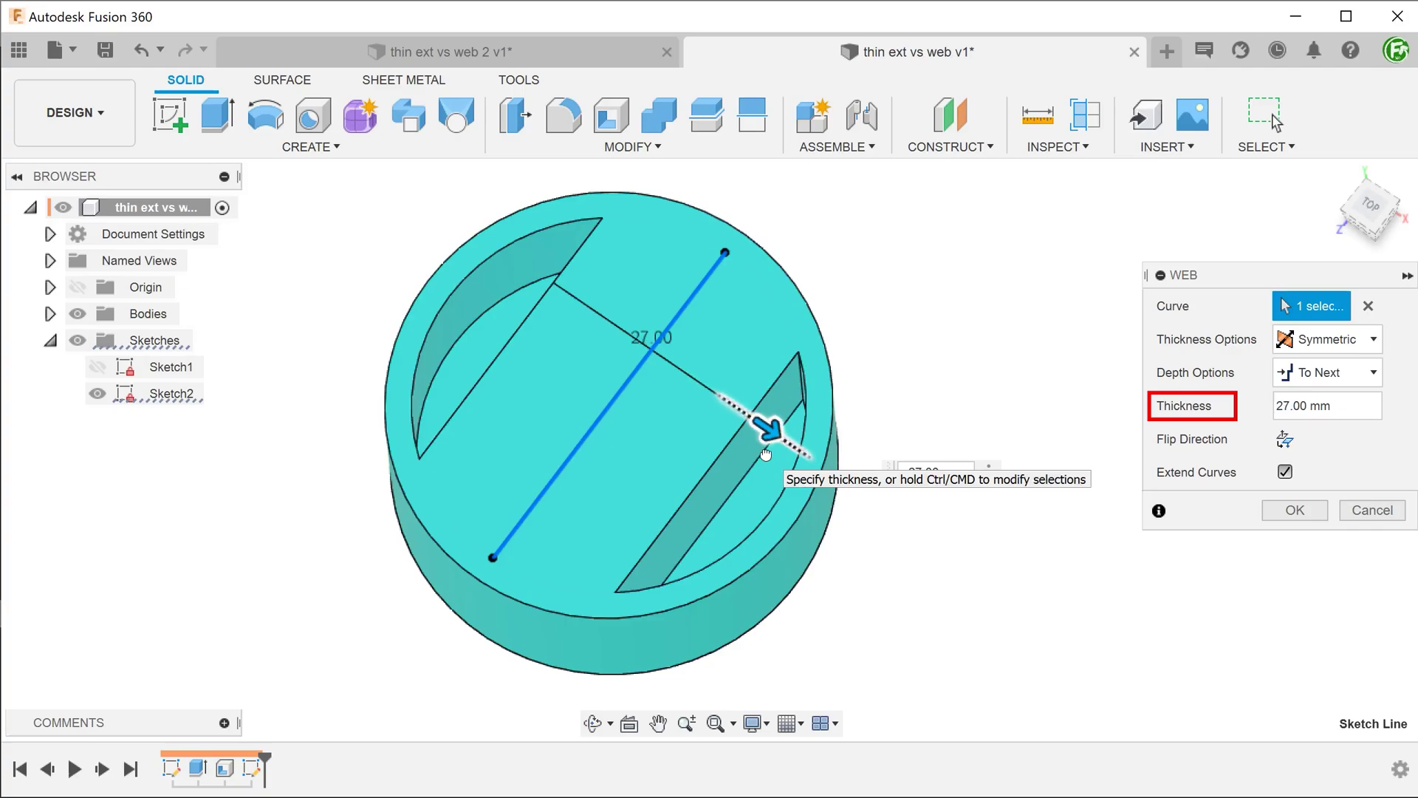
{"action": "type", "text": "2"}
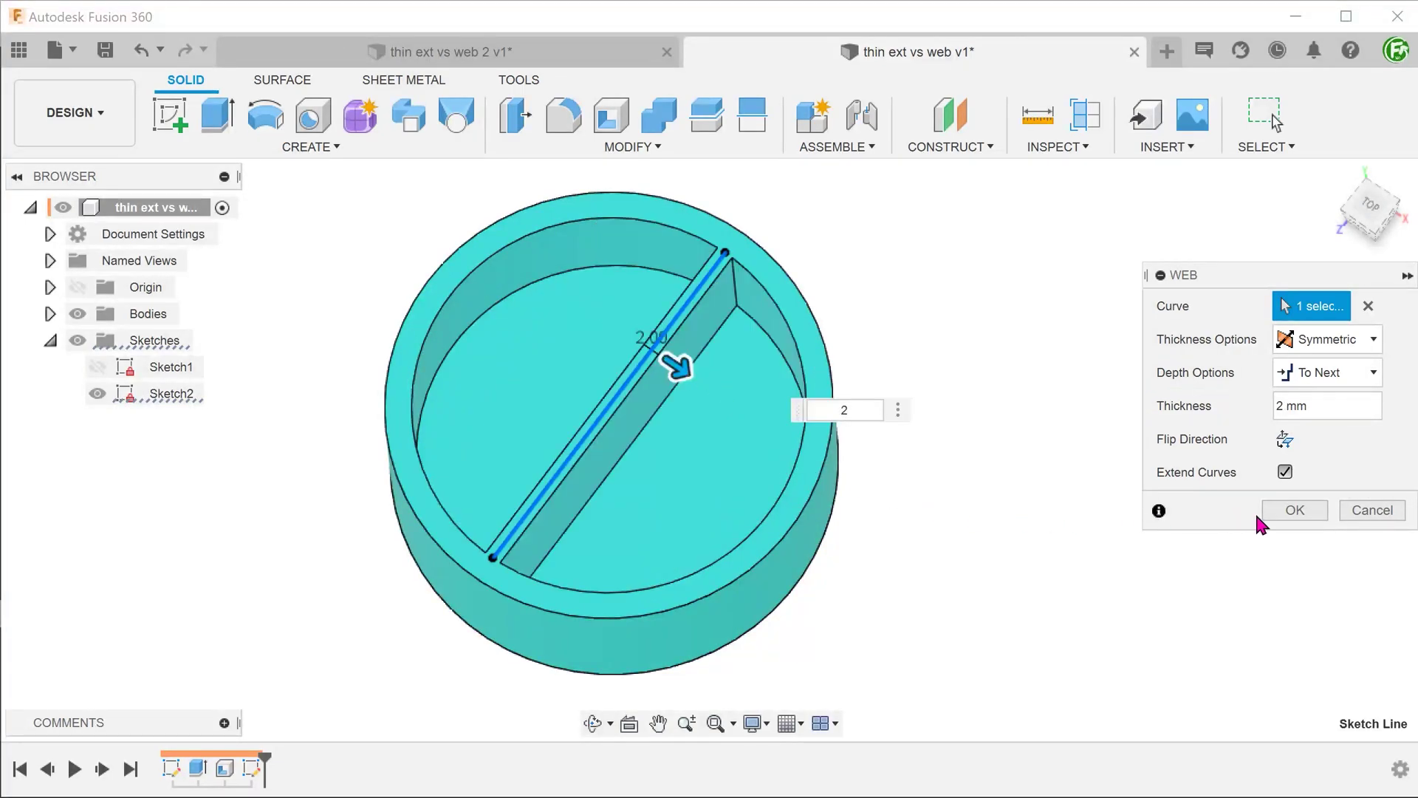
{"action": "left_click", "coordinate": [1281, 519]}
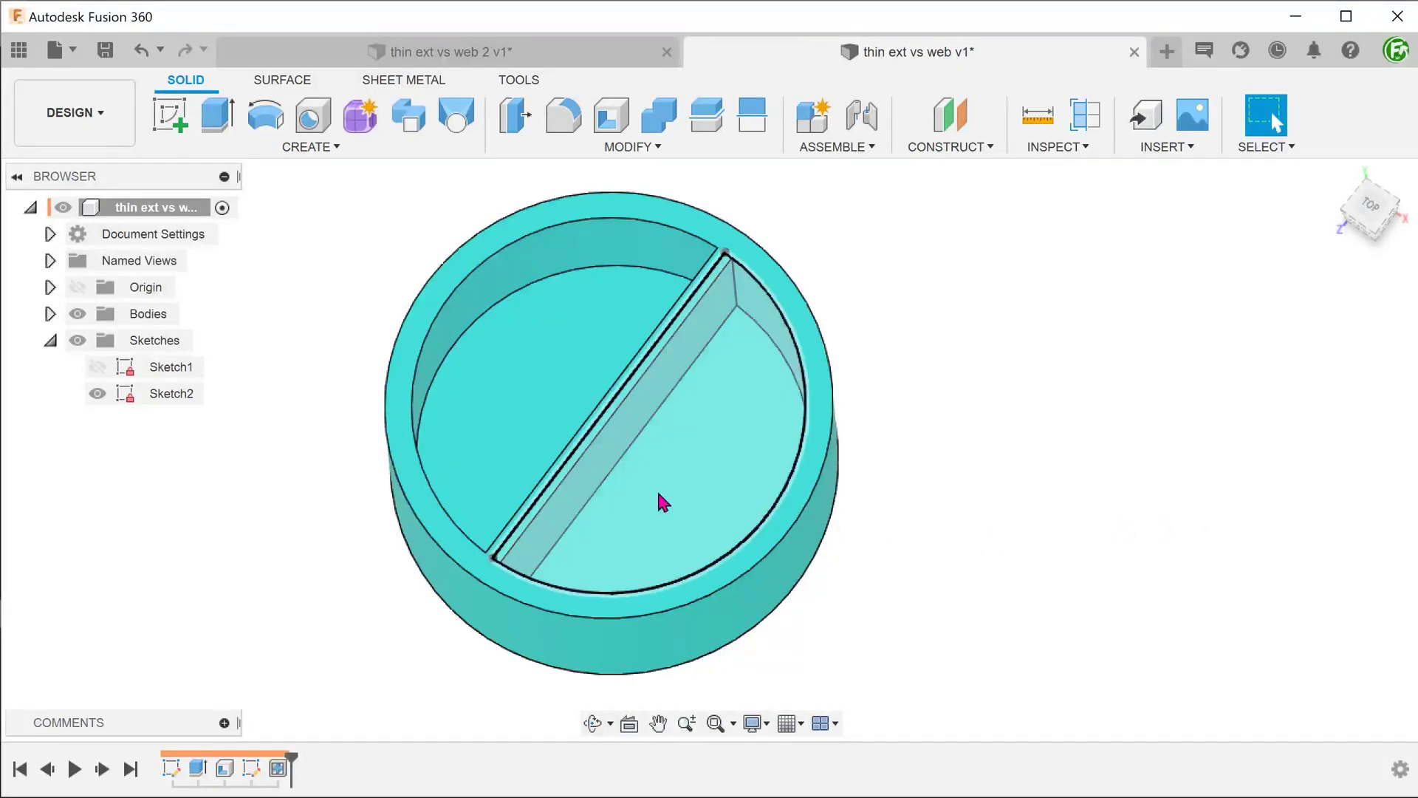
- Hide Sketch2 and choose the web as the feature for a rectangular pattern
{"action": "left_click", "coordinate": [98, 392]}
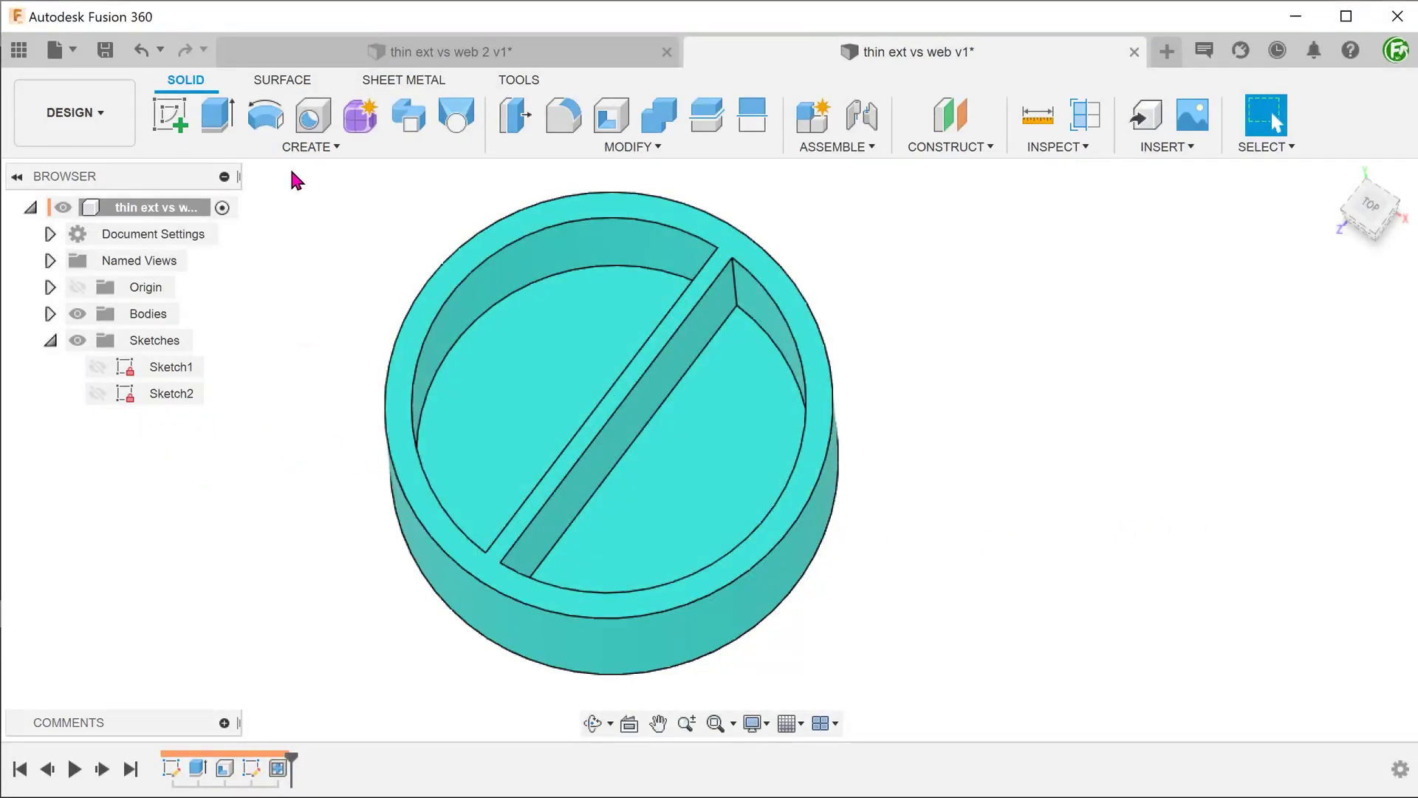
{"action": "left_click", "coordinate": [308, 146]}
{"action": "left_click", "coordinate": [404, 604]}
{"action": "left_click", "coordinate": [586, 481]}
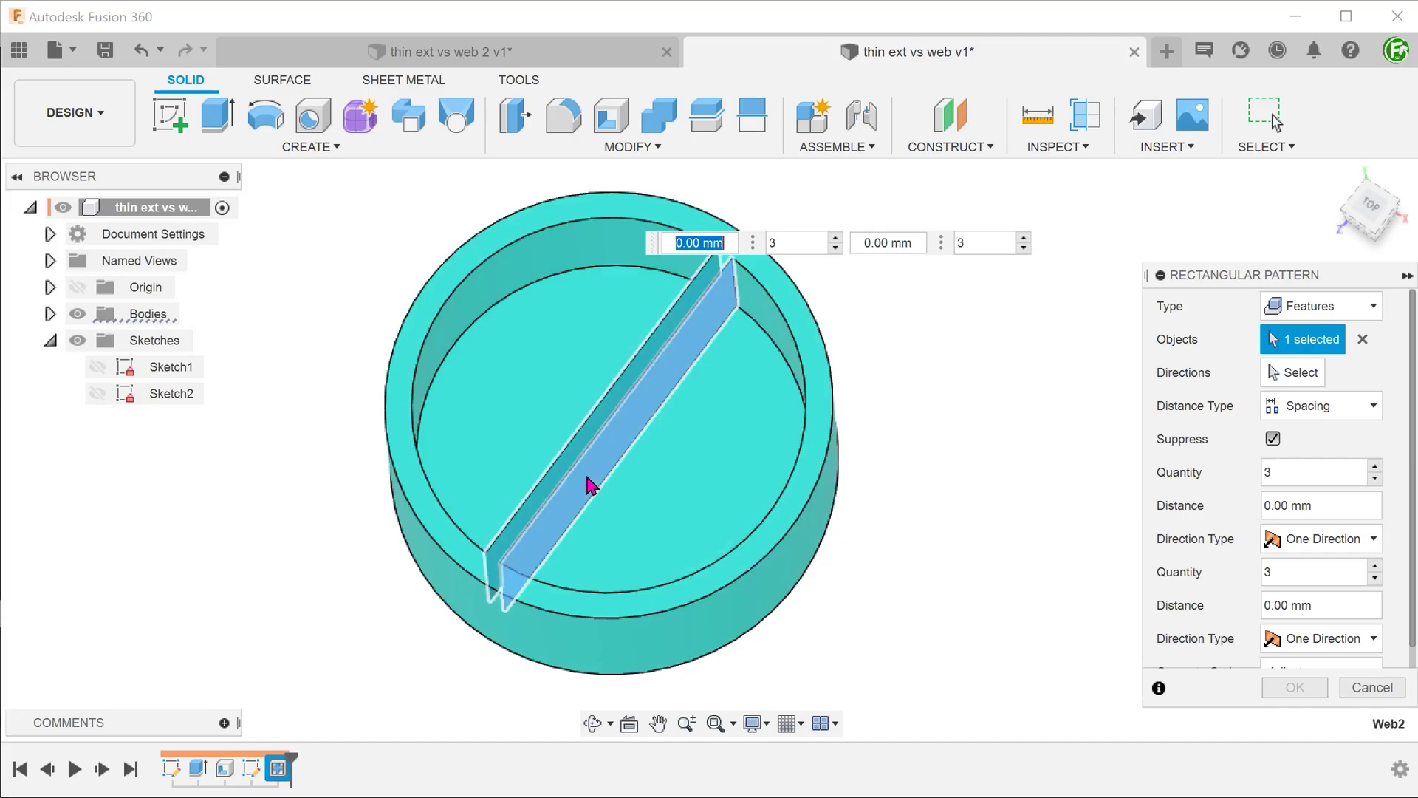
- Pattern the web into 11 ribs spaced 4 mm apart, symmetric along the chosen direction
{"action": "left_click", "coordinate": [1294, 375]}
{"action": "left_click", "coordinate": [711, 524]}
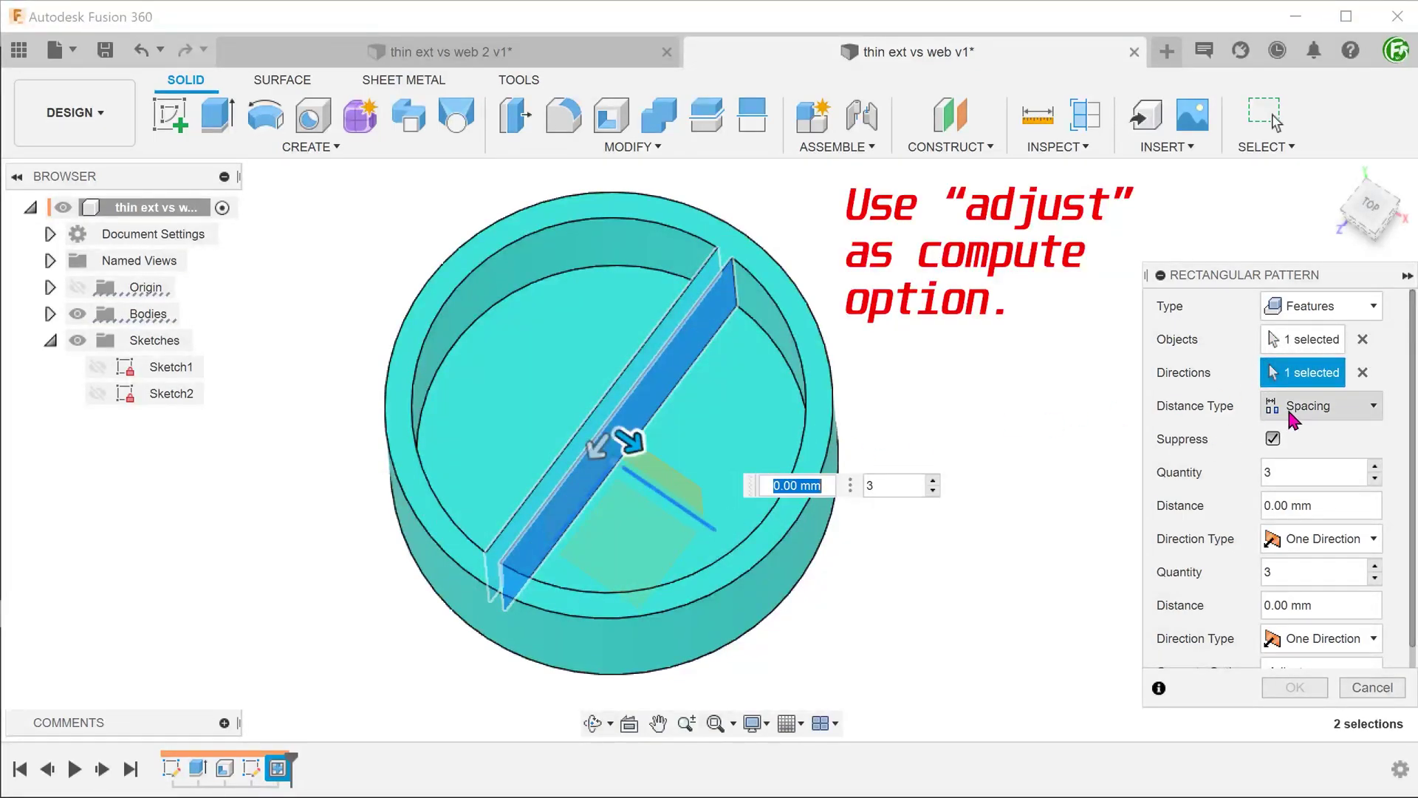
{"action": "left_click", "coordinate": [1285, 471]}
{"action": "type", "text": "11"}
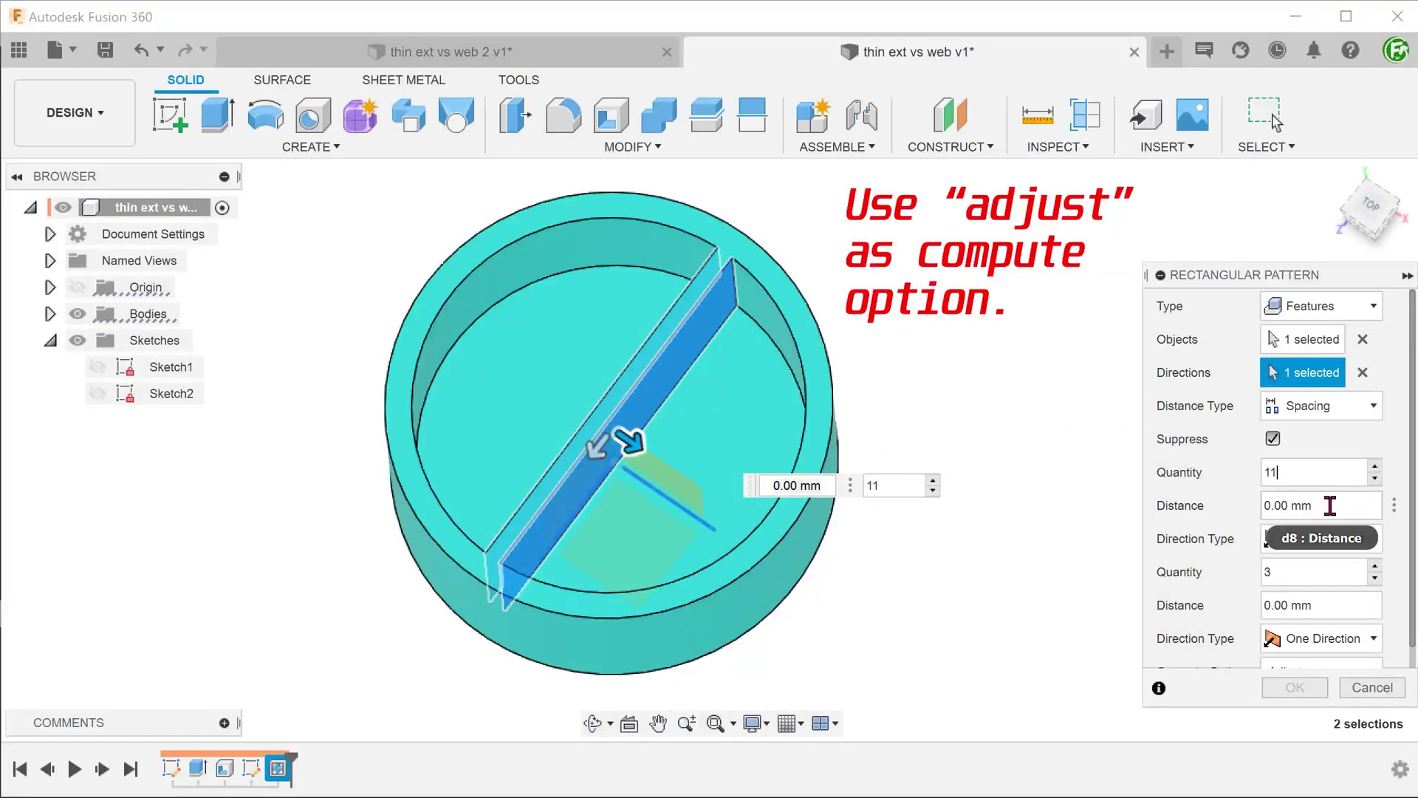
{"action": "left_click", "coordinate": [1296, 506]}
{"action": "type", "text": "4"}
{"action": "left_click", "coordinate": [1319, 539]}
{"action": "left_click", "coordinate": [1308, 589]}
{"action": "left_click", "coordinate": [1299, 687]}
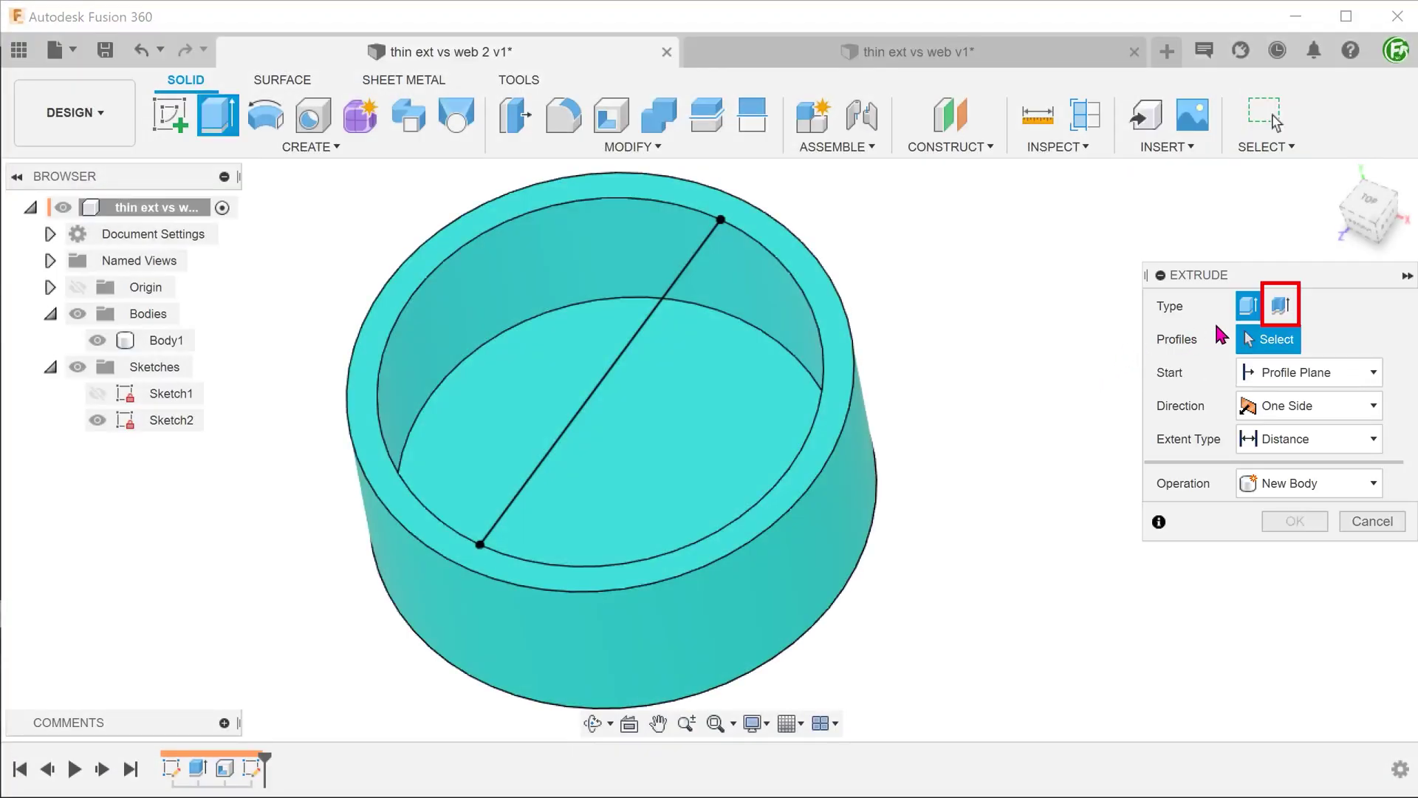
- Thin-extrude the sketch line with extent To Object, up to the container face
{"action": "left_click", "coordinate": [1282, 307]}
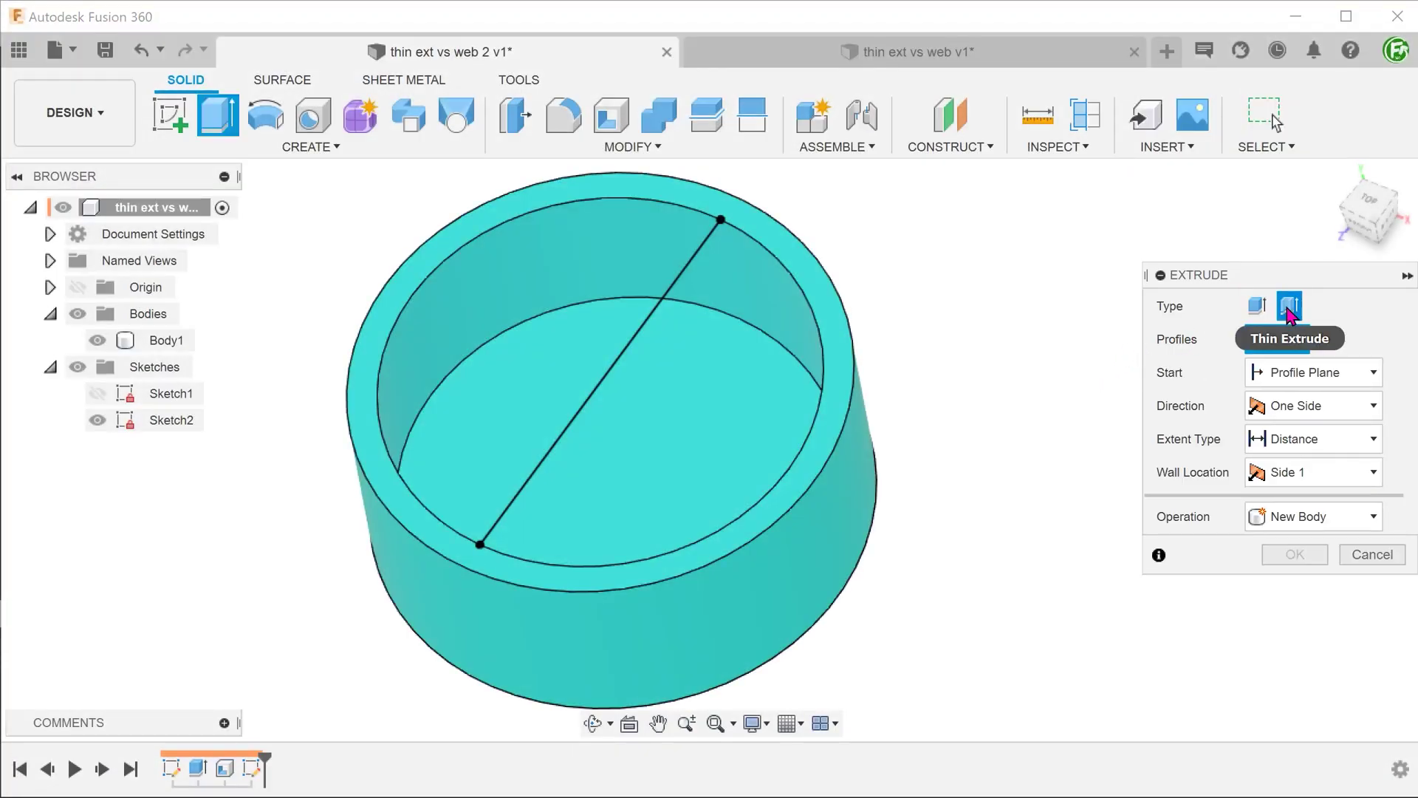
{"action": "left_click", "coordinate": [659, 315]}
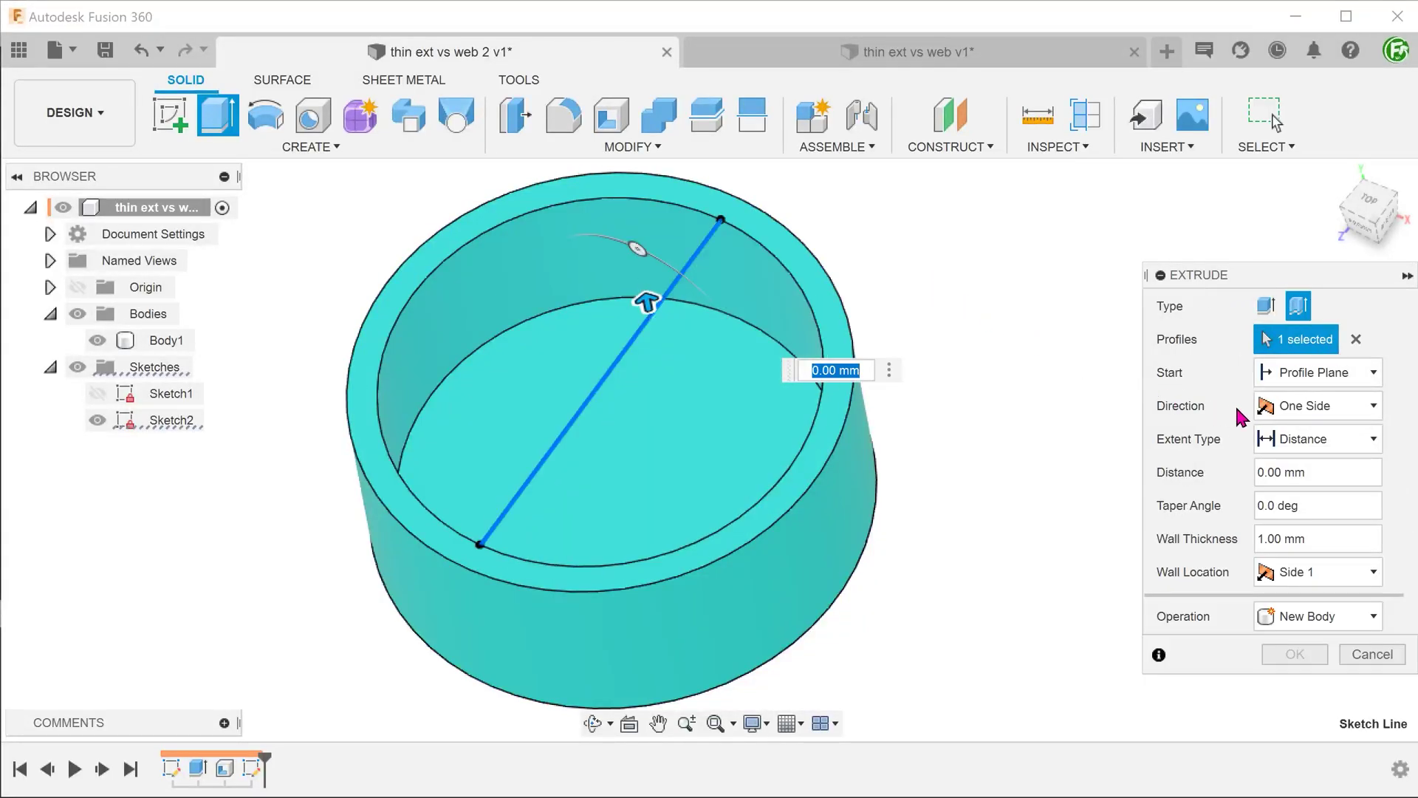
{"action": "left_click", "coordinate": [1330, 442]}
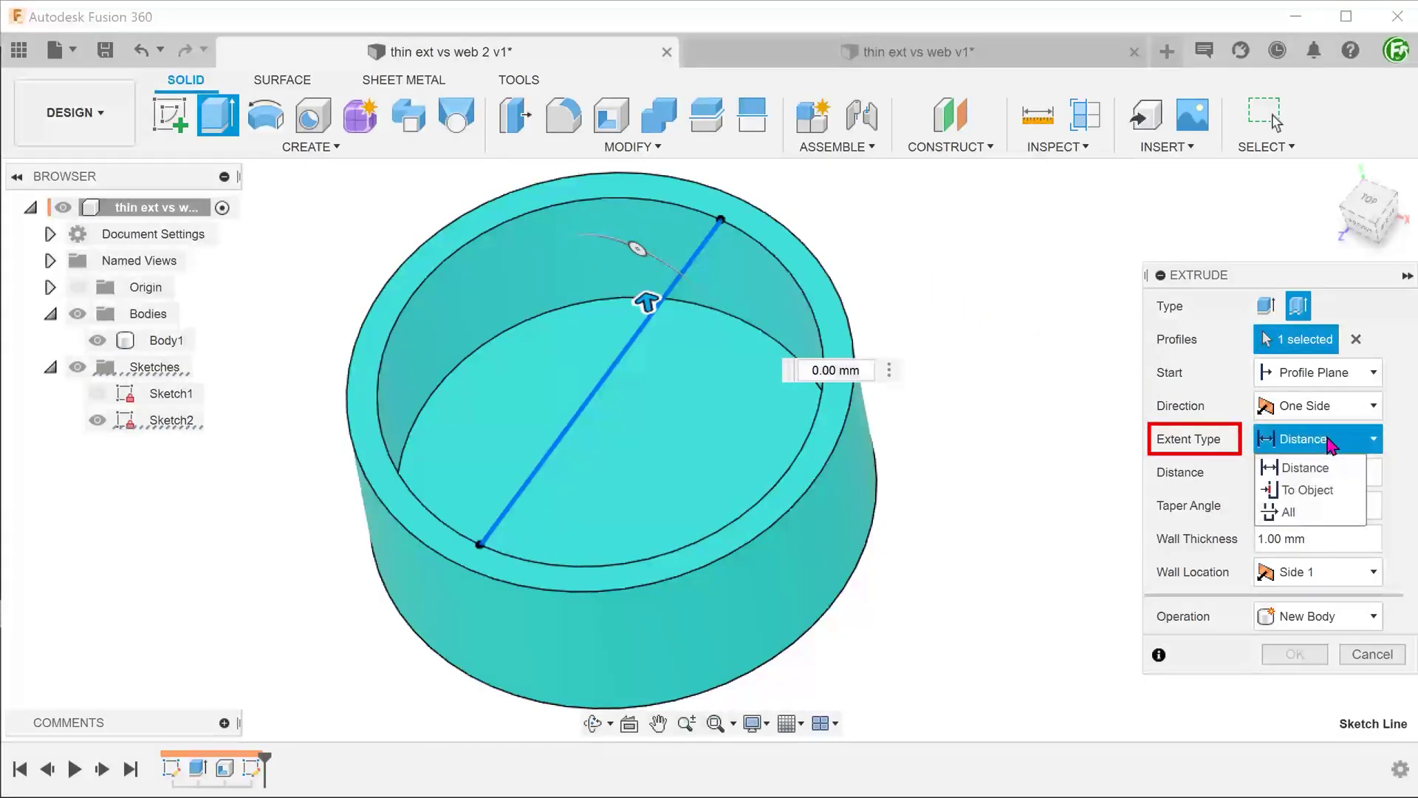
{"action": "left_click", "coordinate": [1343, 494]}
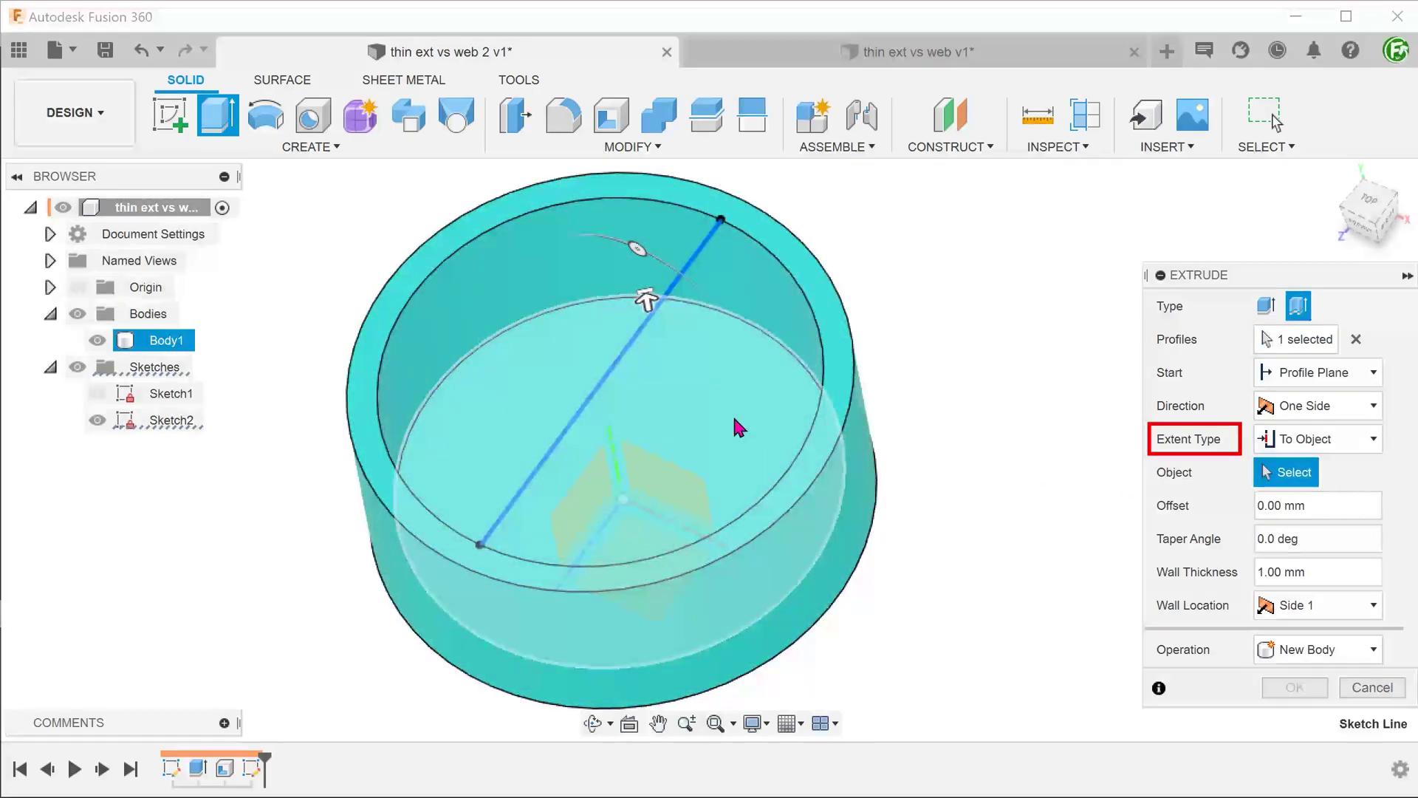
{"action": "left_click", "coordinate": [737, 423]}
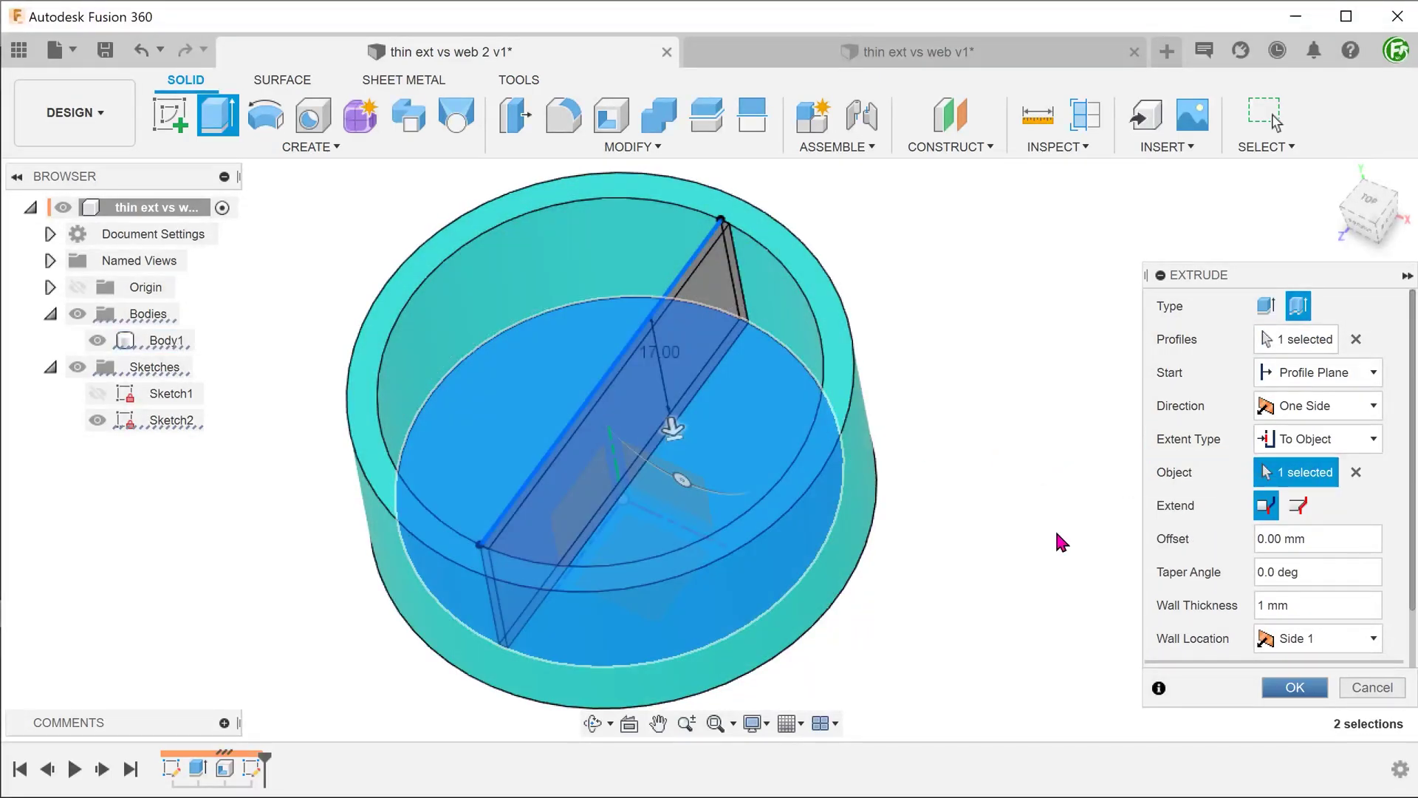
- Centre the 2 mm wall on the line, join it to the container body, and confirm
{"action": "left_click", "coordinate": [1316, 638]}
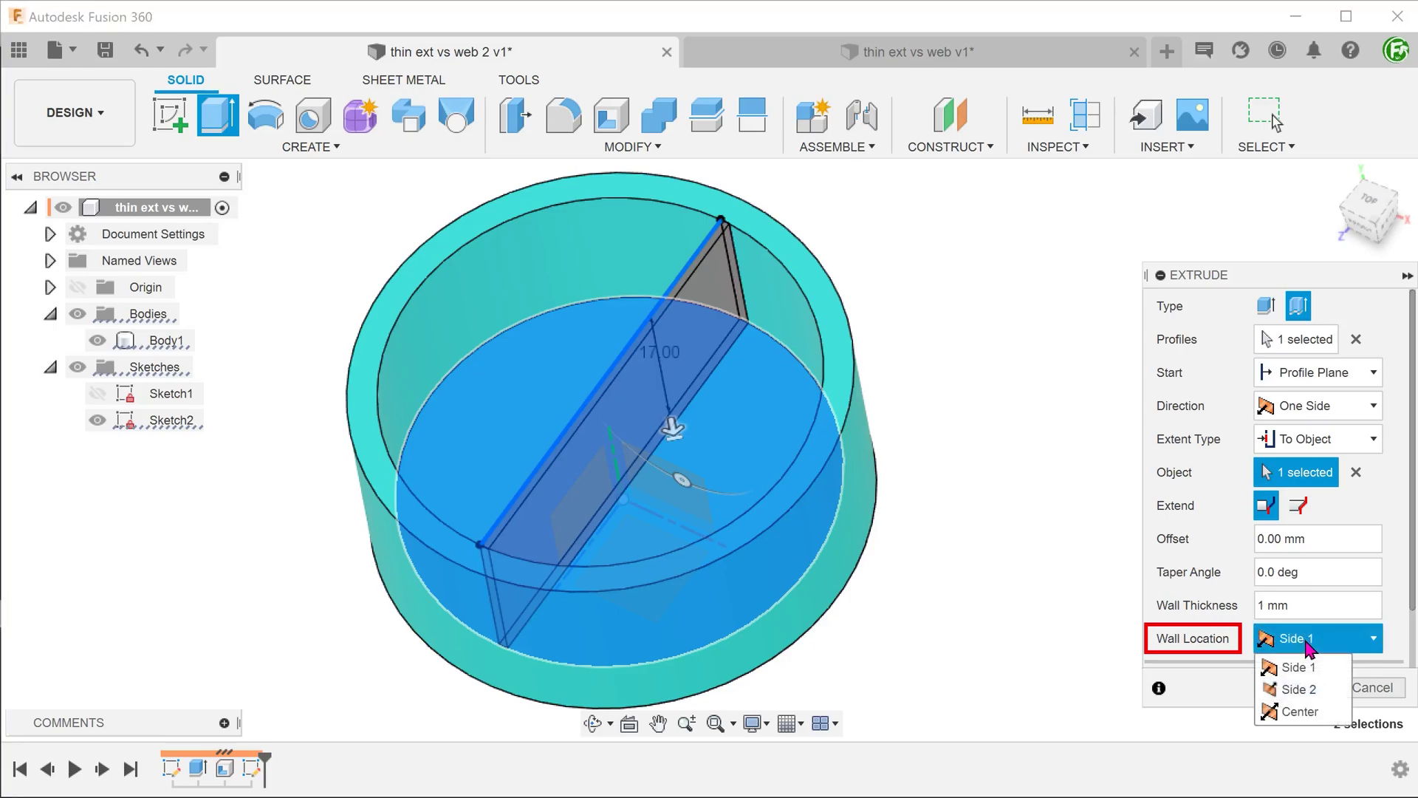
{"action": "left_click", "coordinate": [1333, 714]}
{"action": "scroll", "coordinate": [1410, 654], "scroll_direction": "down", "scroll_amount": 2}
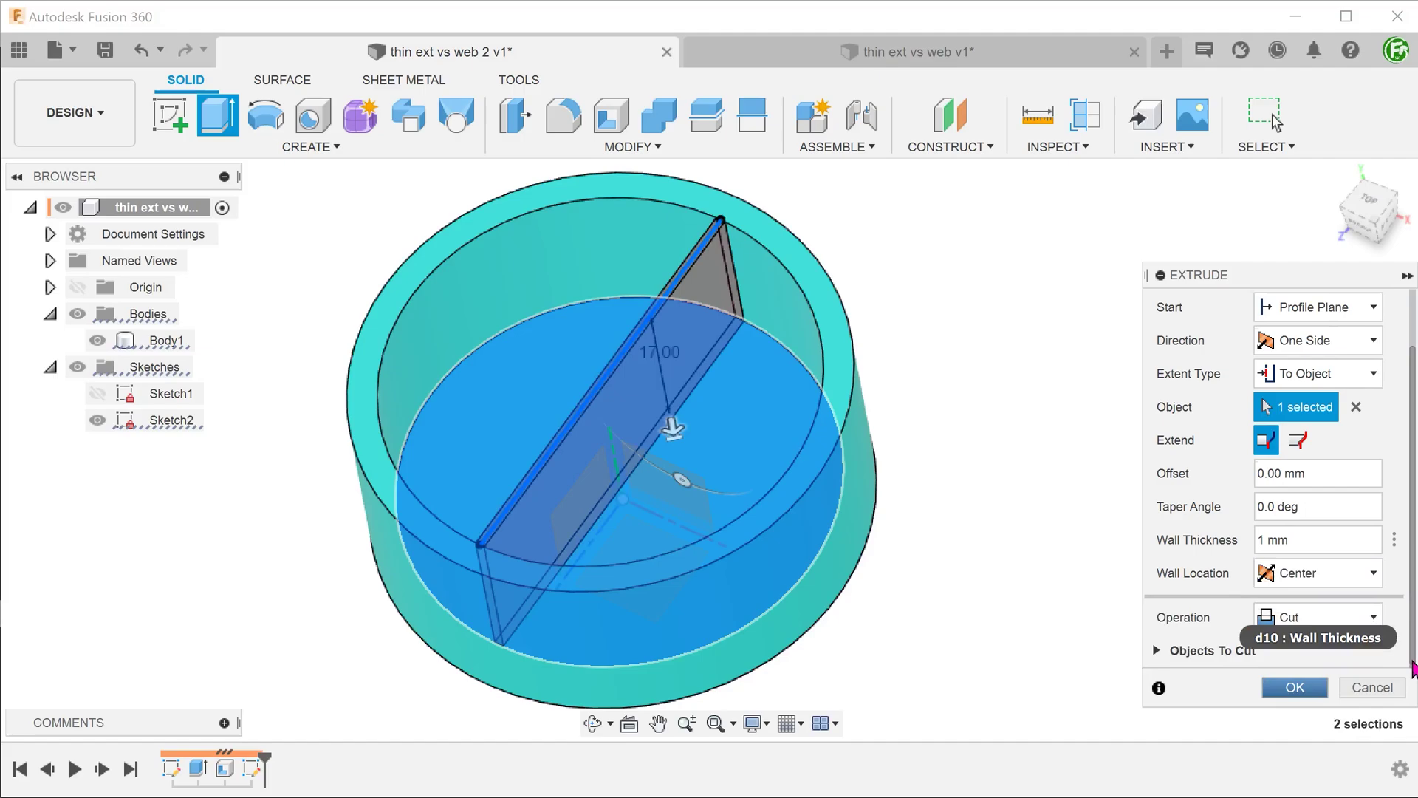
{"action": "left_click", "coordinate": [1369, 617]}
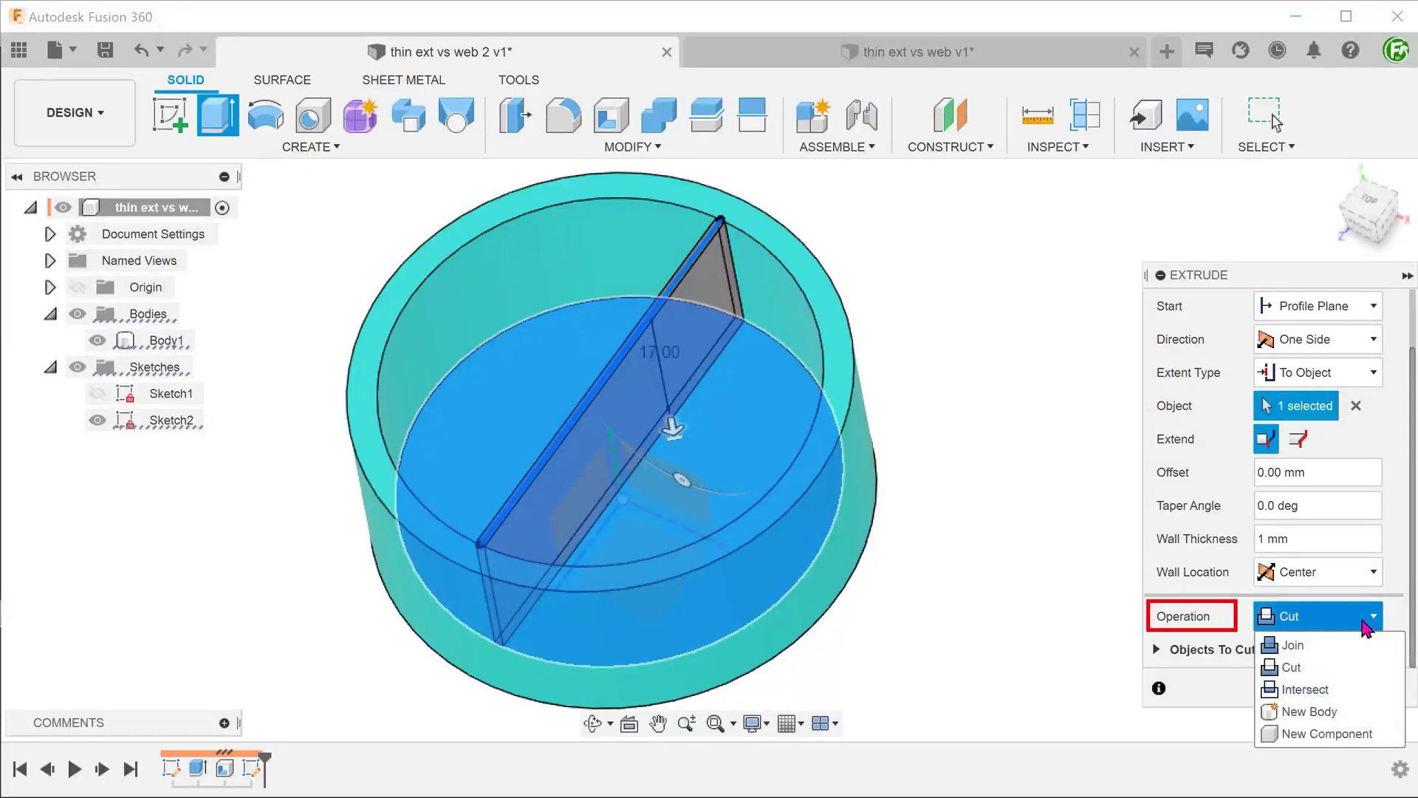
{"action": "left_click", "coordinate": [1376, 718]}
{"action": "type", "text": "20"}
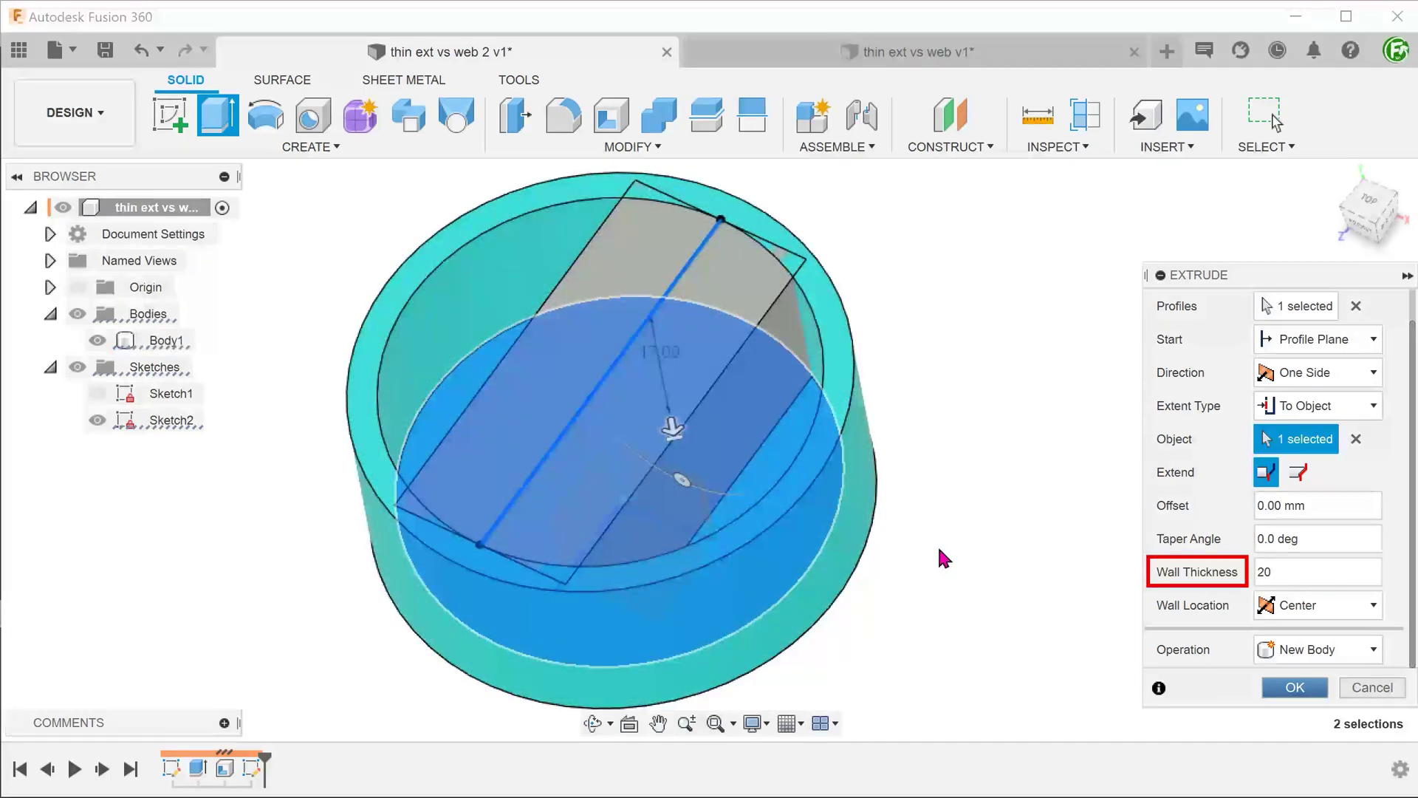
{"action": "left_click", "coordinate": [1329, 649]}
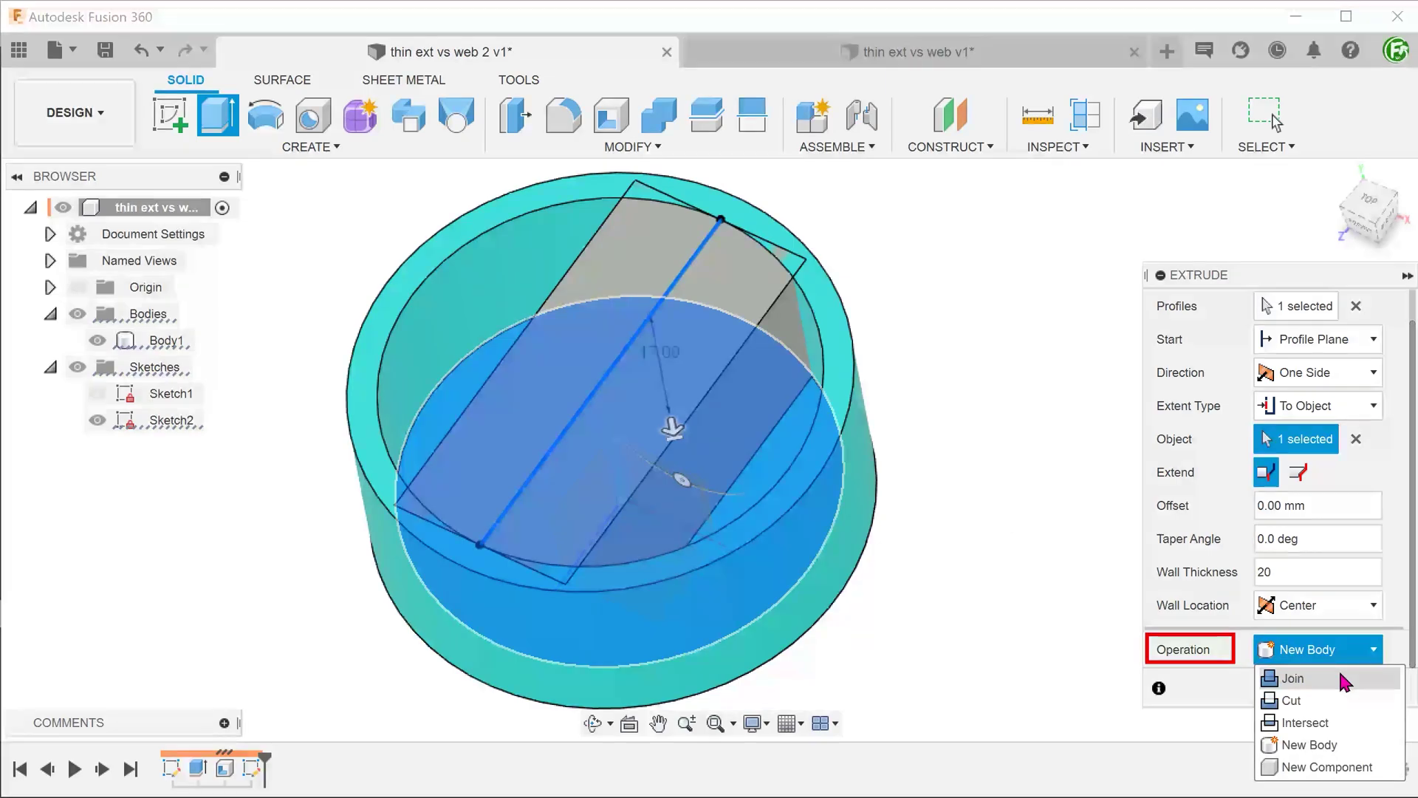
{"action": "left_click", "coordinate": [1345, 681]}
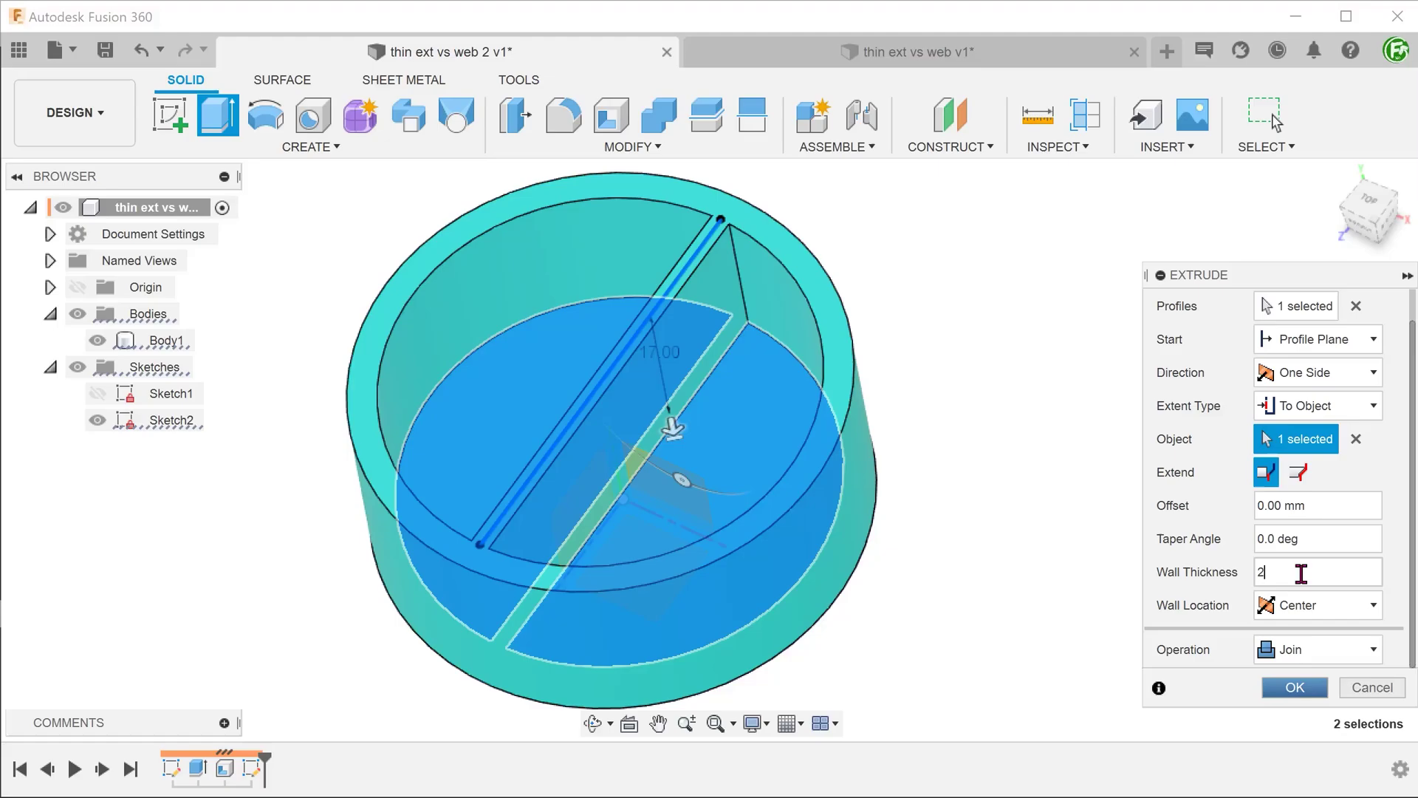
{"action": "left_click", "coordinate": [1296, 692]}
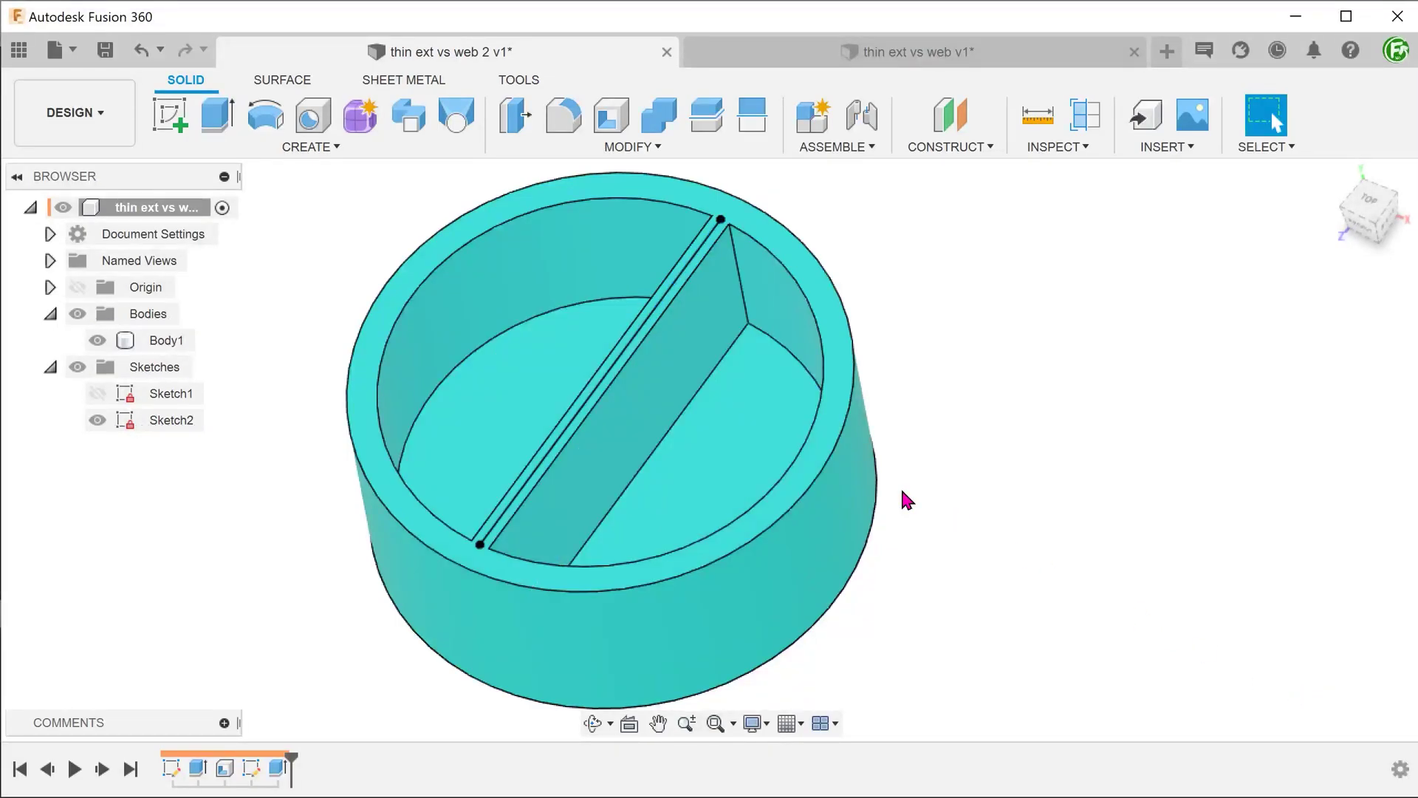
- Hide Sketch2 and pattern the divider wall 11 times, 4 mm apart, symmetrically along an edge
{"action": "left_click", "coordinate": [98, 420]}
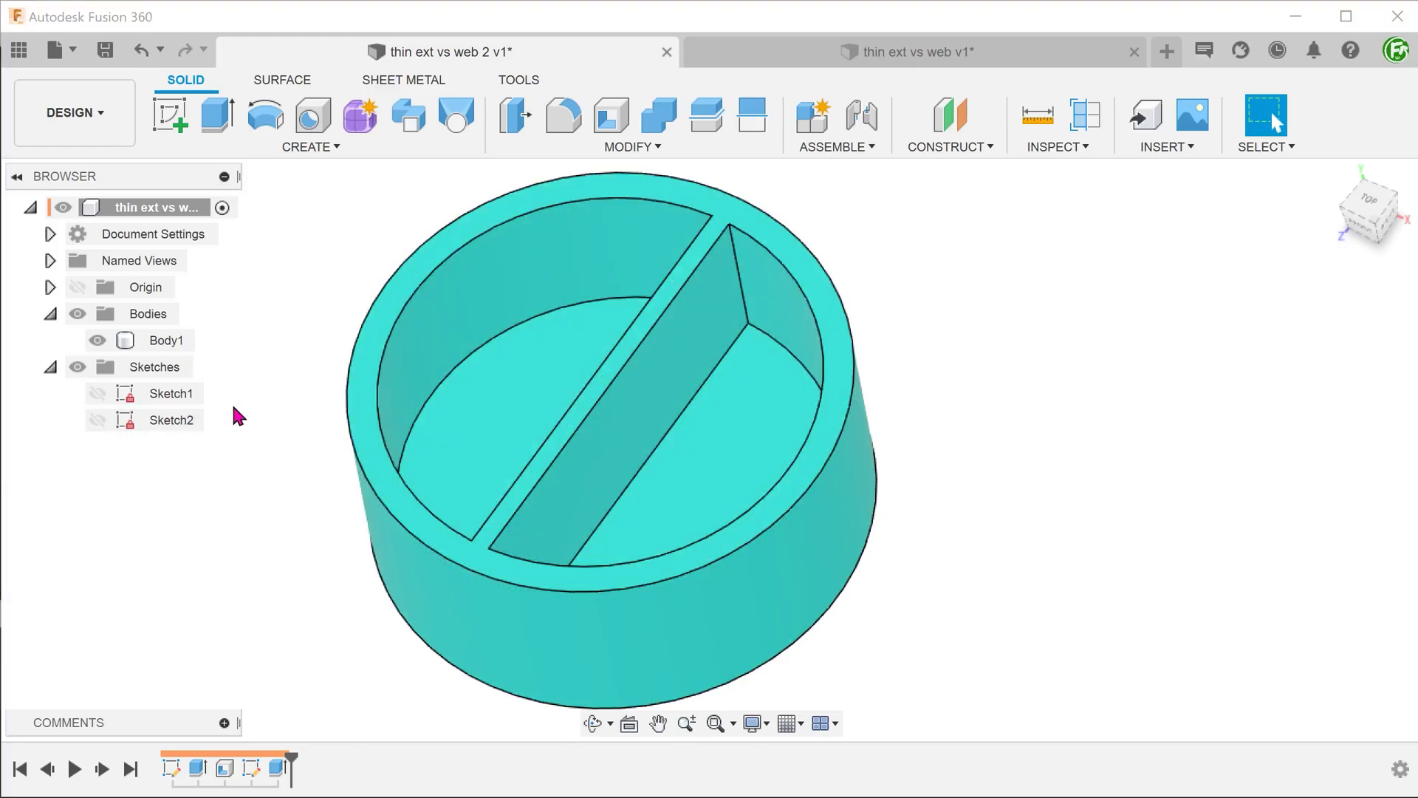
{"action": "left_click", "coordinate": [272, 148]}
{"action": "mouse_move", "coordinate": [255, 596]}
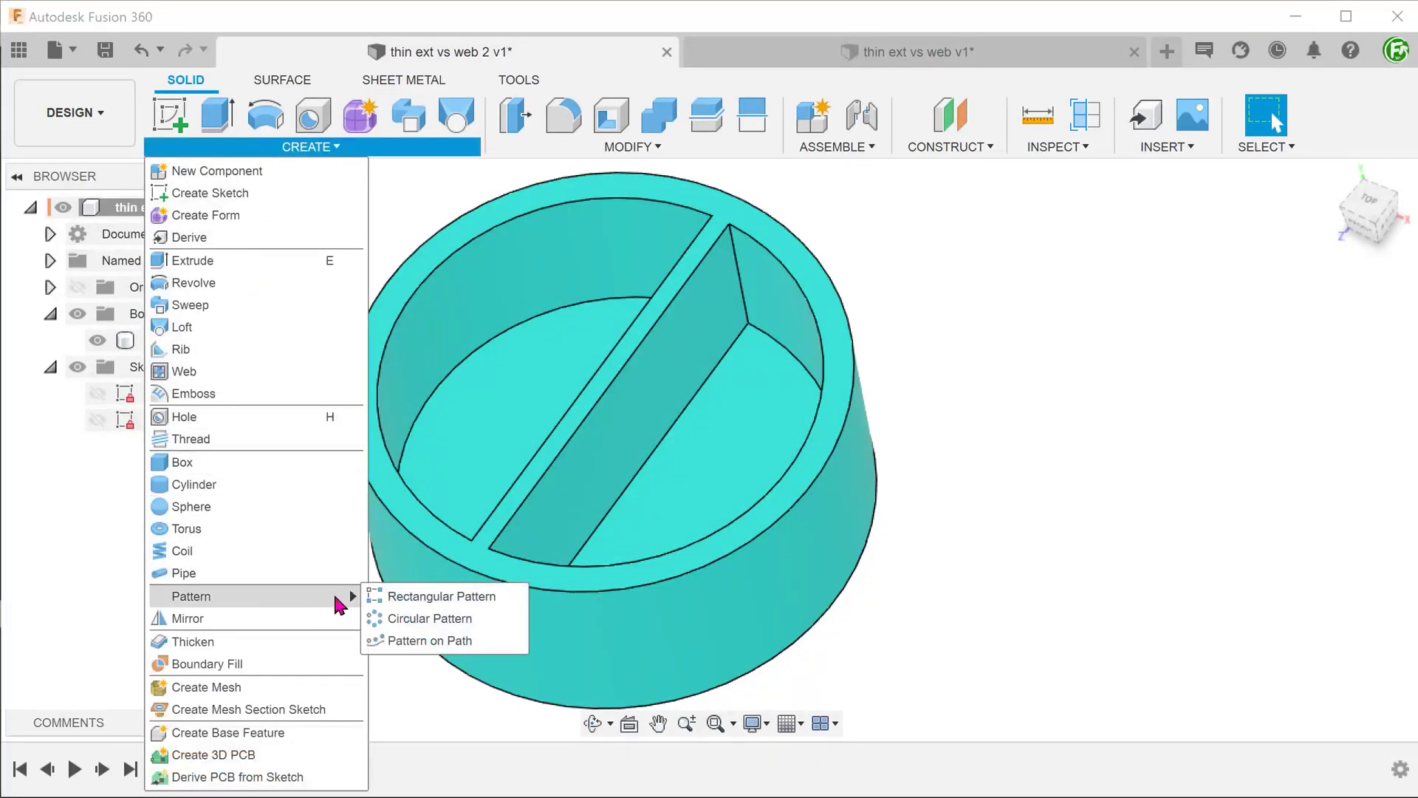
{"action": "left_click", "coordinate": [441, 596]}
{"action": "left_click", "coordinate": [614, 453]}
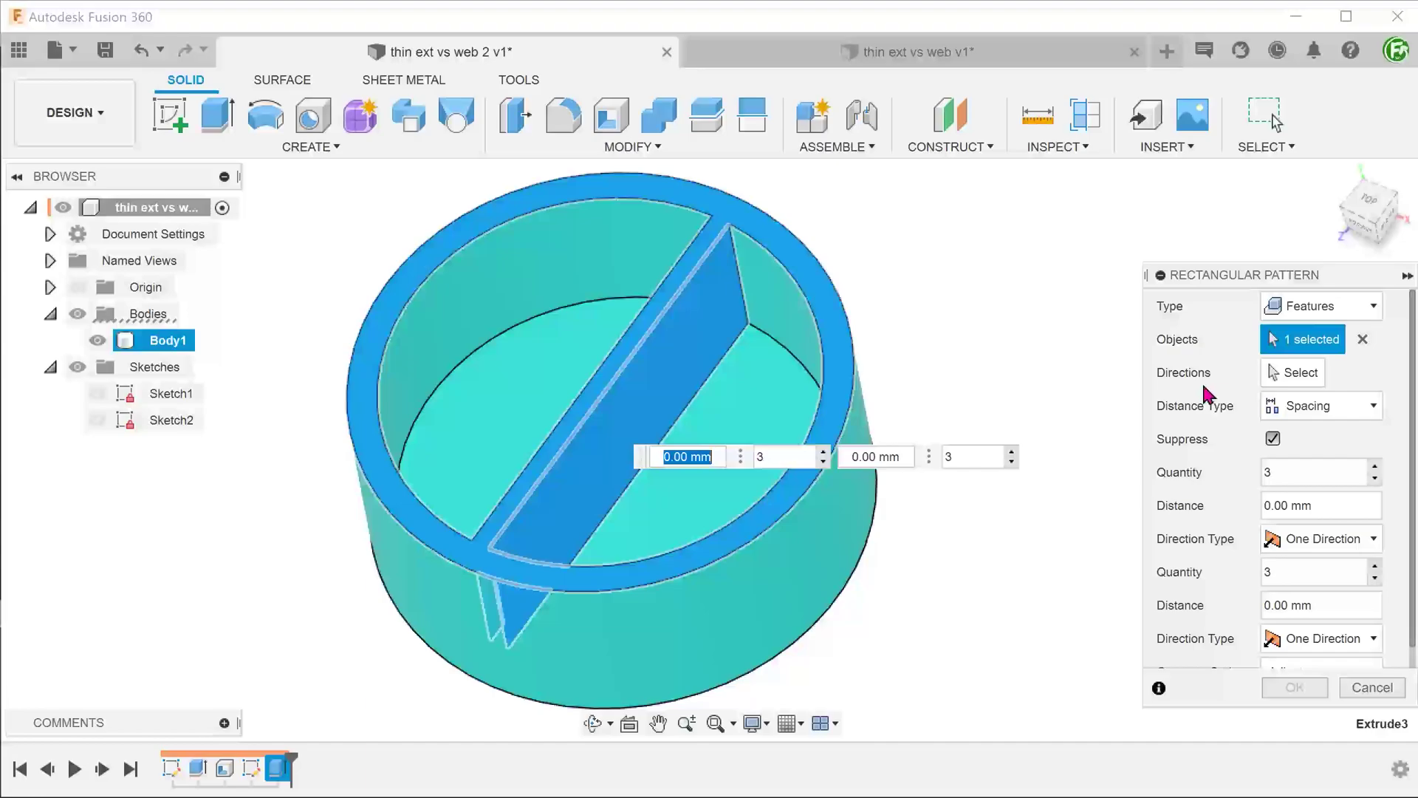
{"action": "left_click", "coordinate": [666, 528]}
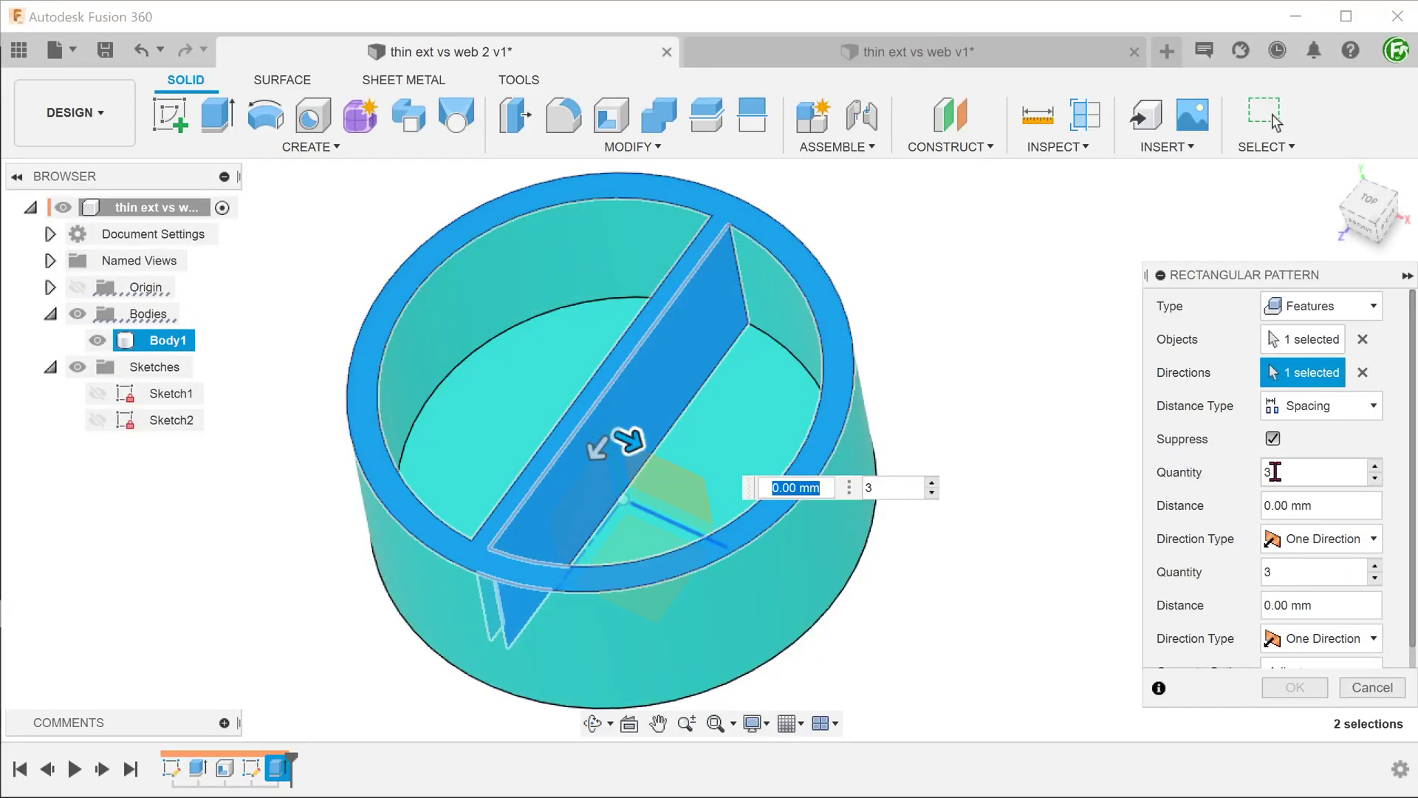
{"action": "left_click", "coordinate": [1263, 482]}
{"action": "type", "text": "11"}
{"action": "left_click", "coordinate": [1263, 501]}
{"action": "type", "text": "4"}
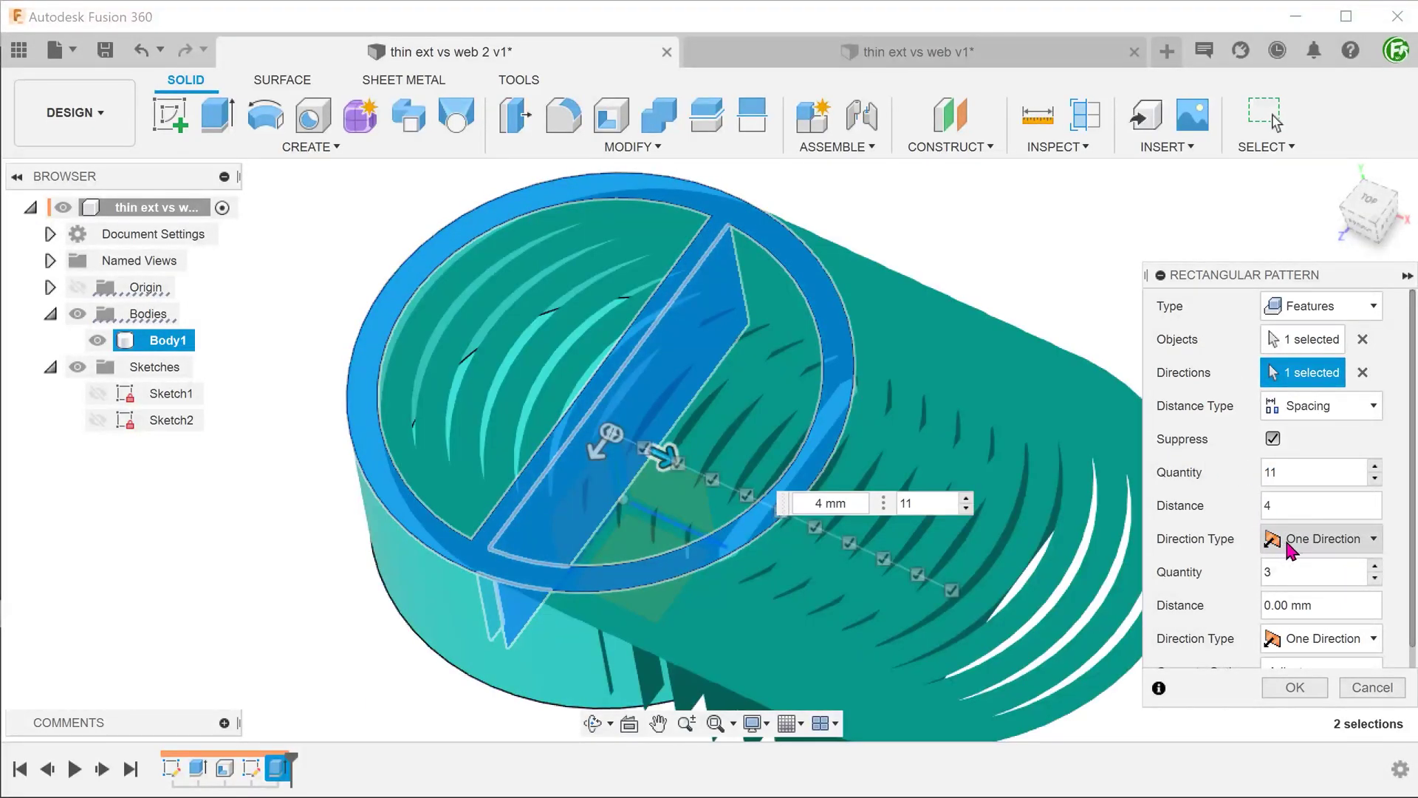
{"action": "left_click", "coordinate": [1275, 538]}
{"action": "left_click", "coordinate": [1291, 587]}
{"action": "scroll", "coordinate": [1341, 632], "scroll_direction": "down", "scroll_amount": 1}
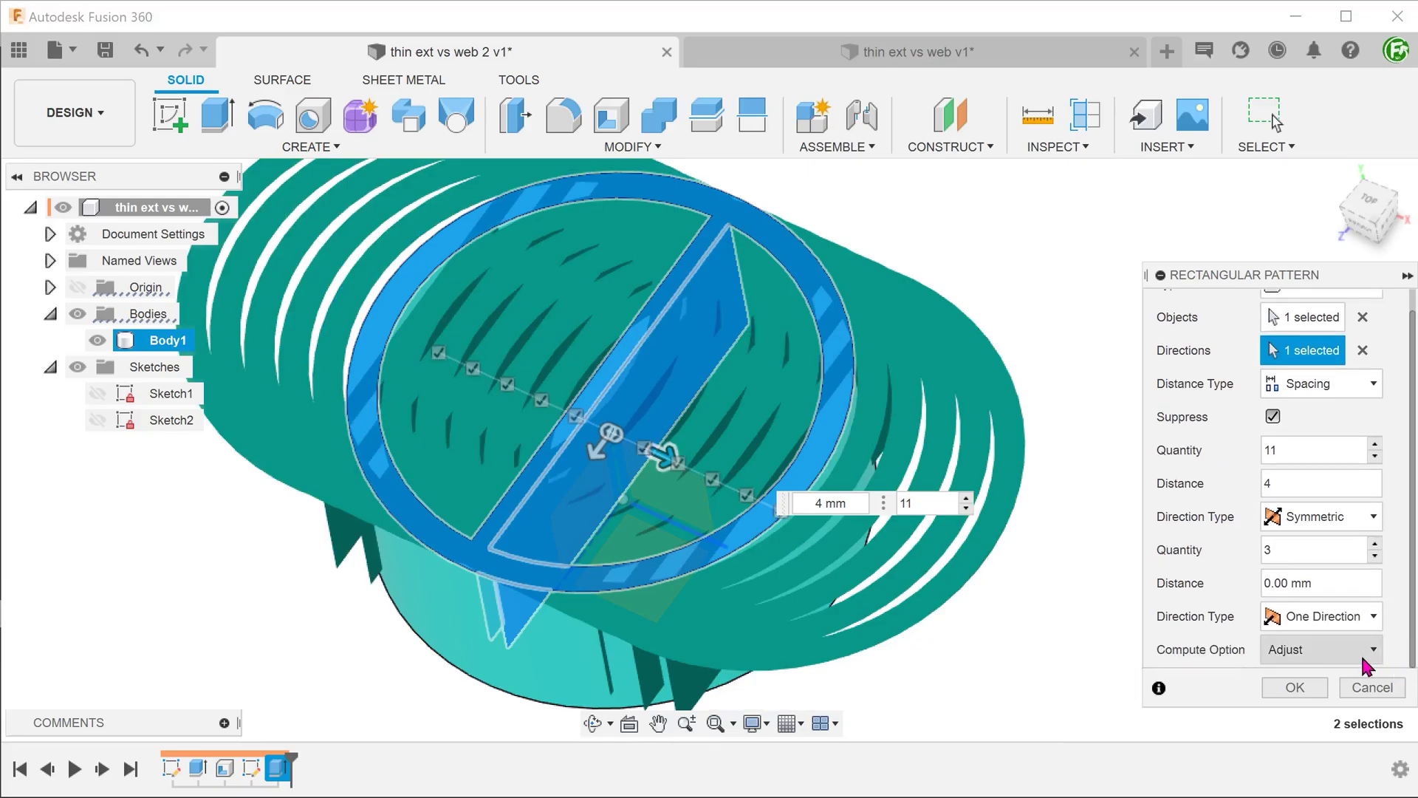
{"action": "left_click", "coordinate": [1294, 687]}
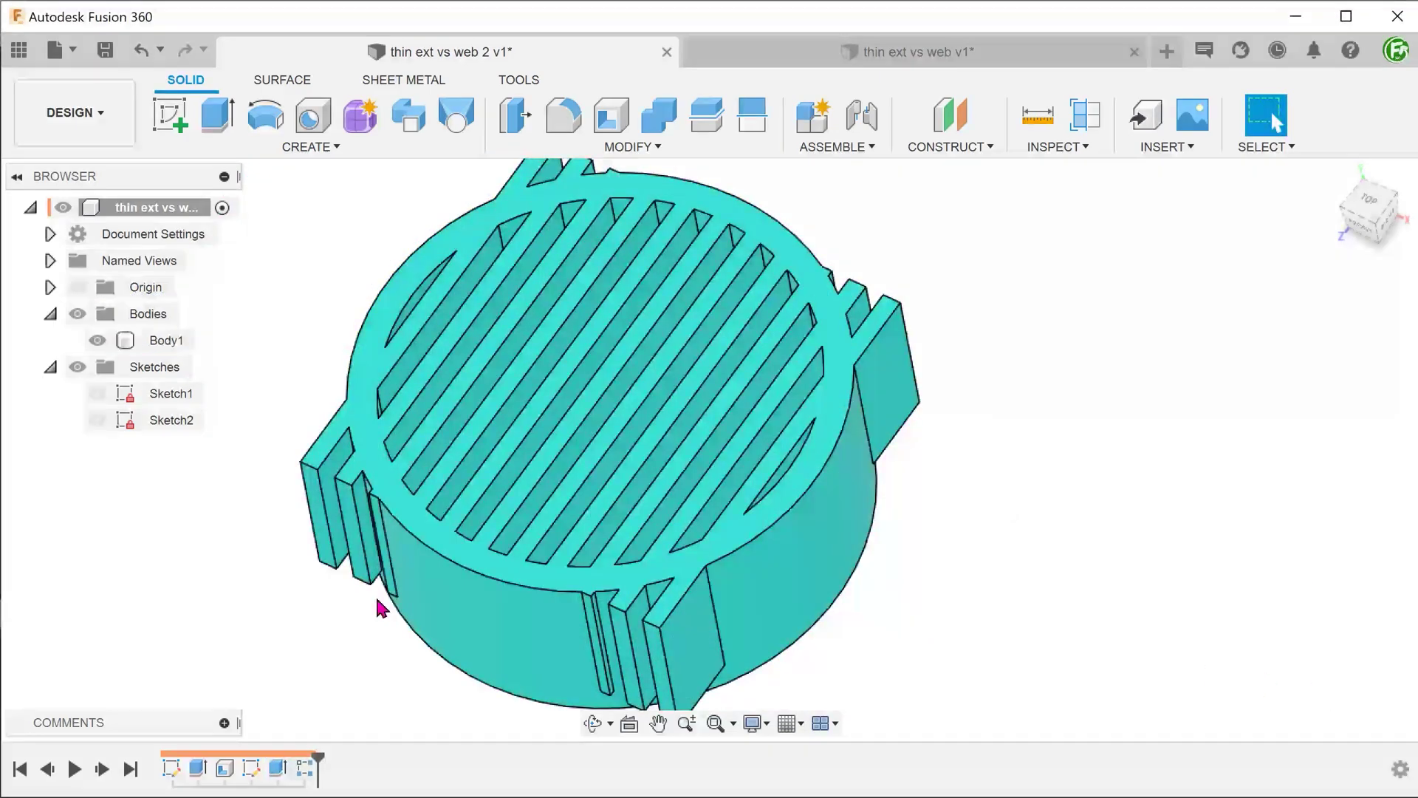
- Inspect the protruding fin faces, then apply a symmetric rib pattern in this container
{"action": "left_click", "coordinate": [703, 633]}
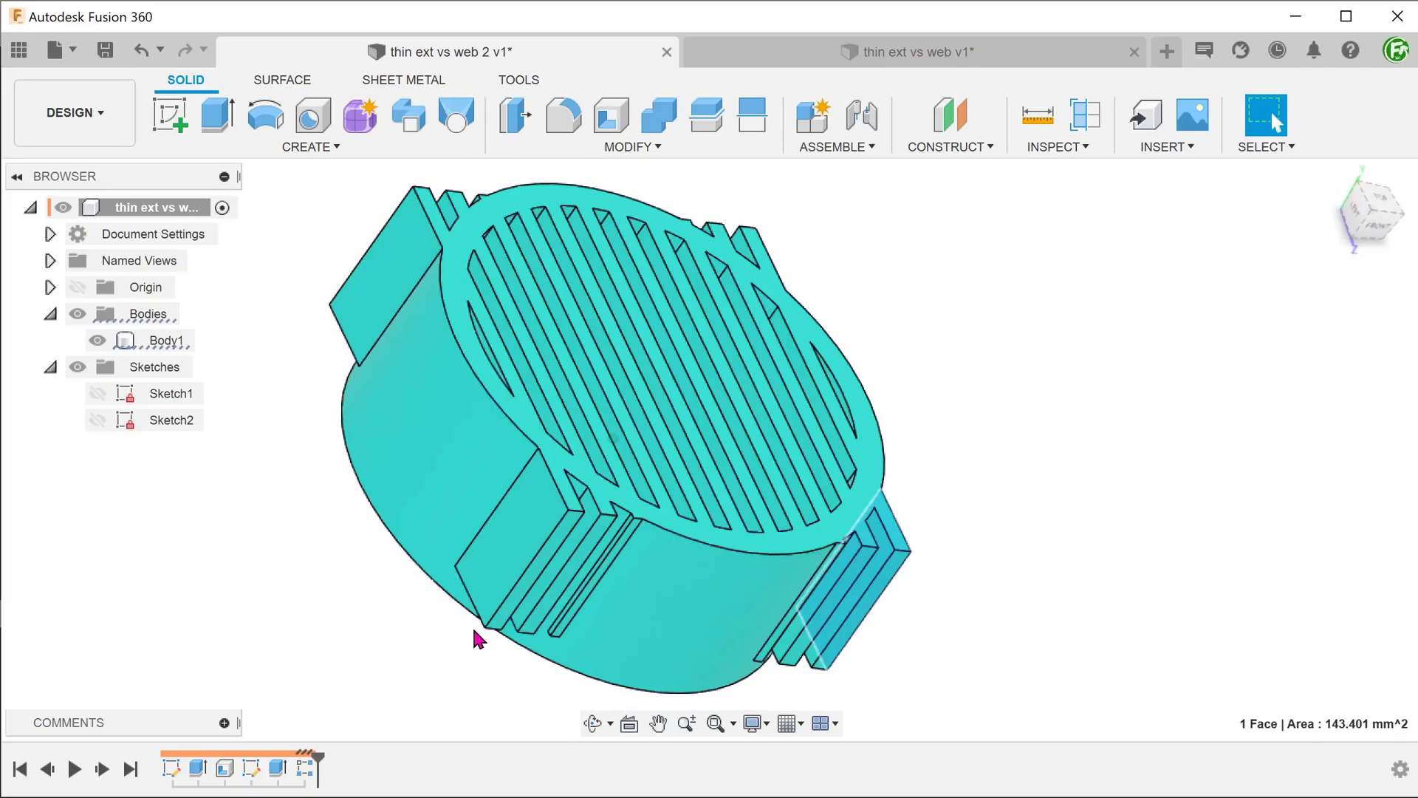
{"action": "middle_click_drag", "start_coordinate": [703, 633], "coordinate": [215, 613], "text": "shift"}
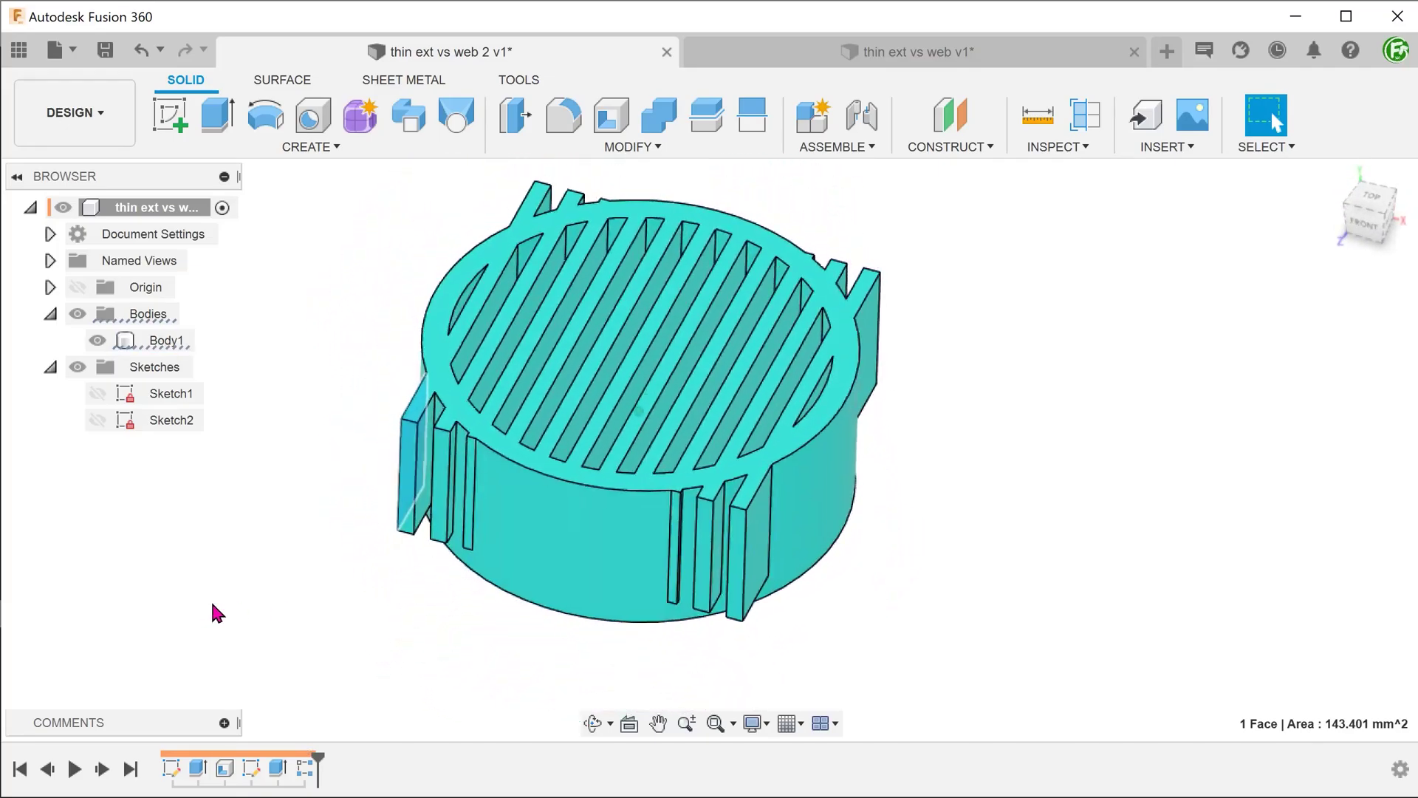
{"action": "left_click", "coordinate": [453, 539]}
{"action": "middle_click_drag", "start_coordinate": [303, 556], "coordinate": [276, 569], "text": "shift"}
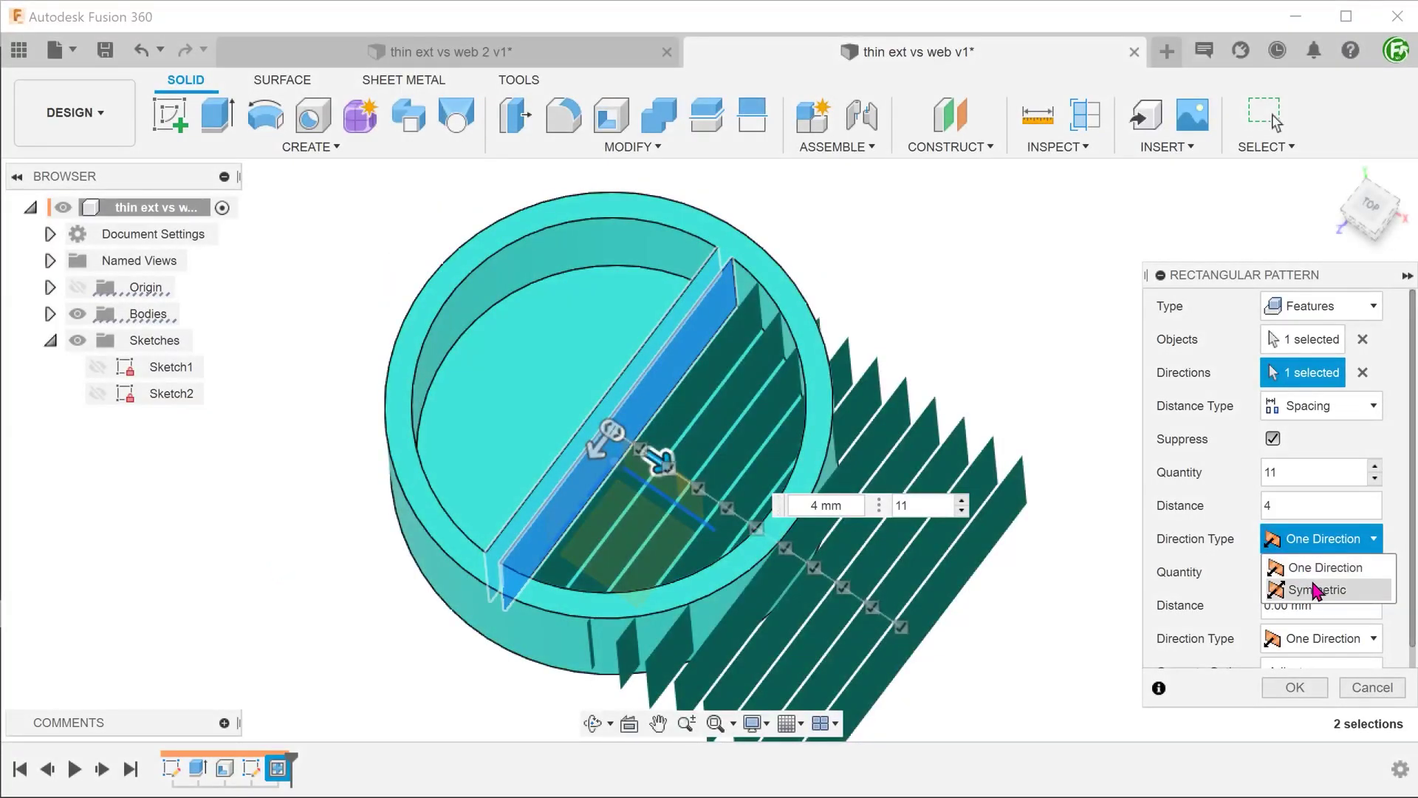
{"action": "left_click", "coordinate": [1315, 589]}
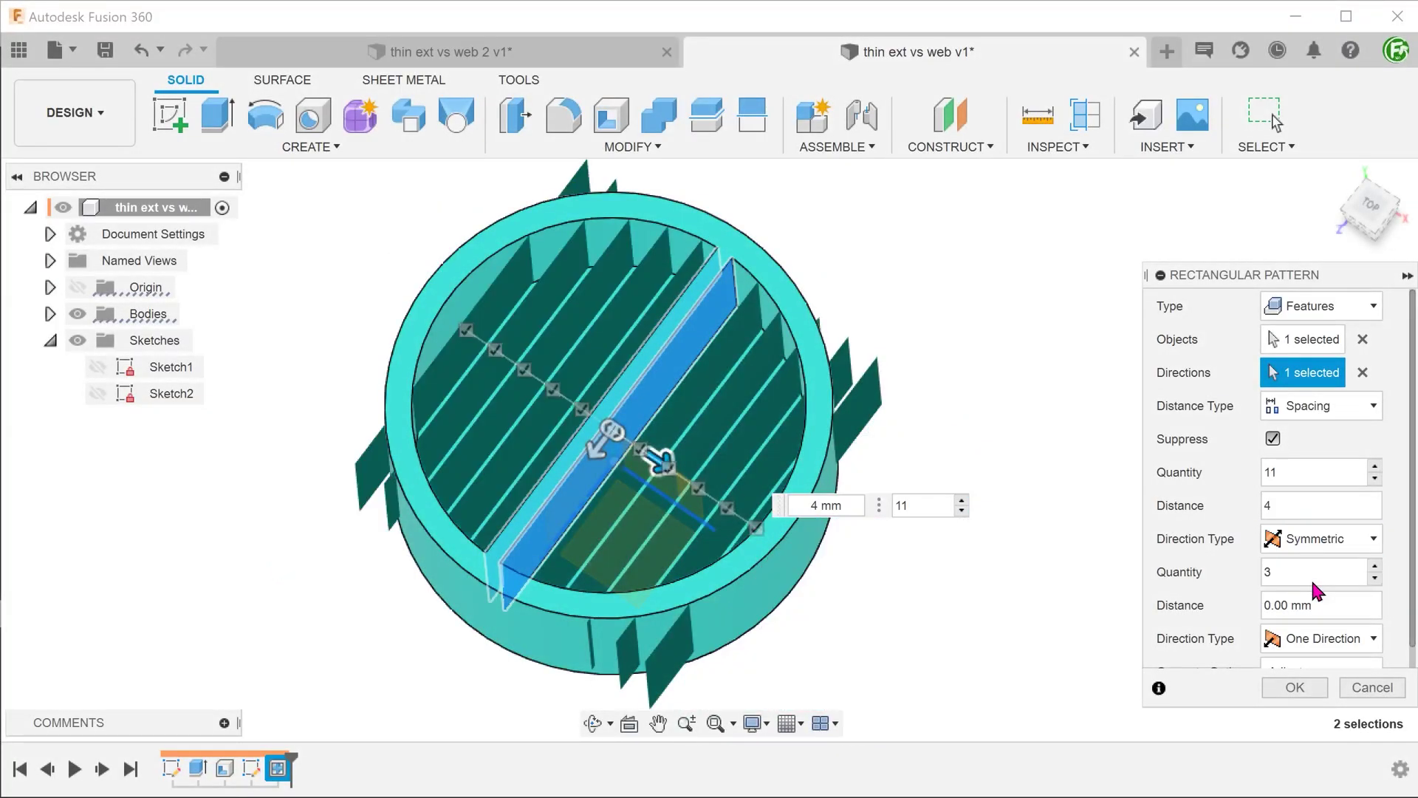
{"action": "left_click", "coordinate": [1294, 687]}
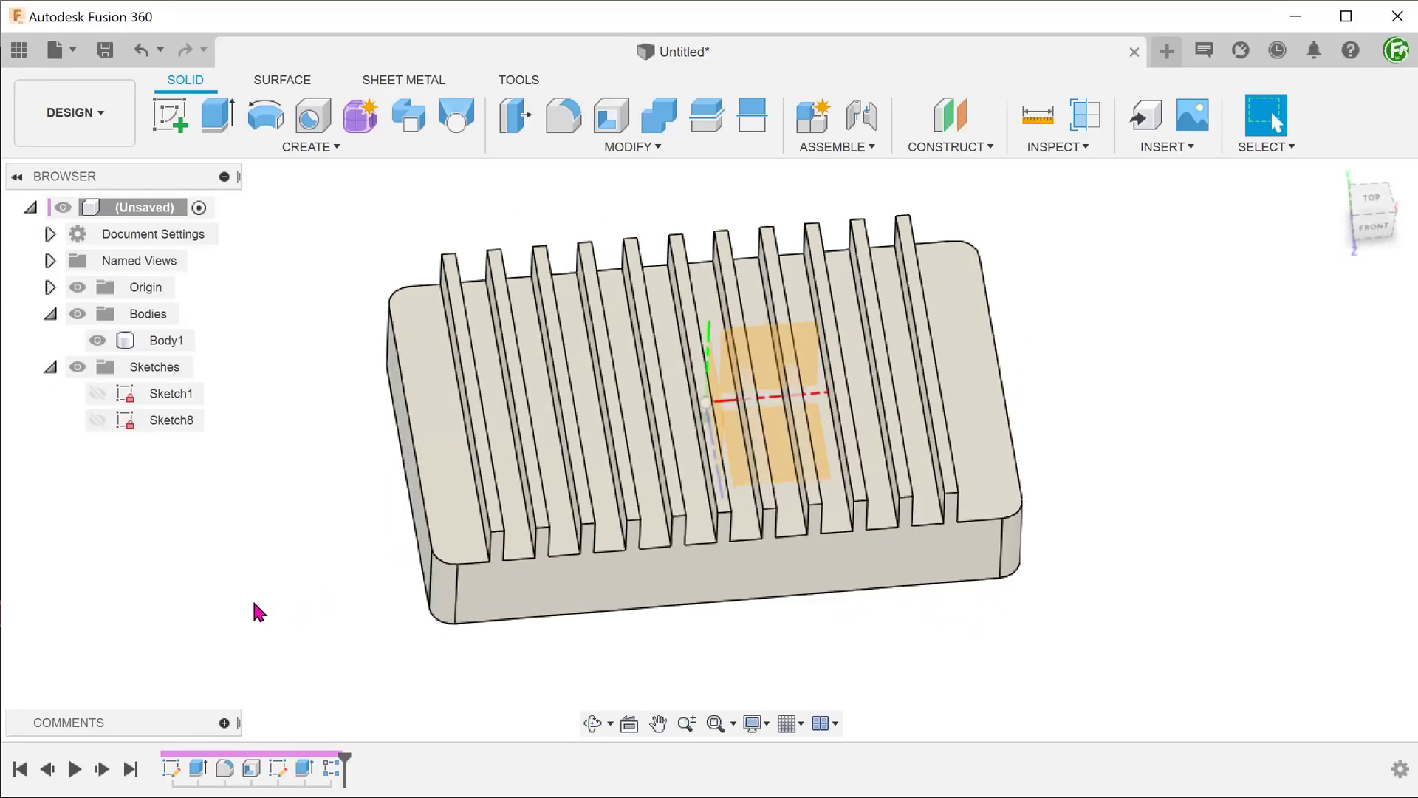
- Orbit and zoom to inspect the finned heat-sink block
{"action": "middle_click_drag", "start_coordinate": [251, 597], "coordinate": [232, 567], "text": "shift"}
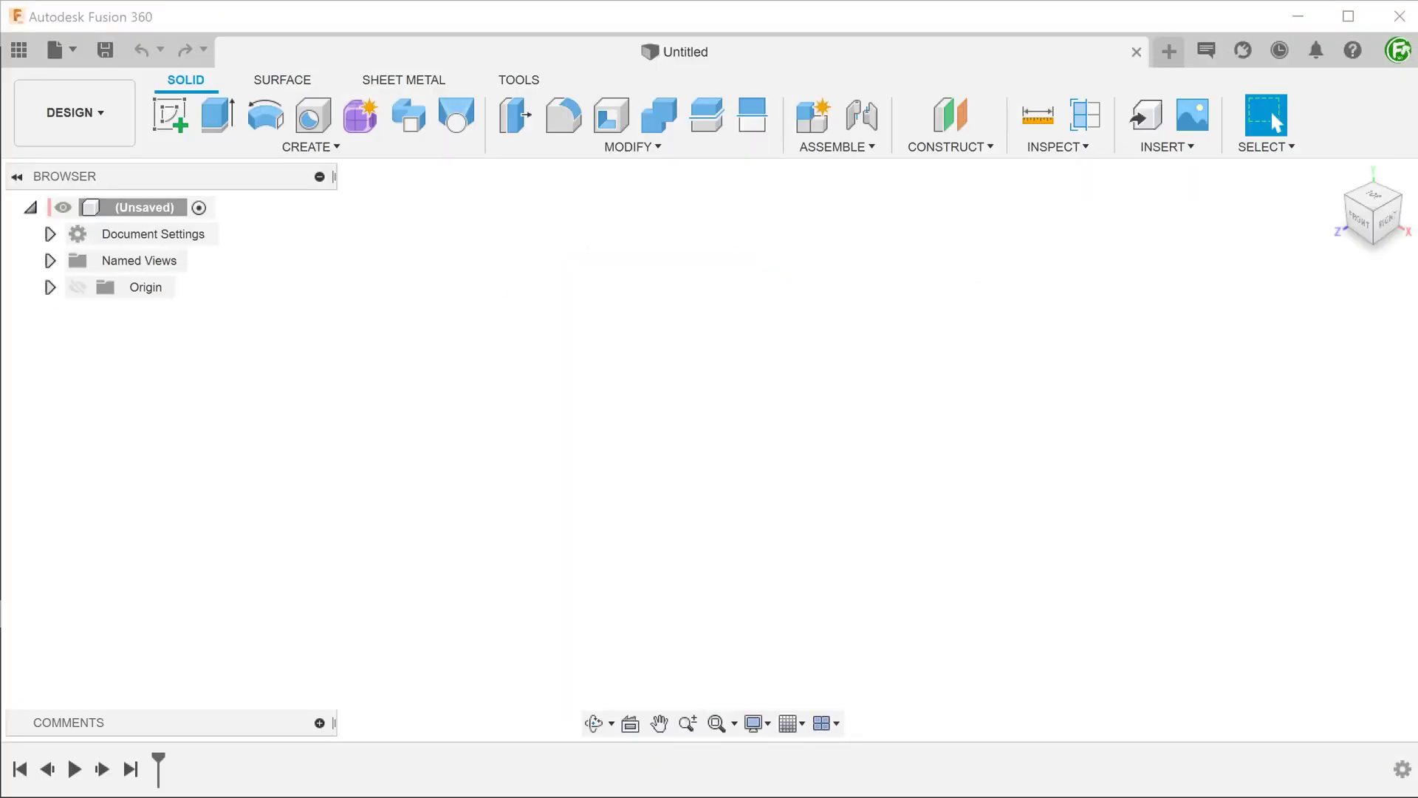
- Bring up the Extrude dialog with the E shortcut on the blank canvas
{"action": "key", "text": "e"}
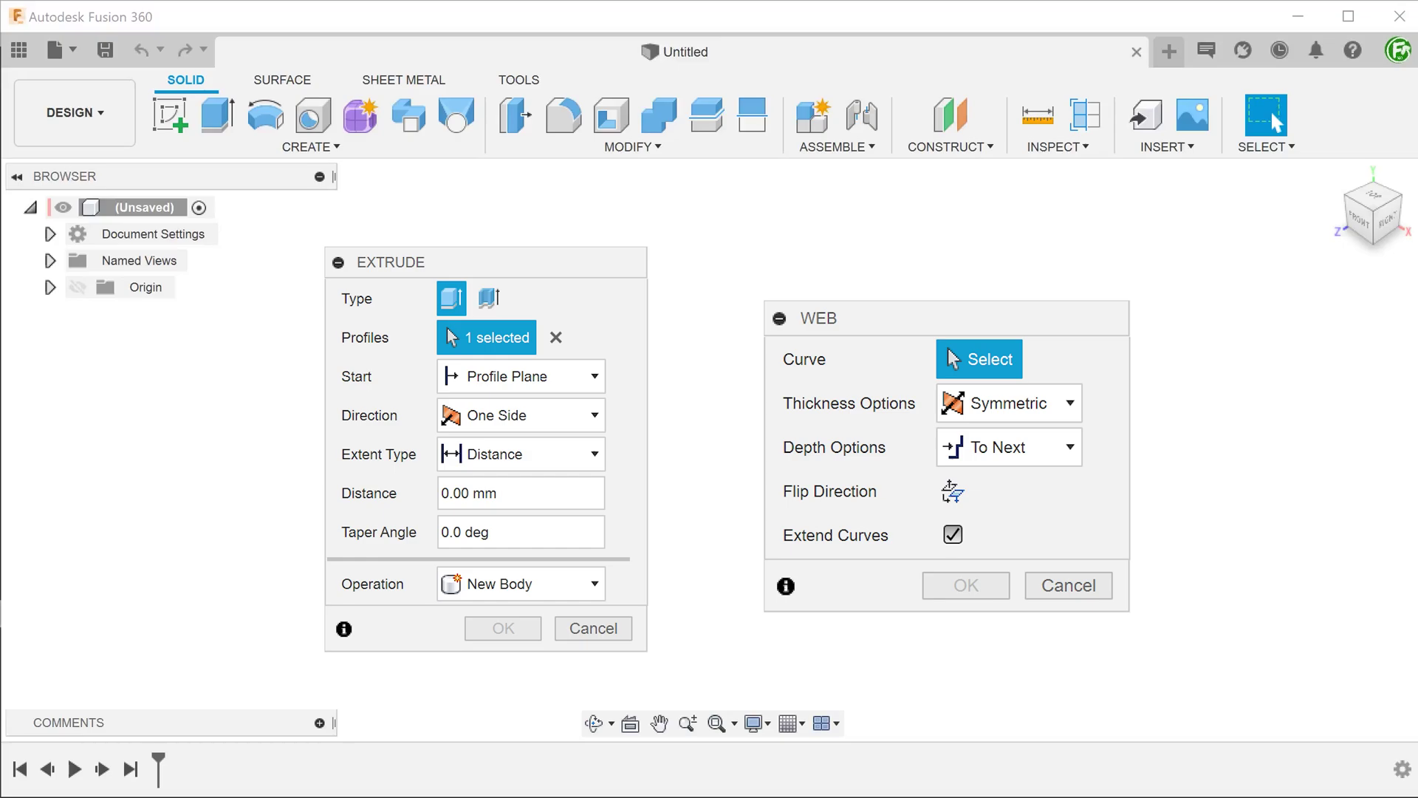